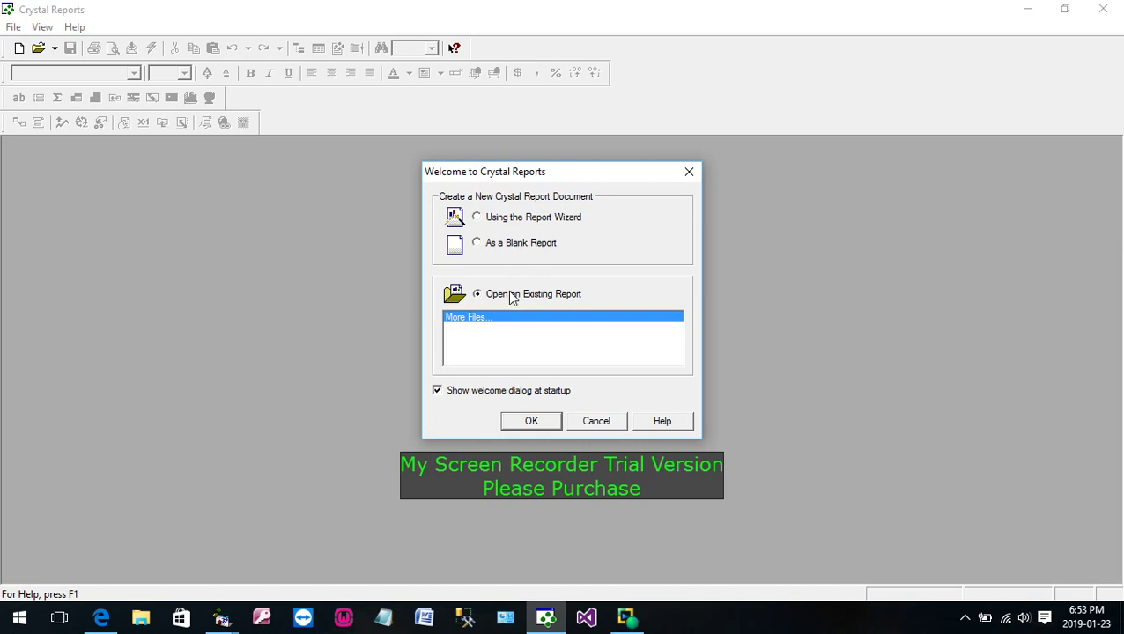
# Create a blank report and expand the new connection types among the available data sources.
pyautogui.click(510, 246)
pyautogui.click(543, 422)
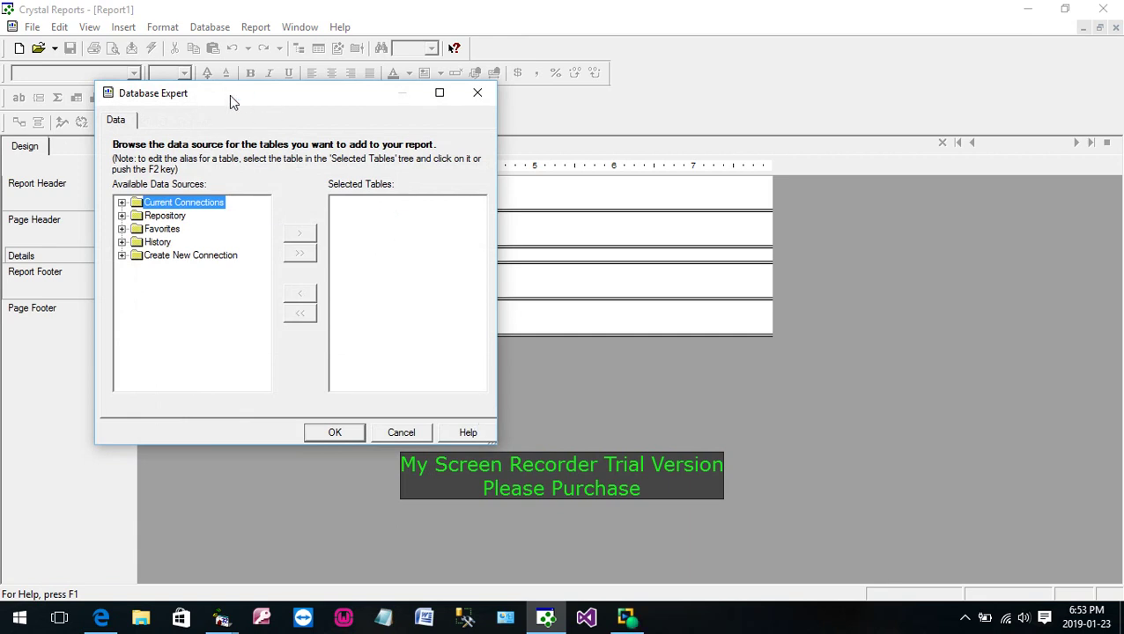
pyautogui.moveTo(229, 95); pyautogui.dragTo(296, 114)
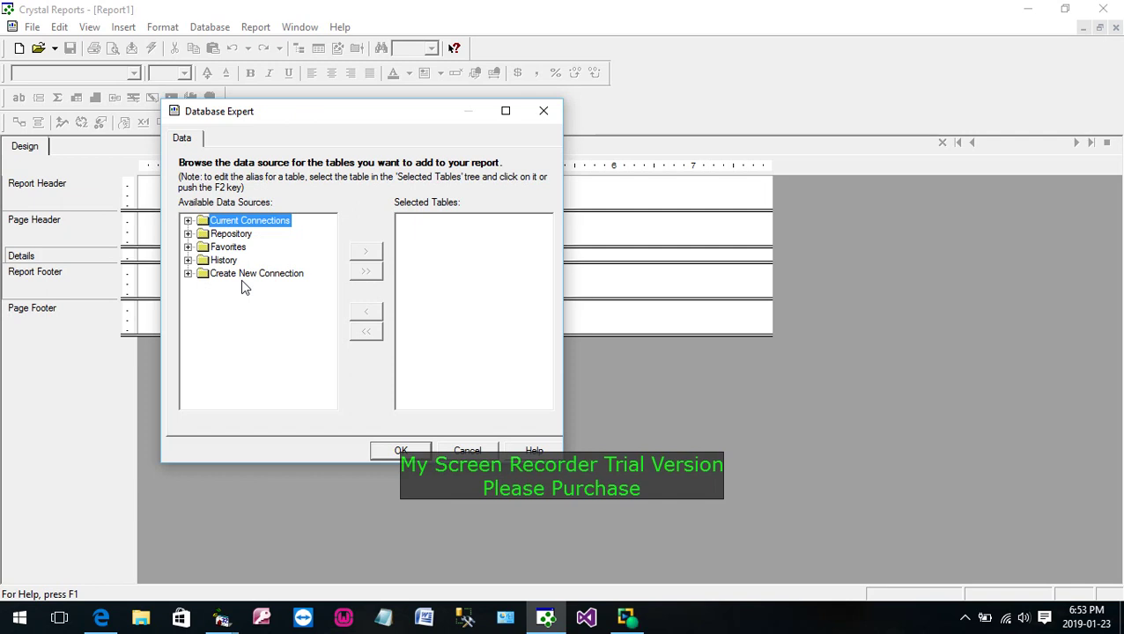
pyautogui.click(188, 274)
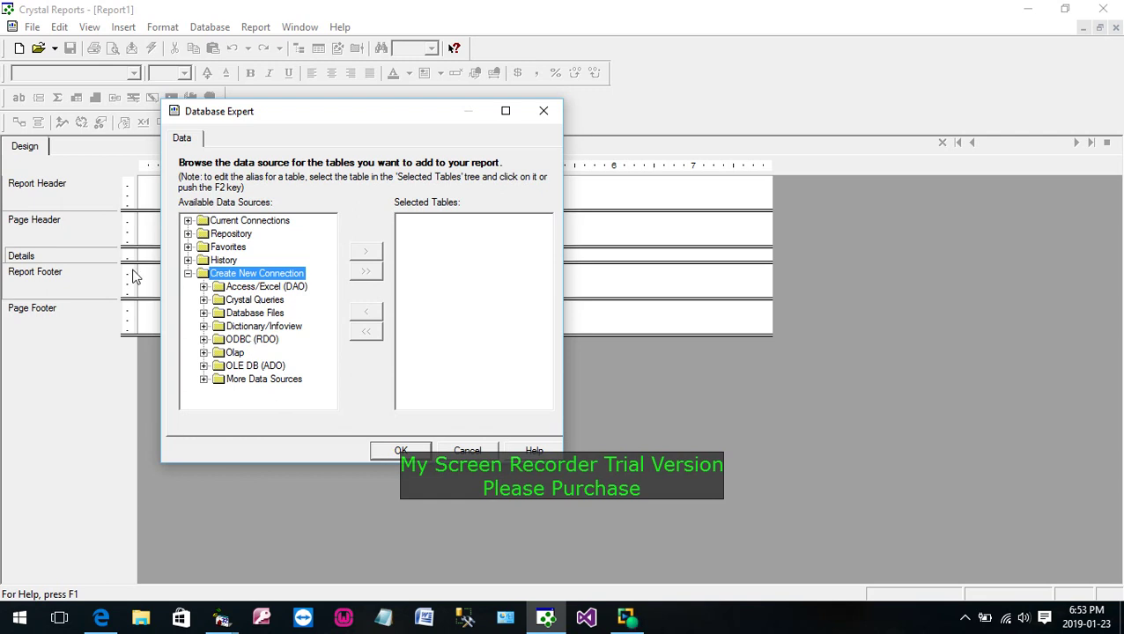
# Start an Access/Excel (DAO) connection and browse Local Disk (D:) for its database file.
pyautogui.click(203, 287)
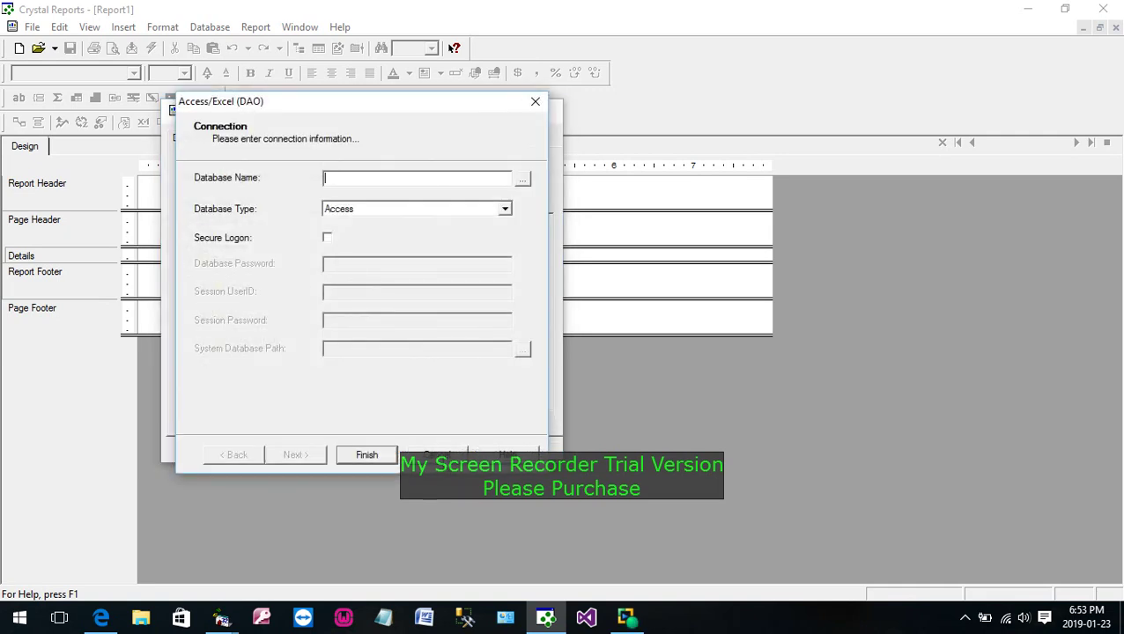
pyautogui.click(523, 180)
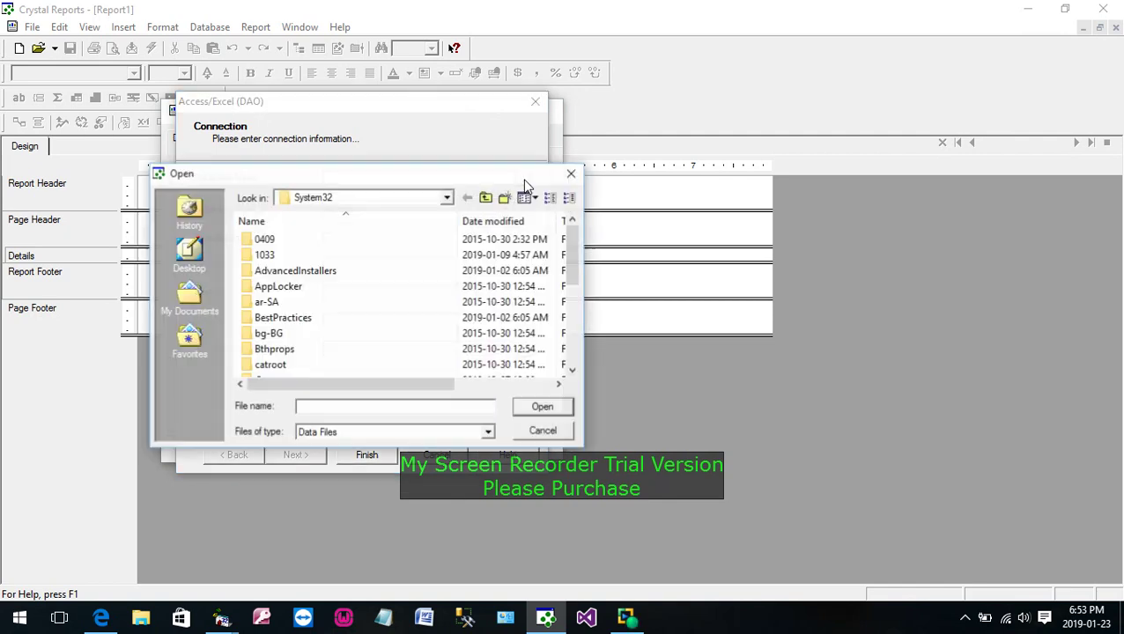
pyautogui.click(448, 198)
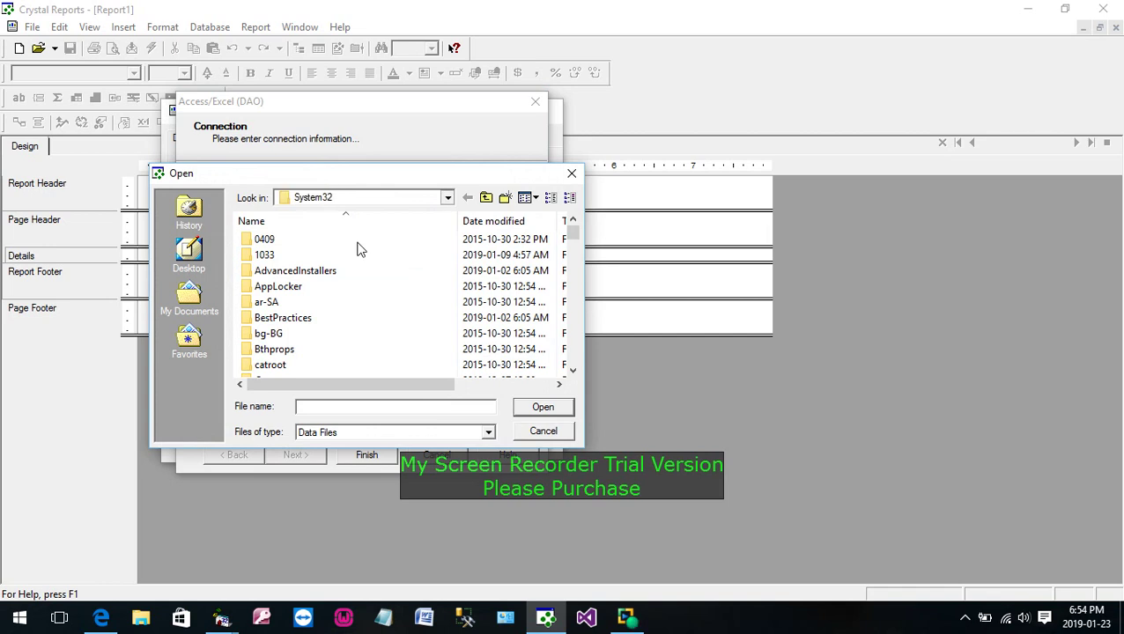
pyautogui.press('F4')
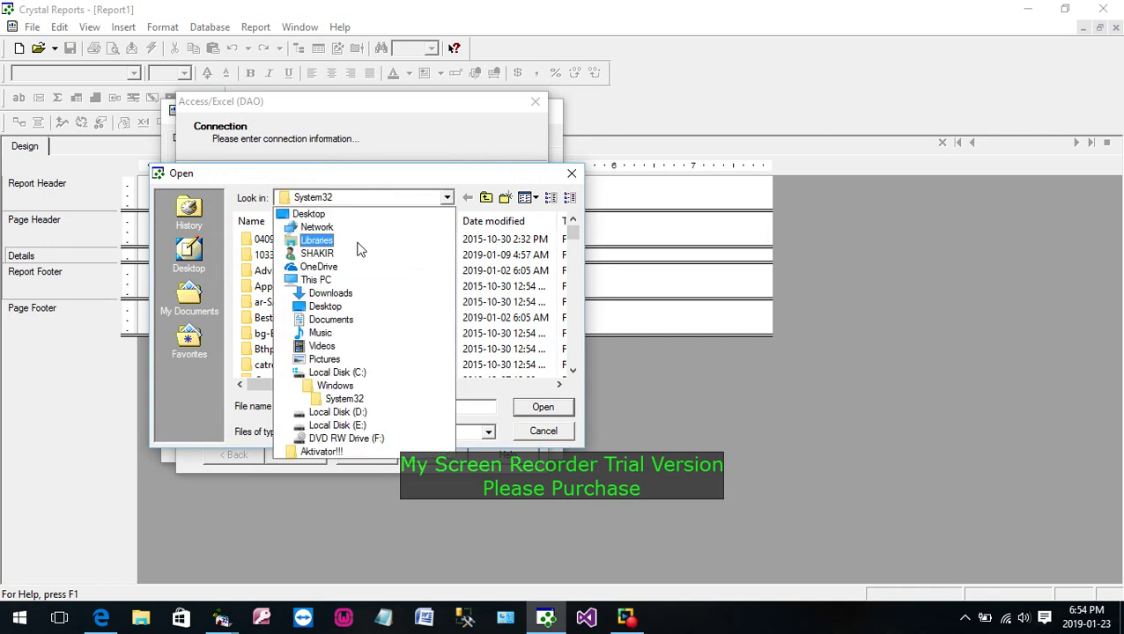
pyautogui.click(349, 412)
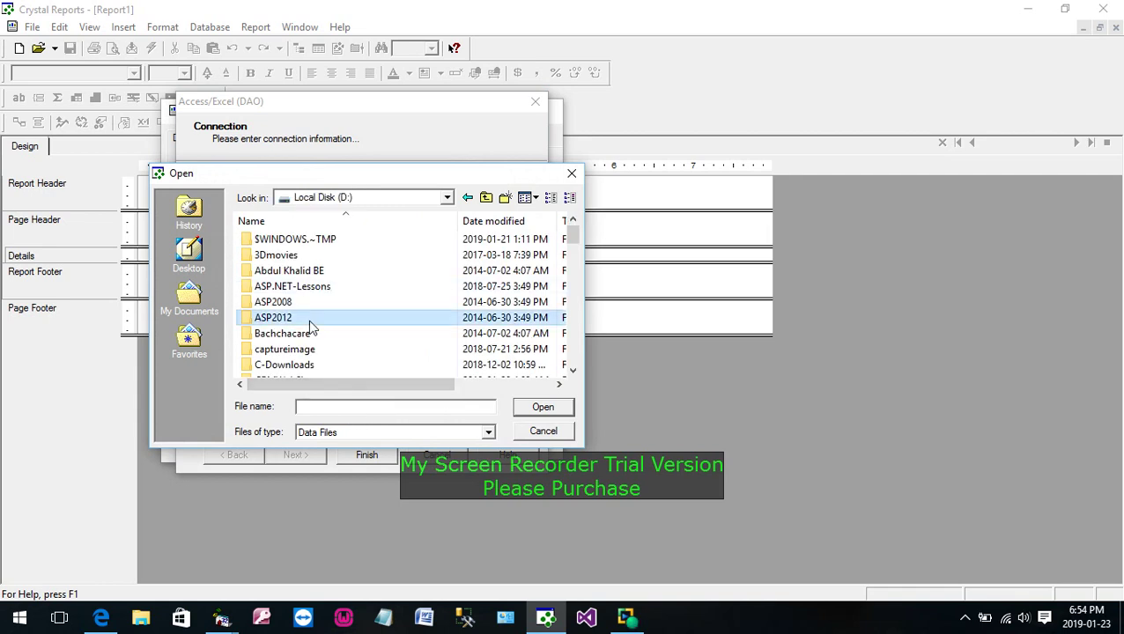
# Choose GYMMSYS.MDB from the GYMMSYS-AG-32 folder as the database and try to finish the Access connection.
pyautogui.scroll(-2, 309, 323)
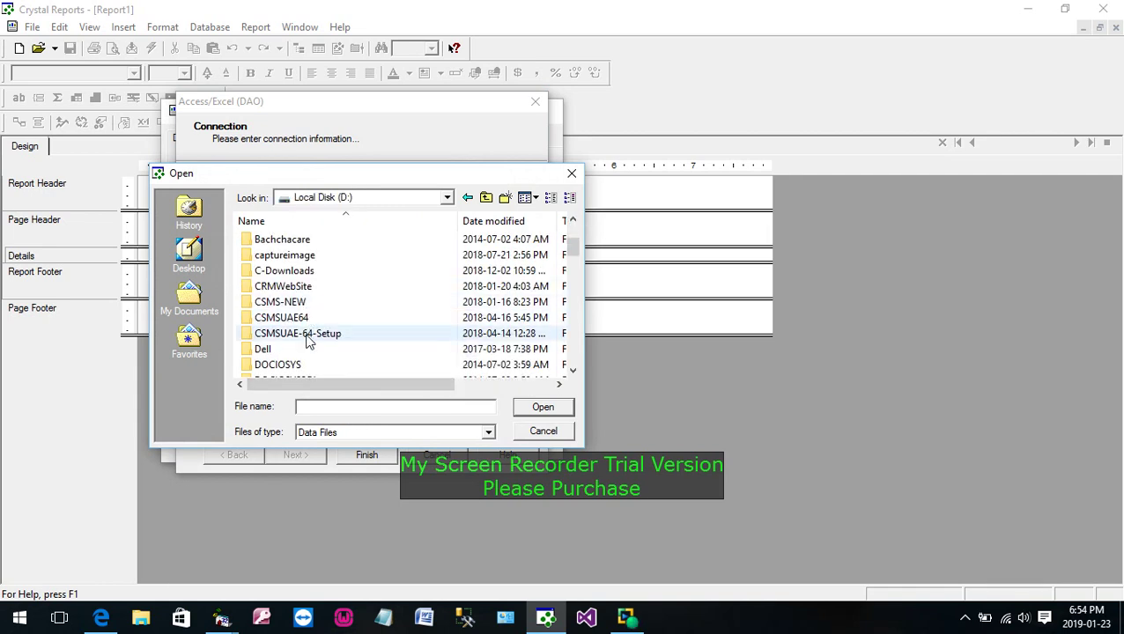
pyautogui.scroll(-5, 308, 326)
pyautogui.scroll(2, 307, 339)
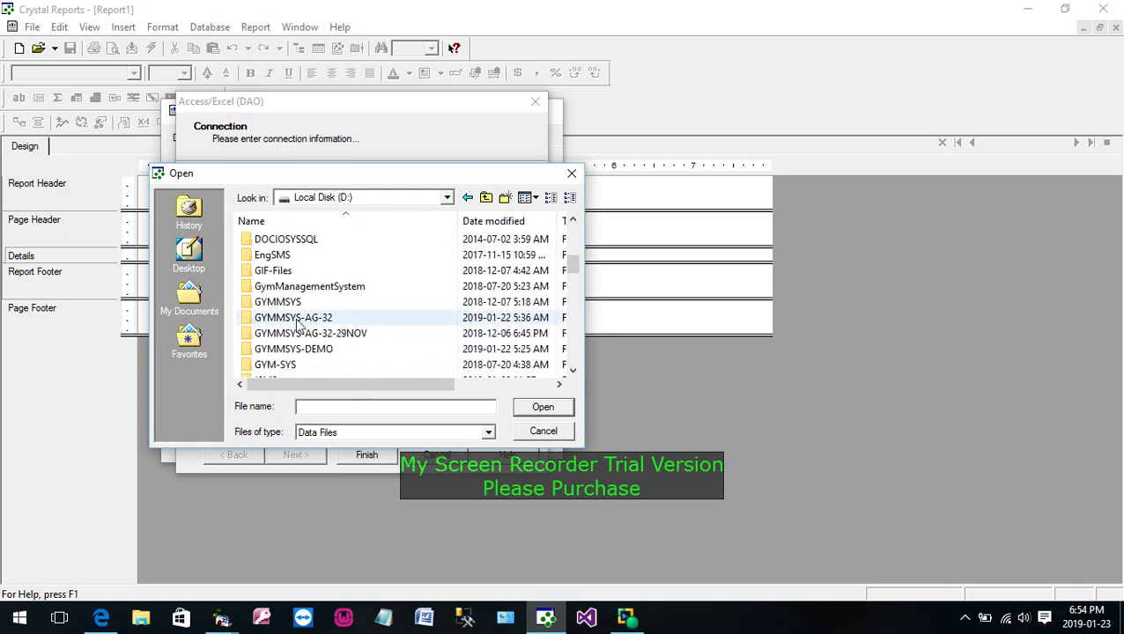
pyautogui.doubleClick(298, 318)
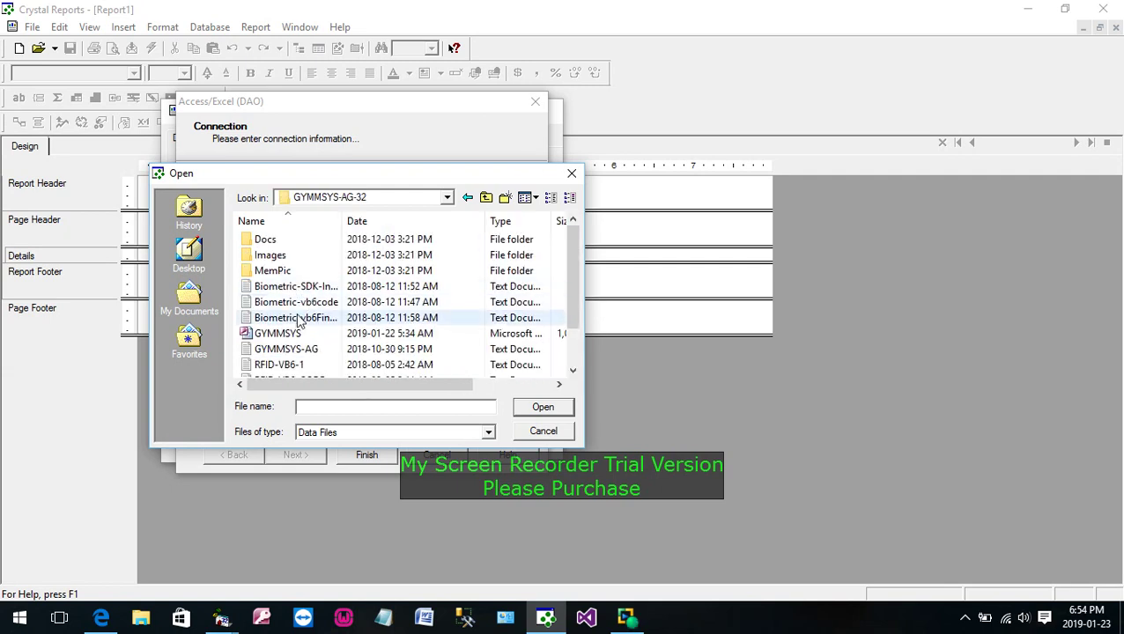
pyautogui.click(278, 334)
pyautogui.doubleClick(297, 333)
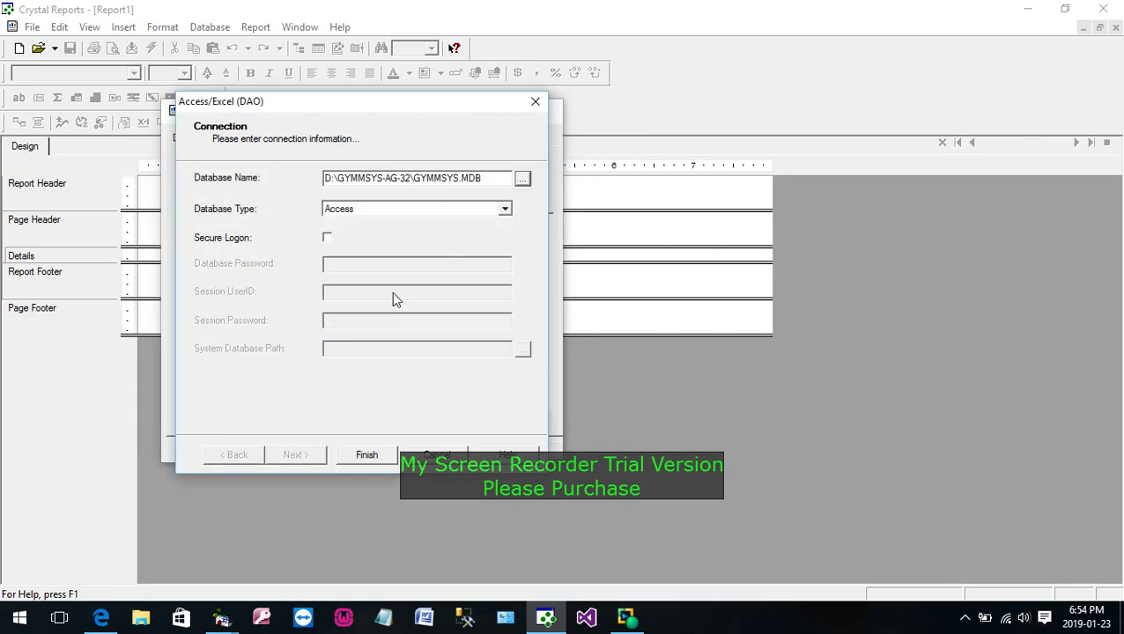
pyautogui.click(388, 453)
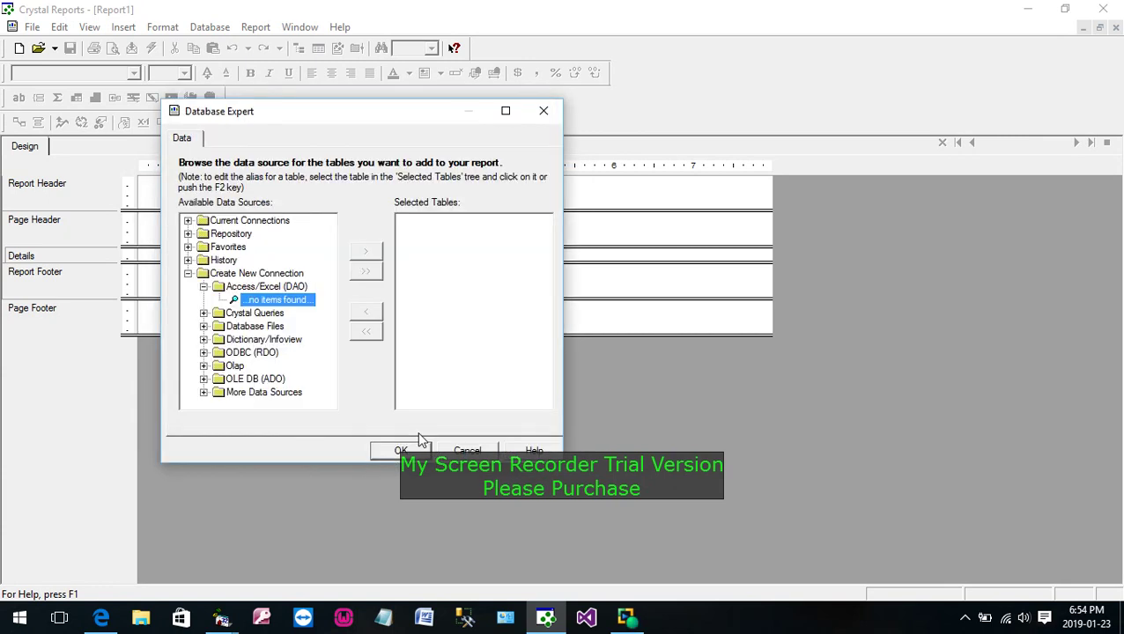
pyautogui.click(203, 287)
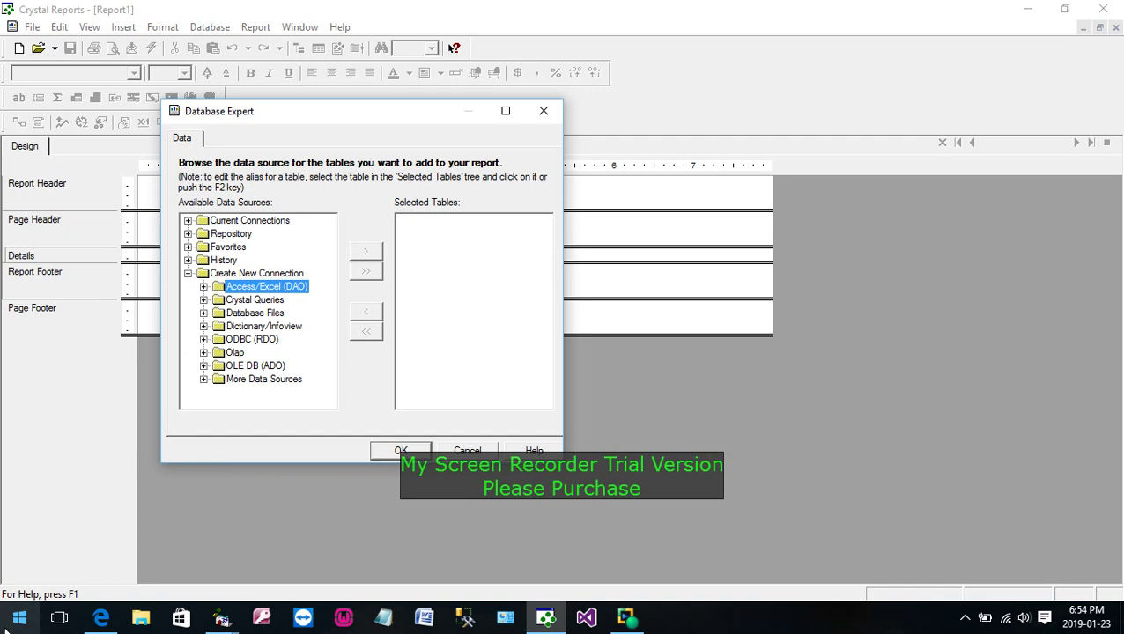
# Start an OLE DB (ADO) connection using the Microsoft OLE DB Provider for ODBC Drivers.
pyautogui.click(256, 366)
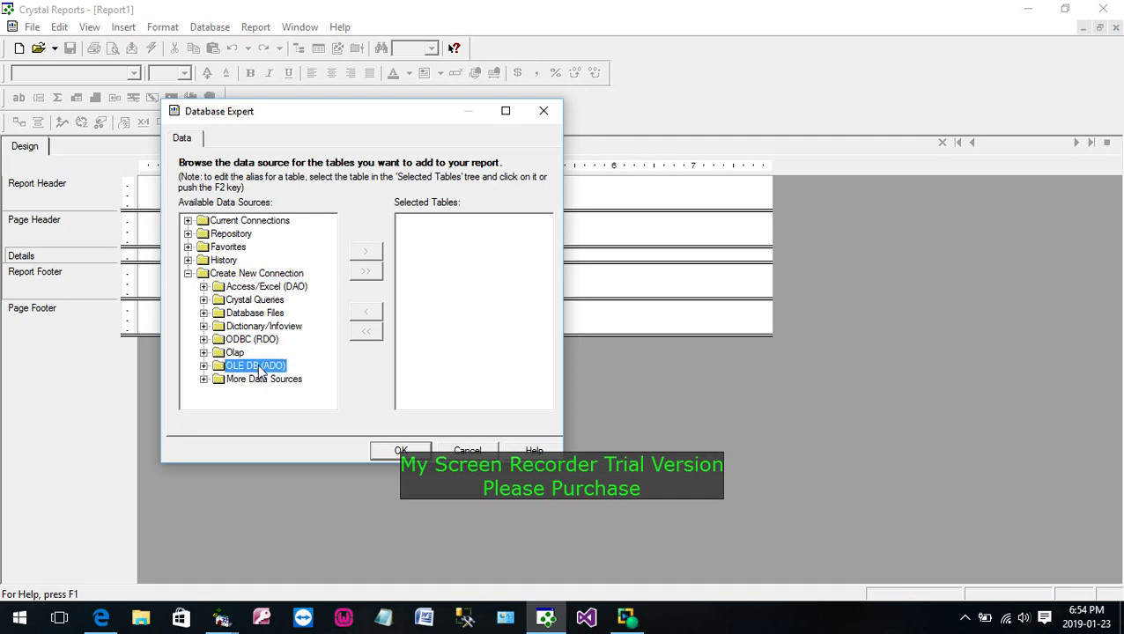
pyautogui.doubleClick(256, 365)
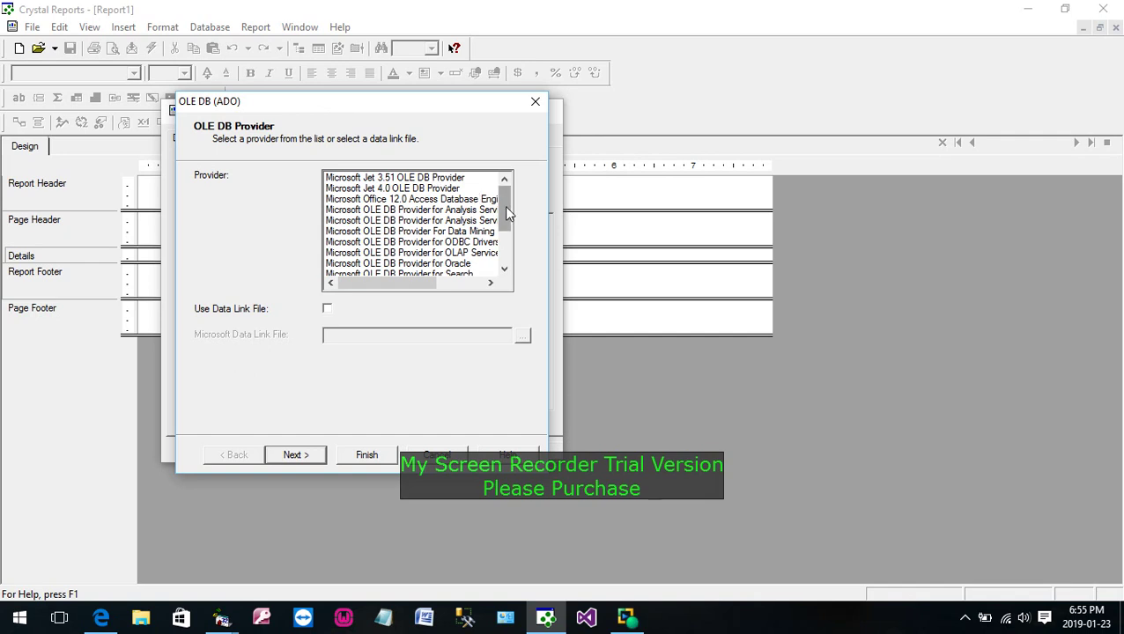
pyautogui.moveTo(506, 211)
pyautogui.mouseDown()
pyautogui.moveTo(514, 257)
pyautogui.moveTo(508, 224)
pyautogui.mouseUp()
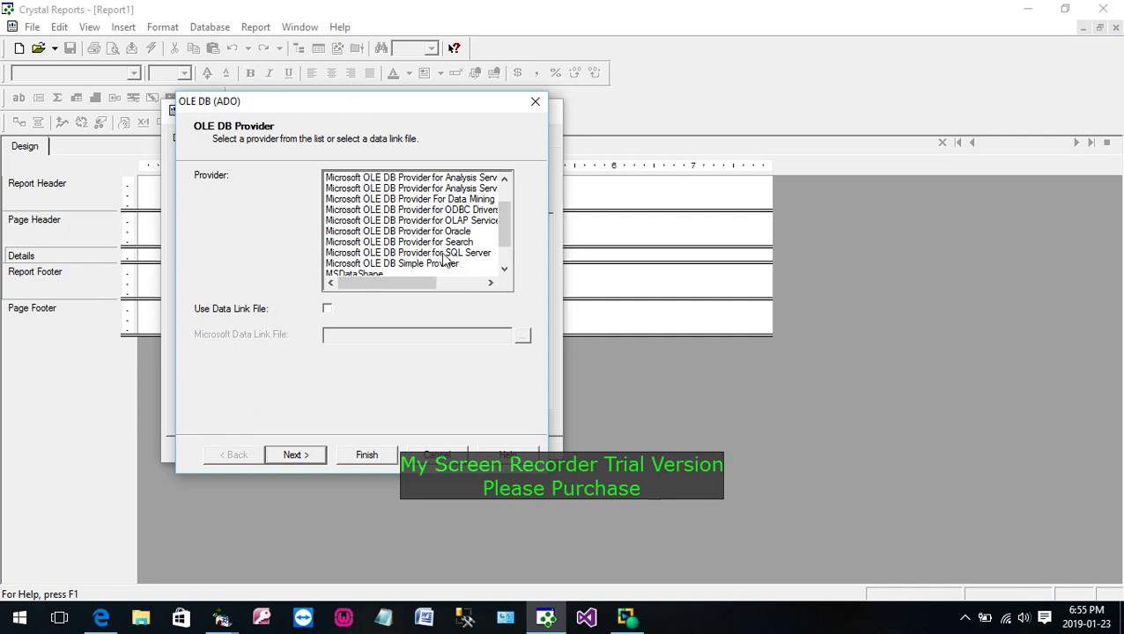
pyautogui.doubleClick(413, 210)
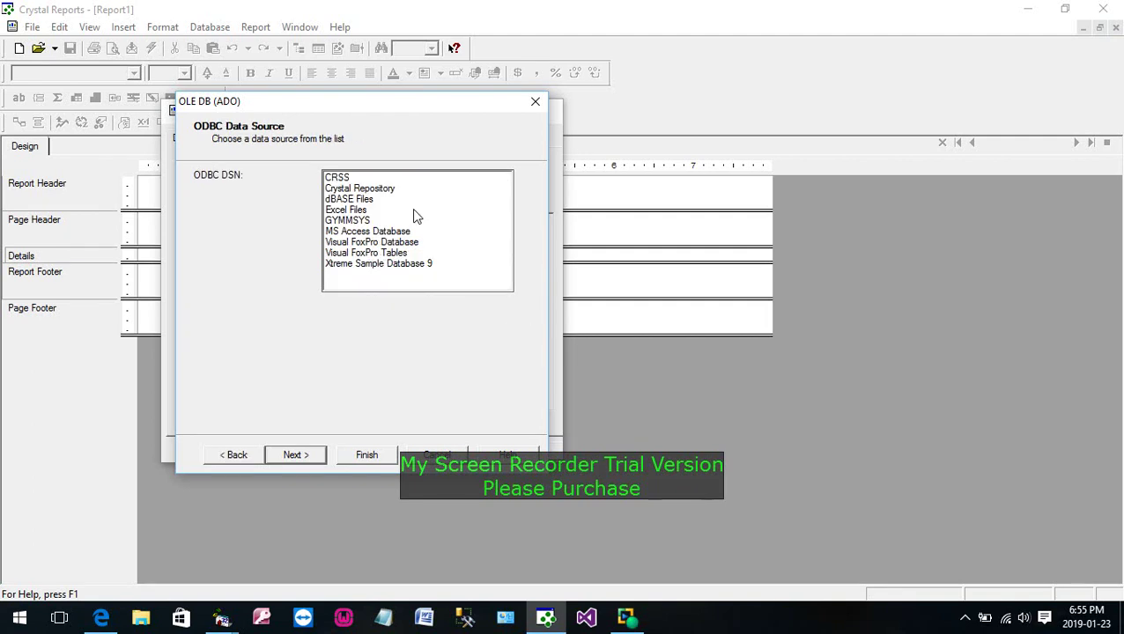
pyautogui.click(625, 618)
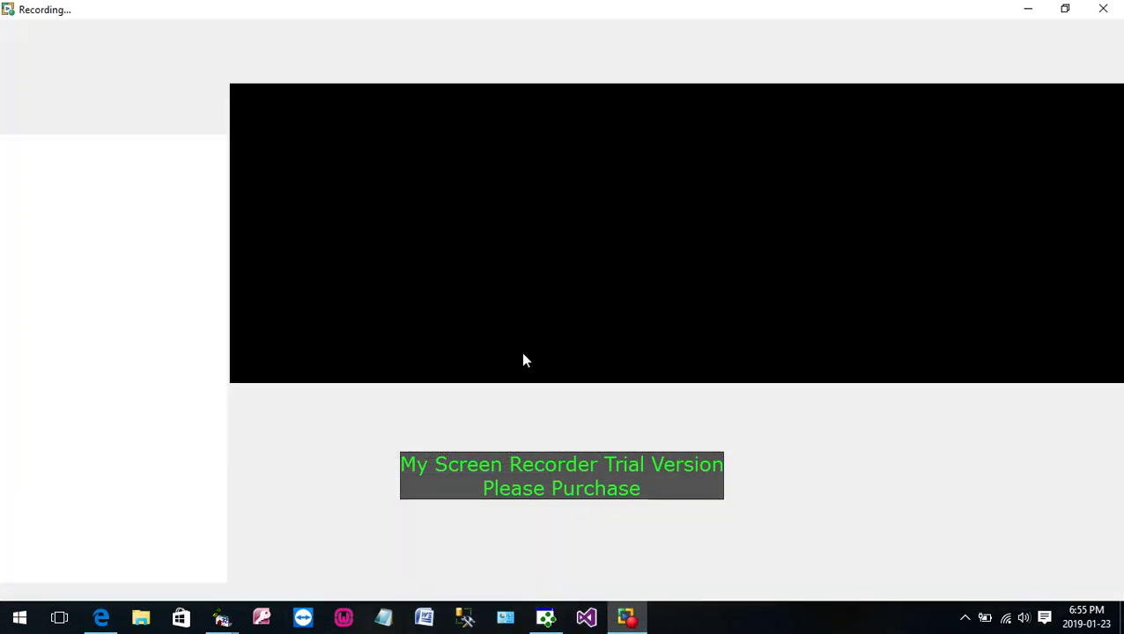
pyautogui.click(16, 62)
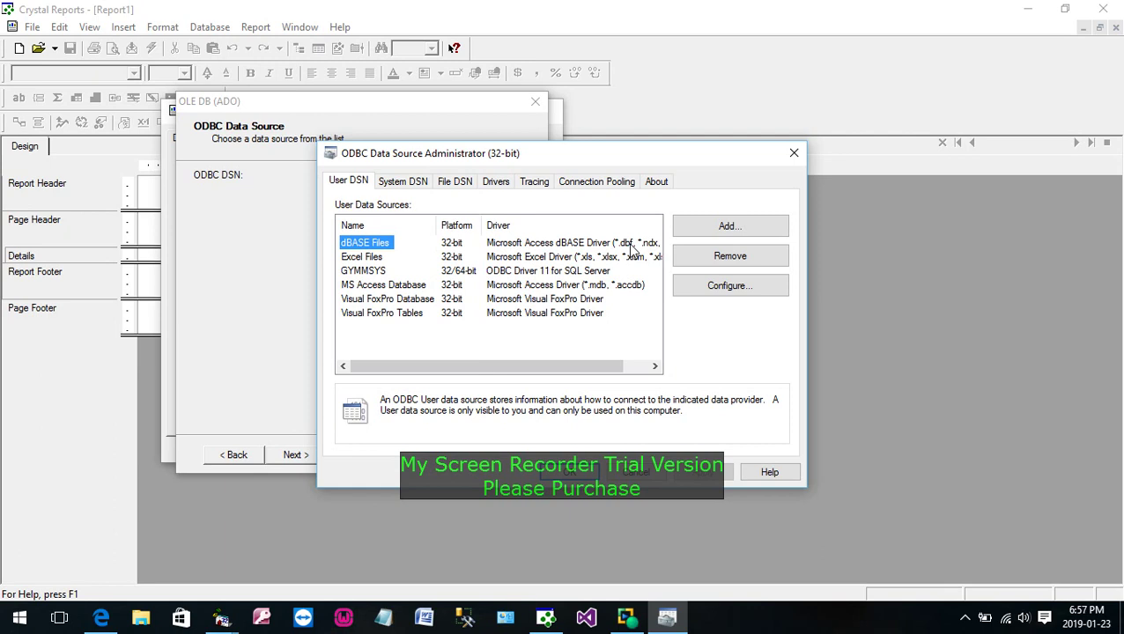
# In the 32-bit ODBC Data Source Administrator, start a new user data source with the SQL Server driver.
pyautogui.click(366, 273)
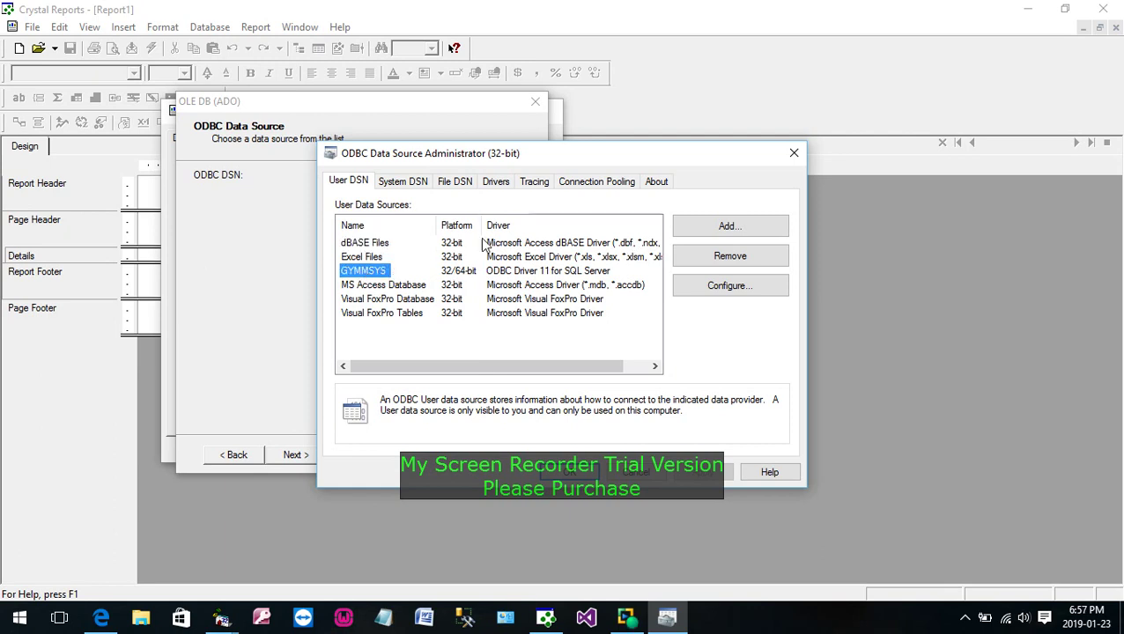
pyautogui.click(740, 227)
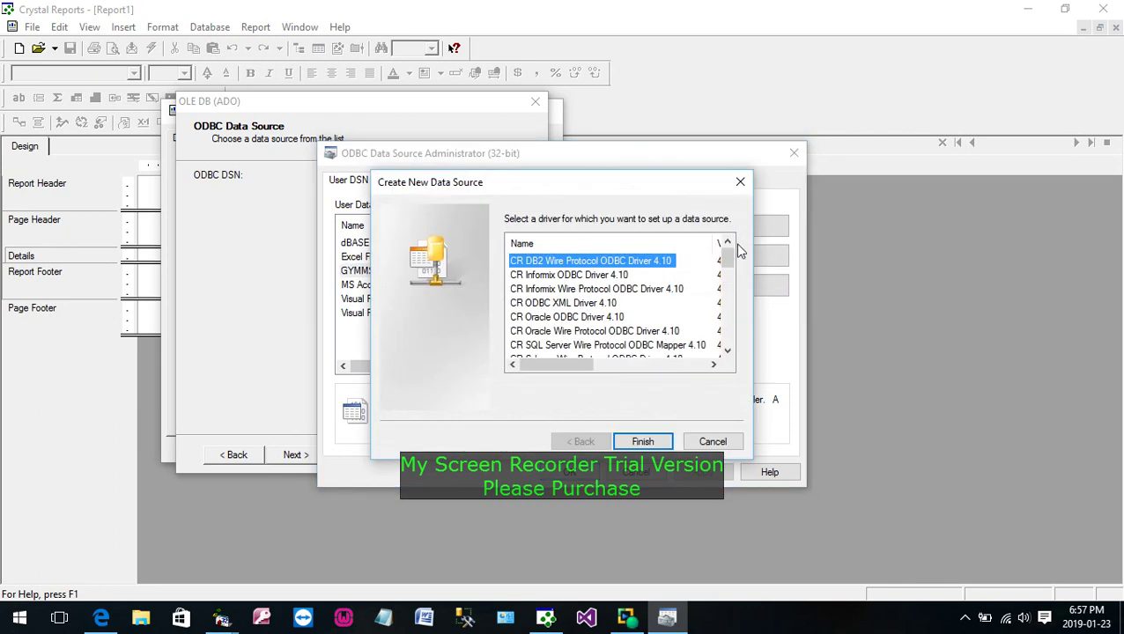
pyautogui.scroll(-1, 736, 282)
pyautogui.moveTo(727, 300); pyautogui.dragTo(724, 349)
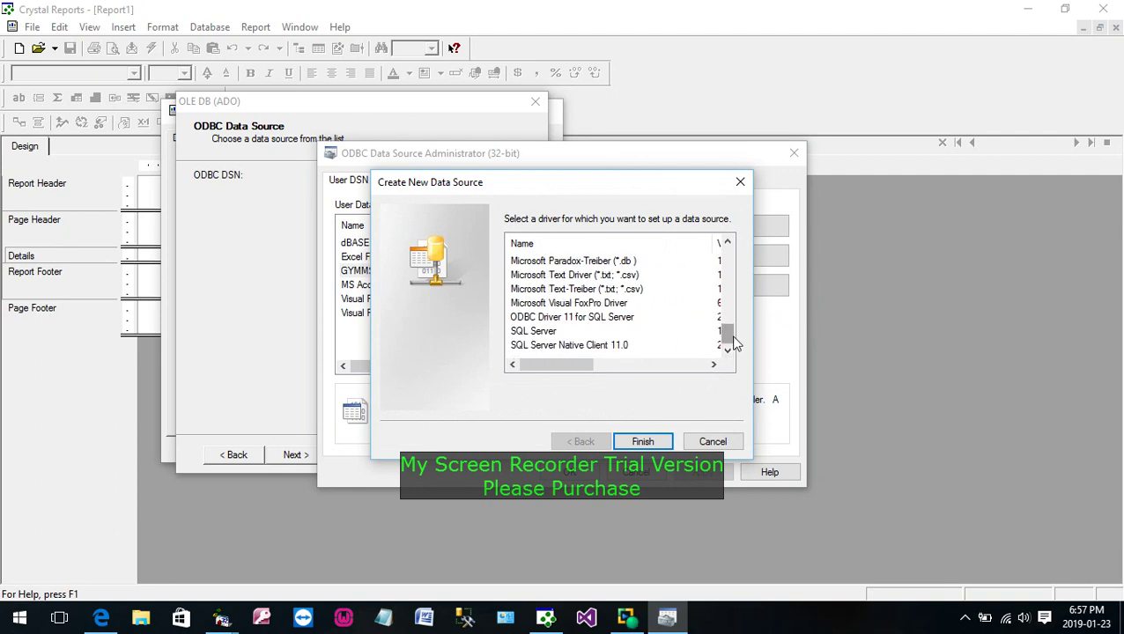
pyautogui.moveTo(727, 344)
pyautogui.mouseDown()
pyautogui.moveTo(738, 263)
pyautogui.moveTo(729, 336)
pyautogui.mouseUp()
pyautogui.doubleClick(533, 331)
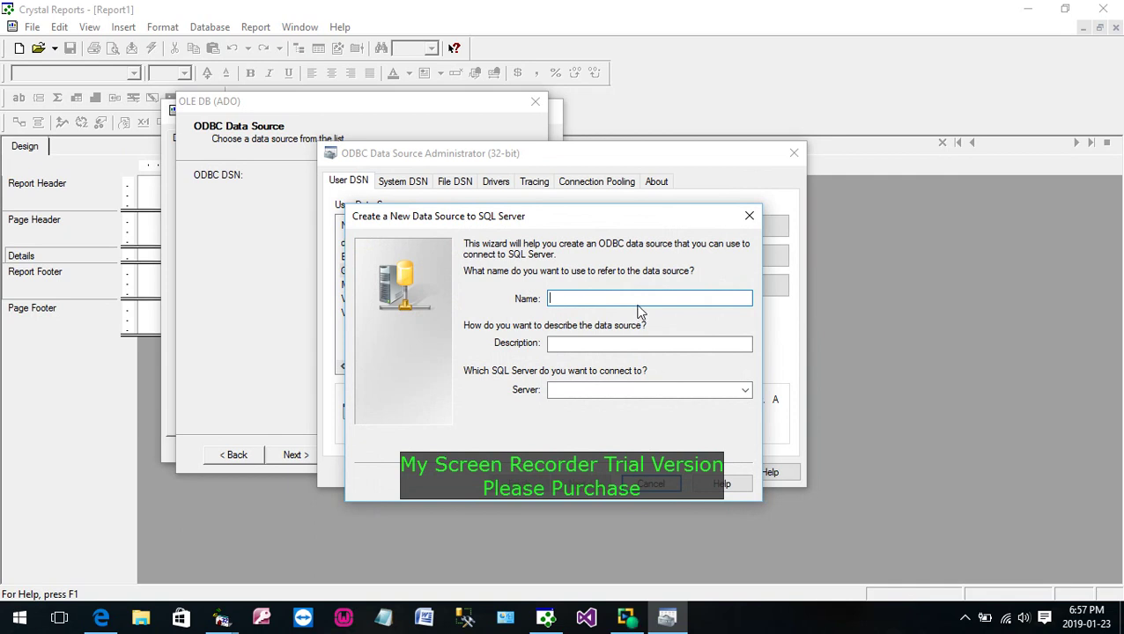
# Name the new SQL Server data source GYM.
pyautogui.write('a')
pyautogui.press('BackSpace')
pyautogui.write('GYM')
# Set the data source's server to (LOCAL) and proceed to the default database options.
pyautogui.click(745, 390)
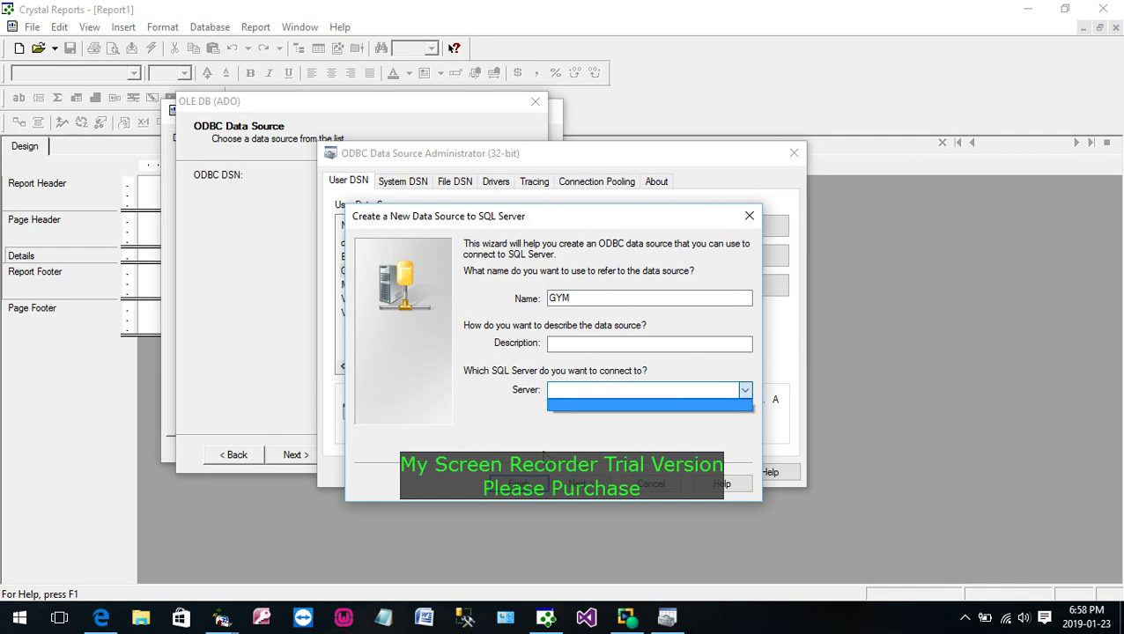
pyautogui.write('i')
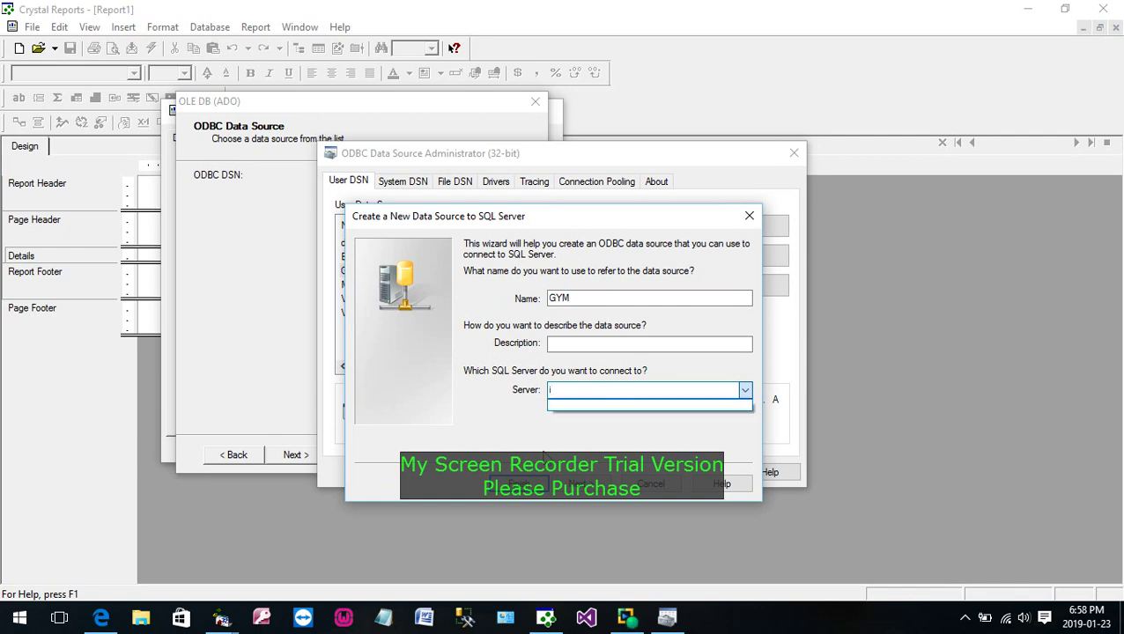
pyautogui.write('LOCAL')
pyautogui.press('BackSpace')
pyautogui.press('BackSpace')
pyautogui.press('BackSpace')
pyautogui.press('BackSpace')
pyautogui.press('BackSpace')
pyautogui.press('BackSpace')
pyautogui.write('(LOCAL)')
pyautogui.press('Return')
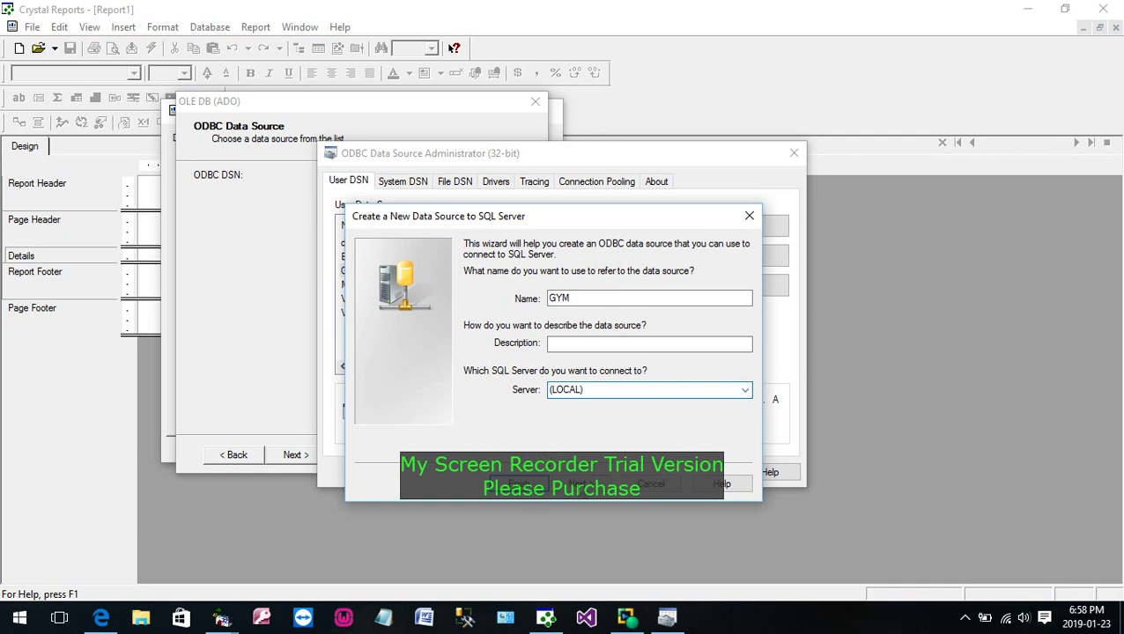
pyautogui.press('Return')
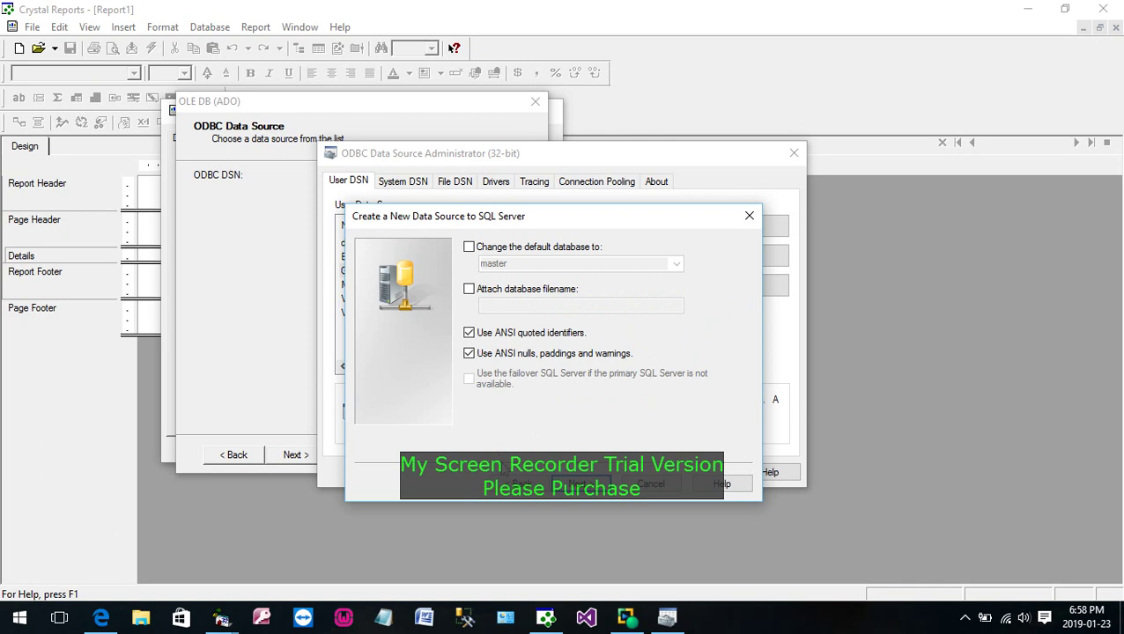
# Return to the authentication options, disable connecting to SQL Server for default settings, and continue.
pyautogui.click(512, 487)
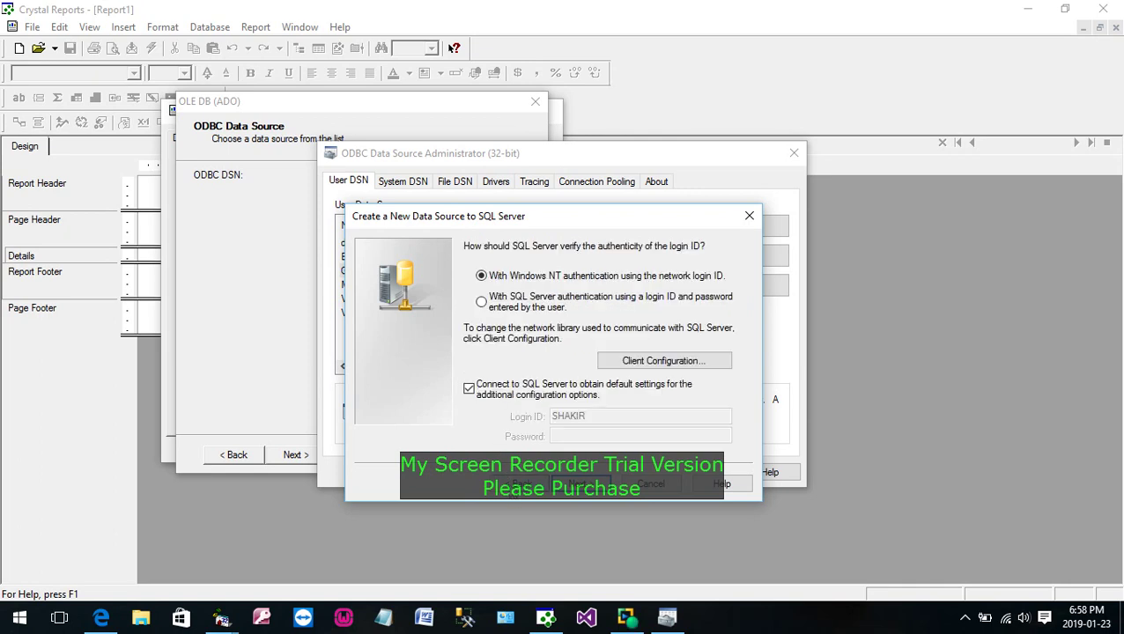
pyautogui.click(470, 391)
pyautogui.click(583, 487)
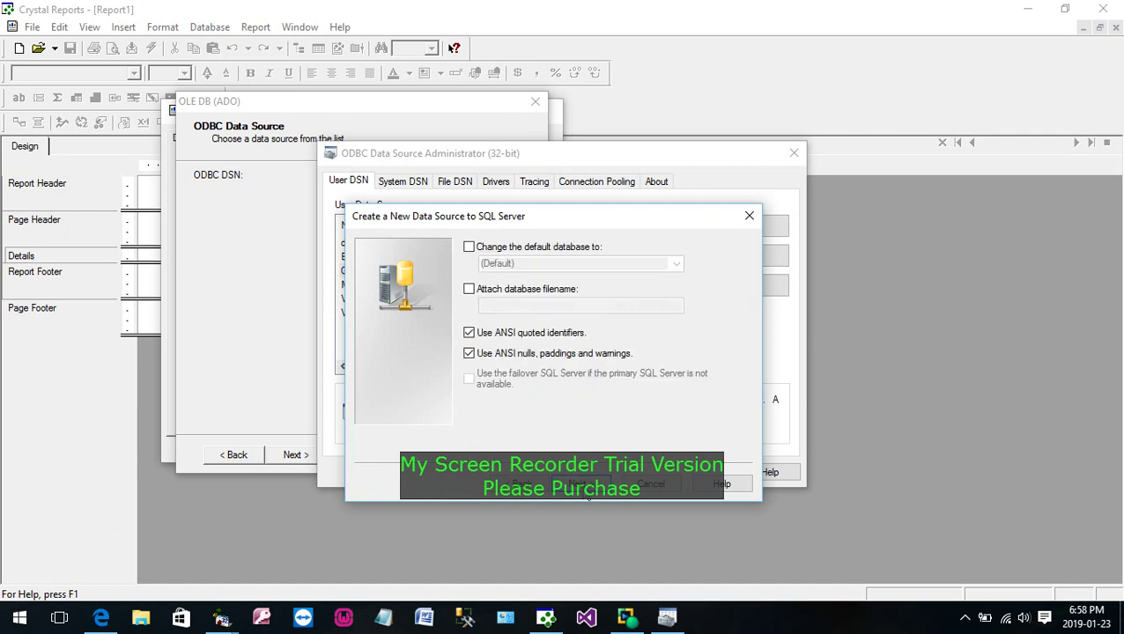
# Try to choose a different default database for the data source.
pyautogui.click(468, 249)
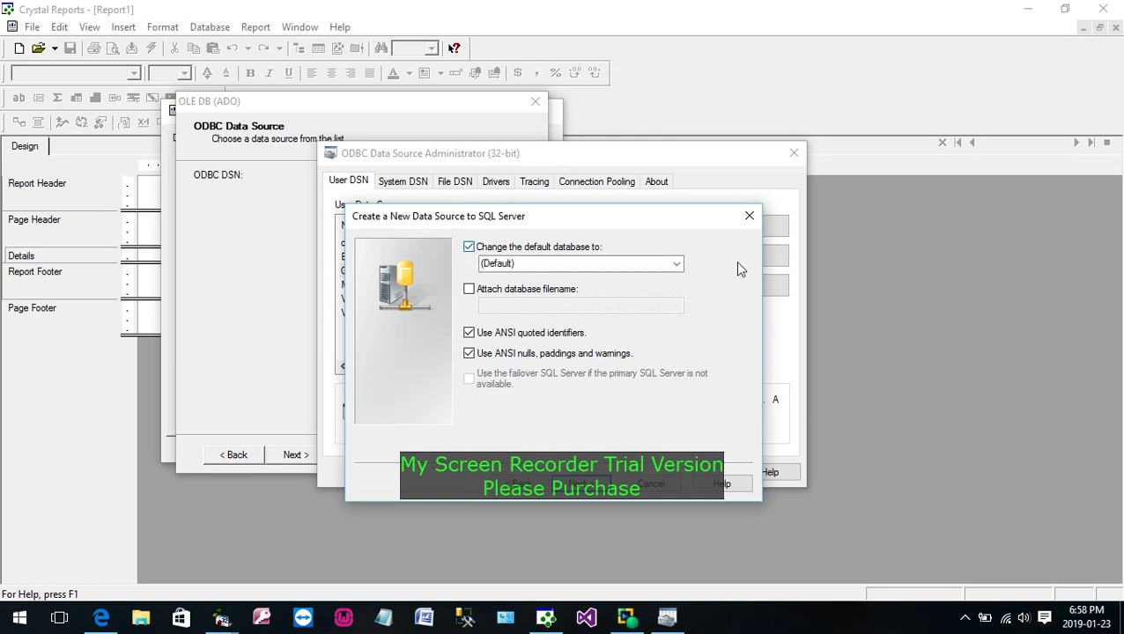
pyautogui.click(676, 266)
pyautogui.click(675, 278)
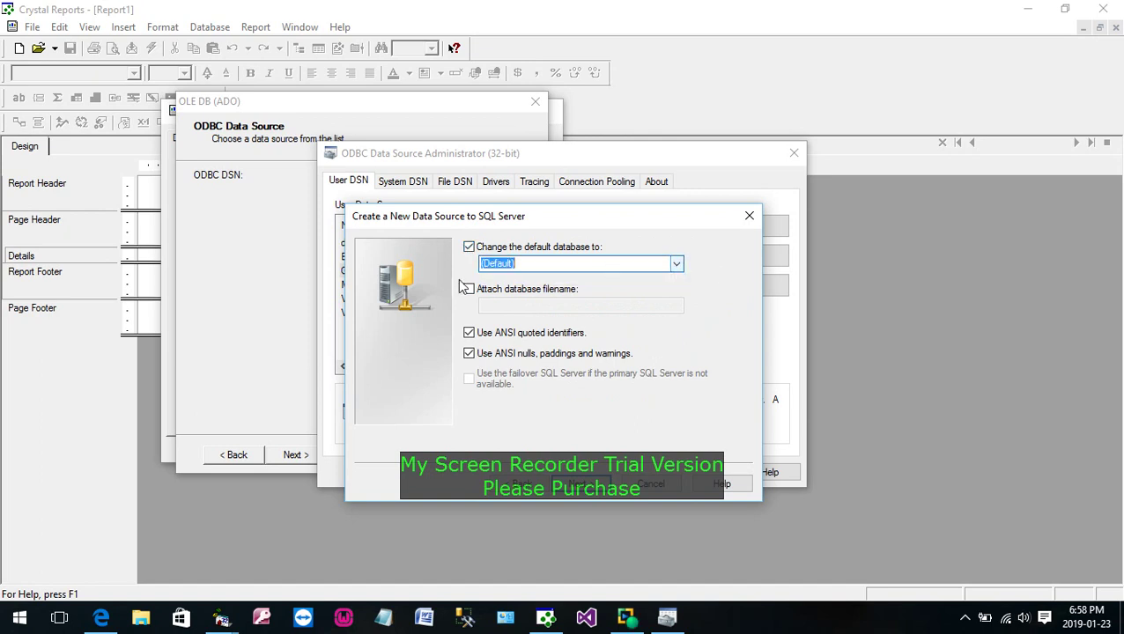
pyautogui.click(469, 247)
# Enable attaching a database filename and try to continue with the filename left blank.
pyautogui.click(468, 289)
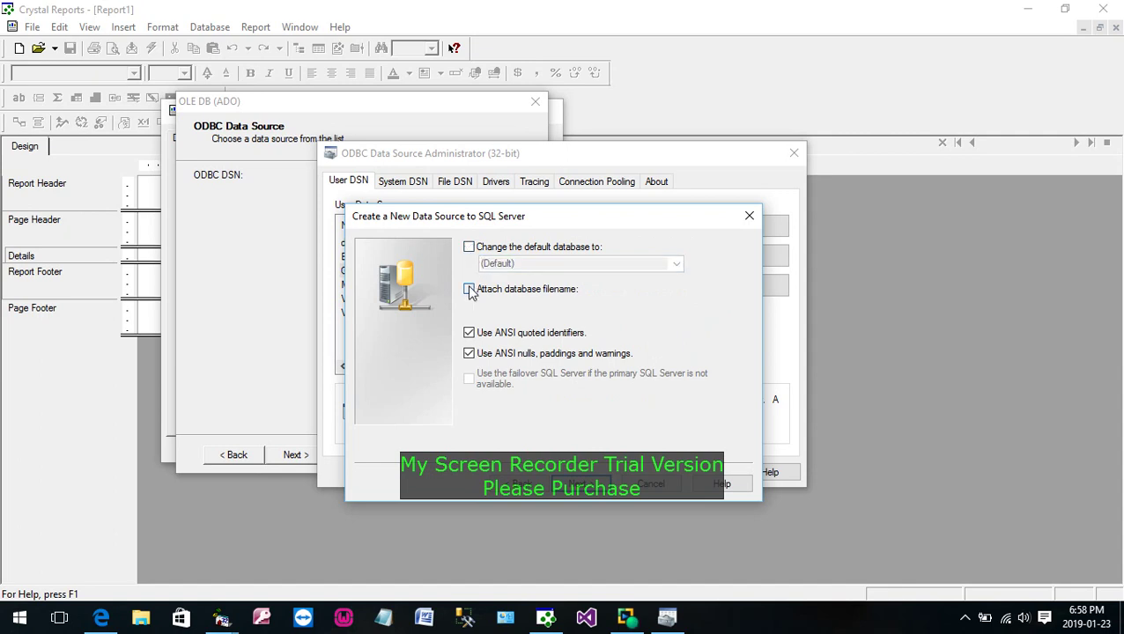
pyautogui.click(579, 484)
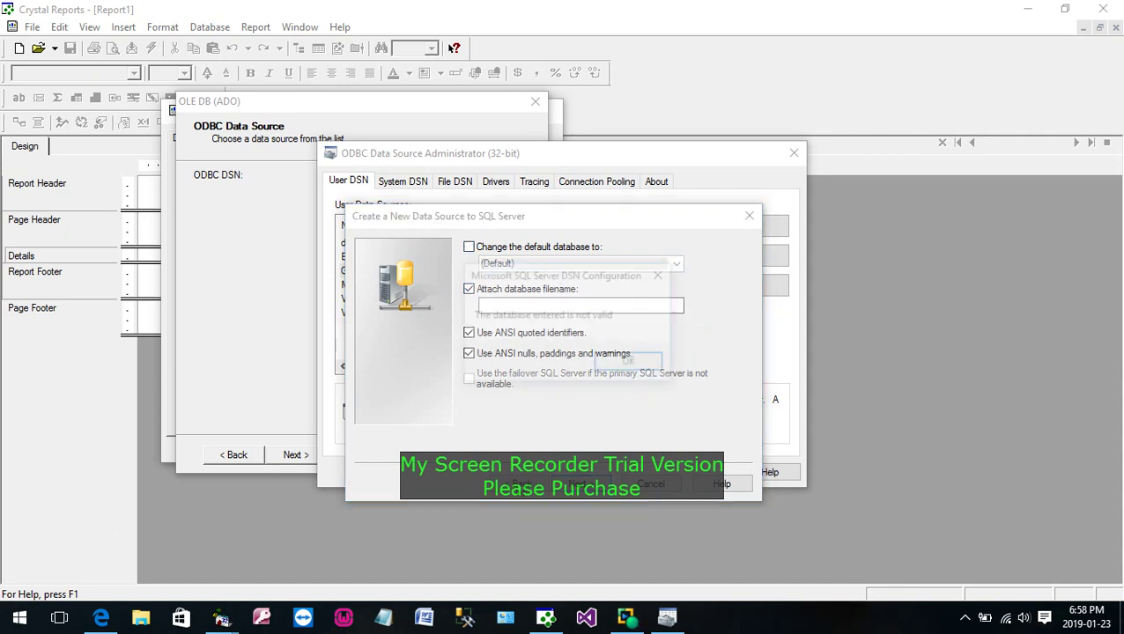
pyautogui.click(632, 364)
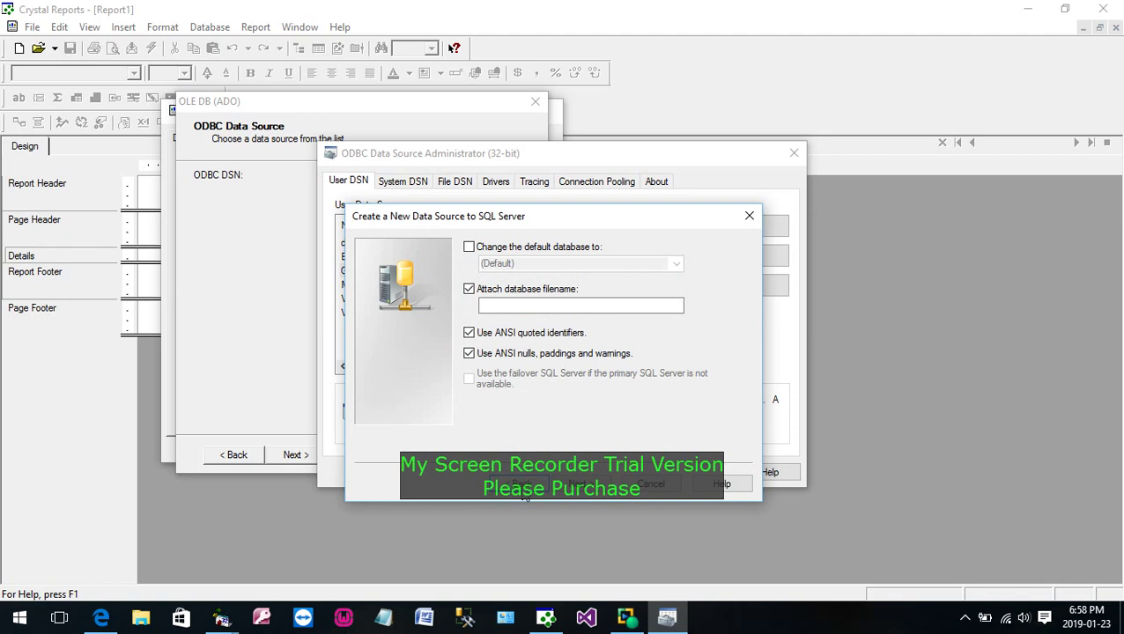
# Turn off attaching a database filename and cancel the unfinished SQL Server data source.
pyautogui.click(573, 484)
pyautogui.click(647, 370)
pyautogui.click(468, 246)
pyautogui.click(468, 289)
pyautogui.click(749, 215)
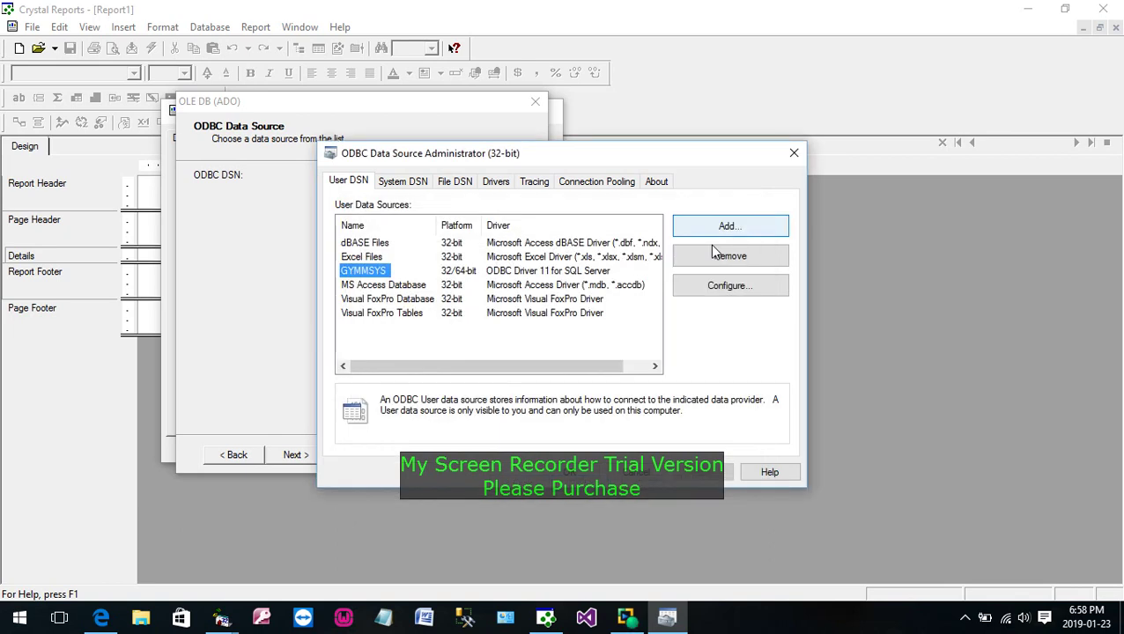
# Review the server and login authentication settings of the existing GYMMSYS data source without saving changes.
pyautogui.click(748, 285)
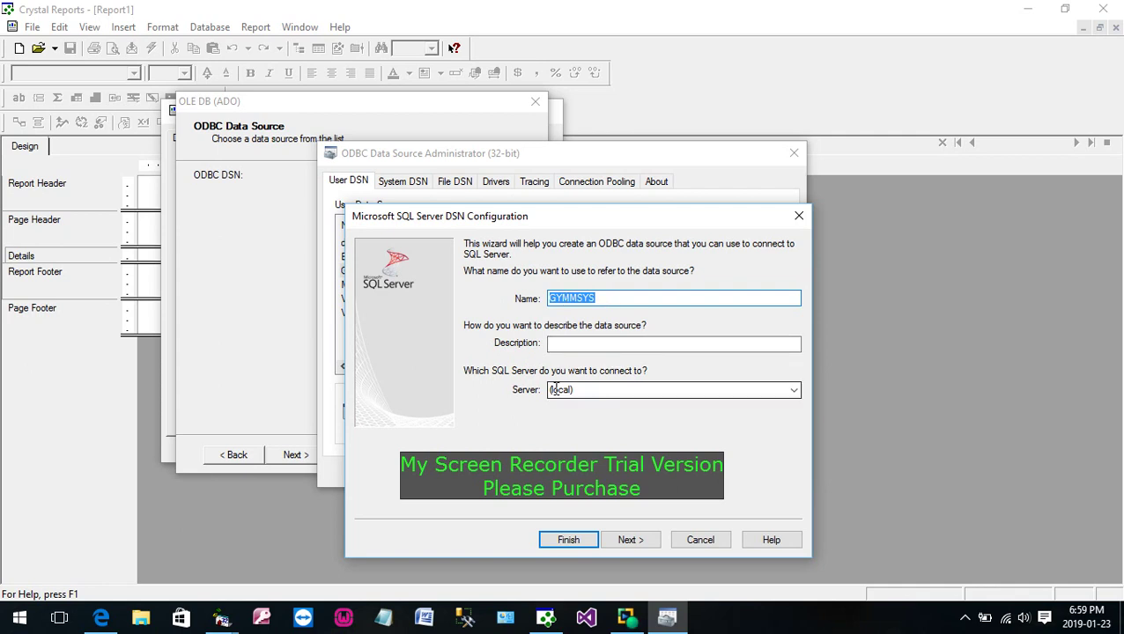
pyautogui.click(642, 543)
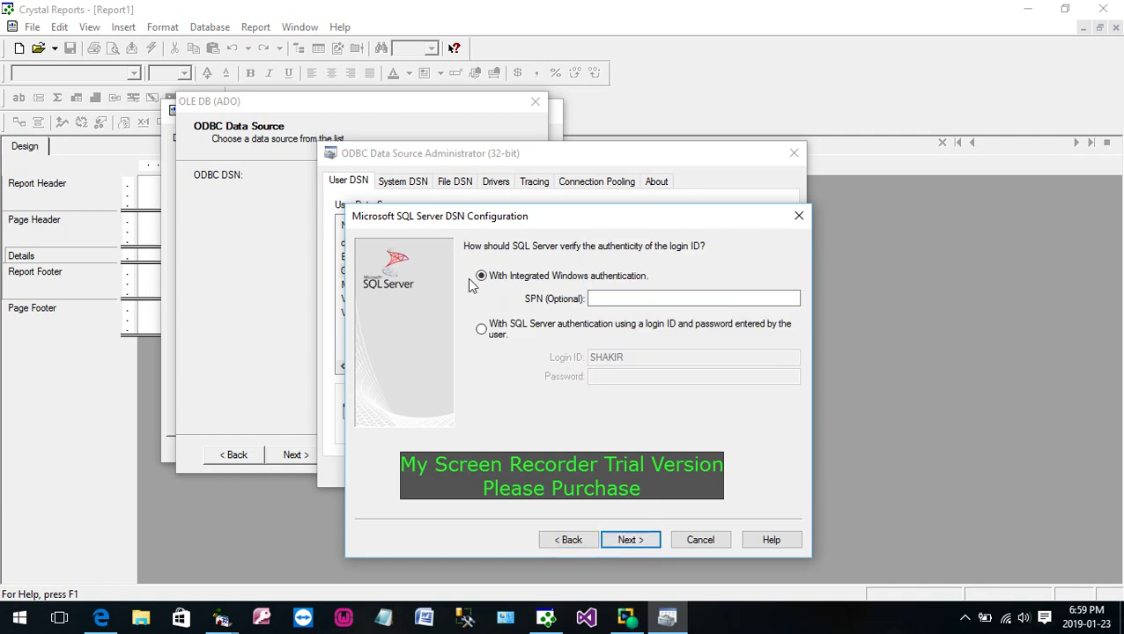
pyautogui.click(481, 328)
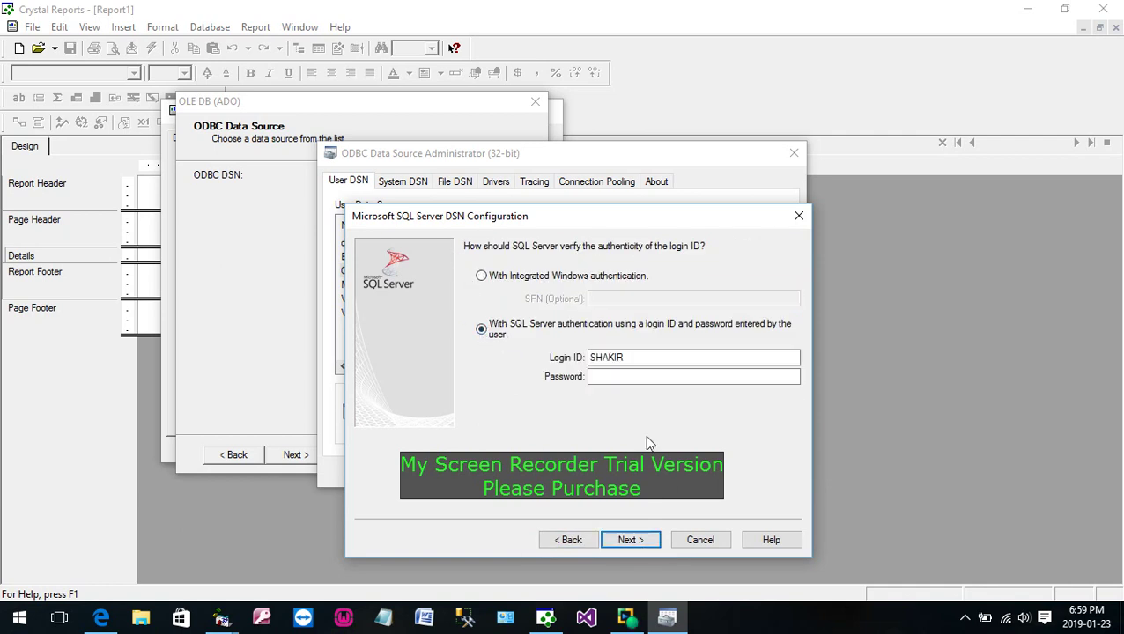
pyautogui.click(626, 616)
pyautogui.click(11, 74)
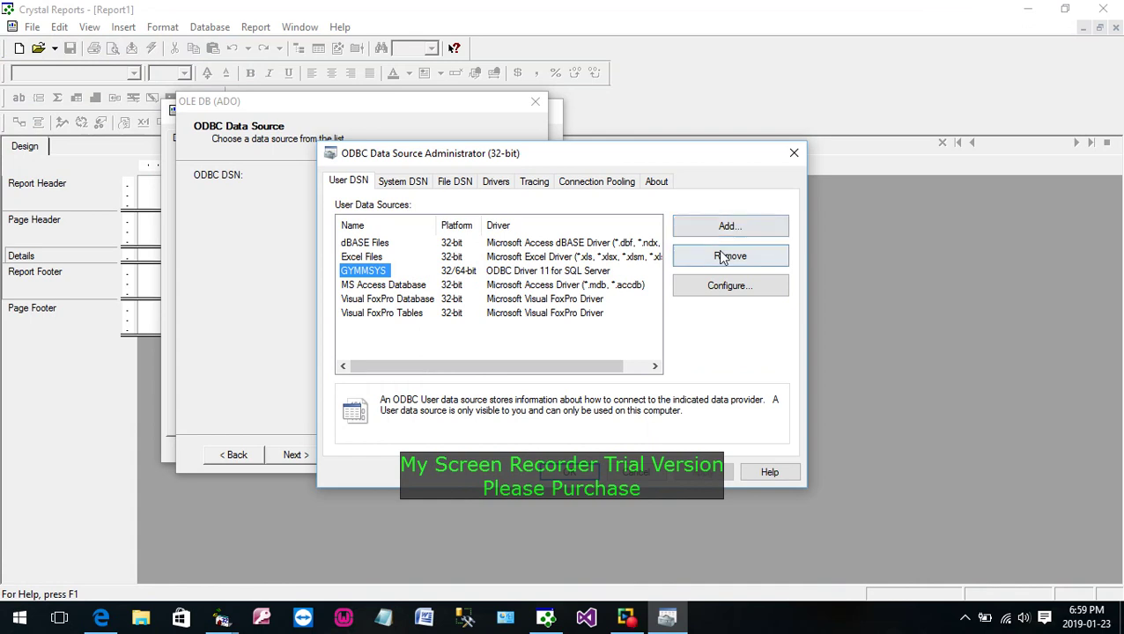
# Add a new user data source with the SQL Server driver and name it GYM.
pyautogui.click(731, 228)
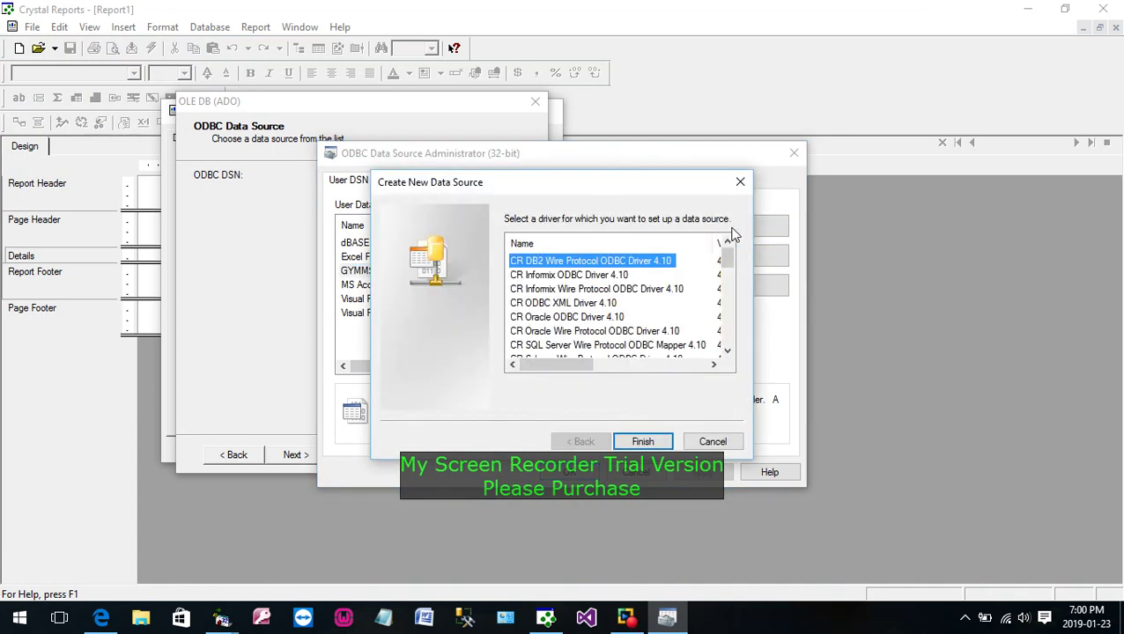
pyautogui.moveTo(727, 257); pyautogui.dragTo(727, 333)
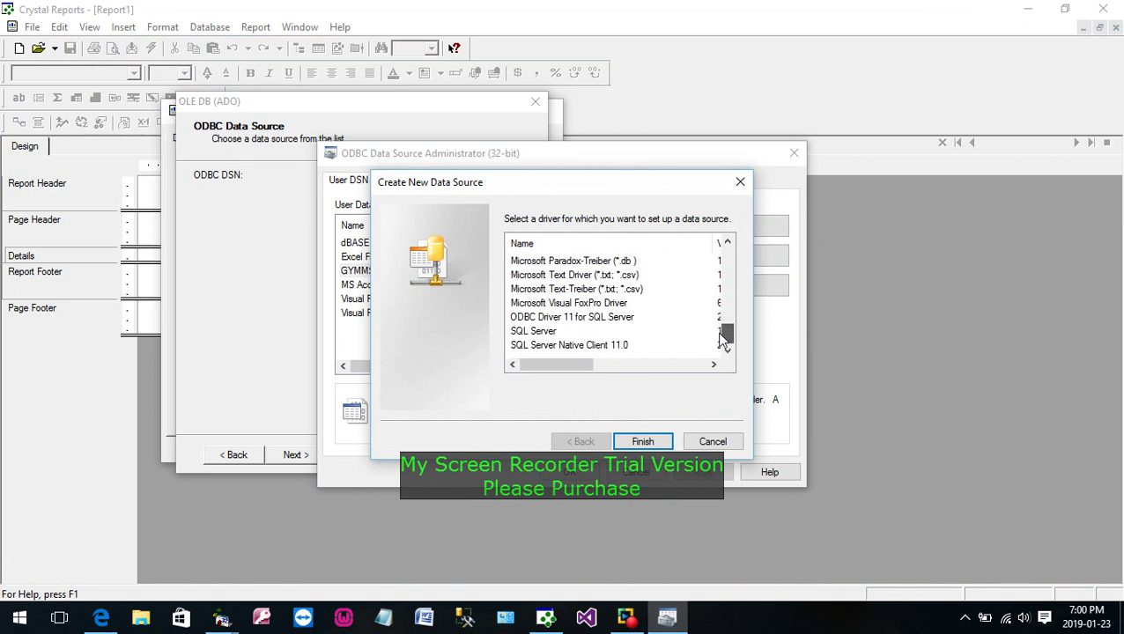
pyautogui.doubleClick(548, 331)
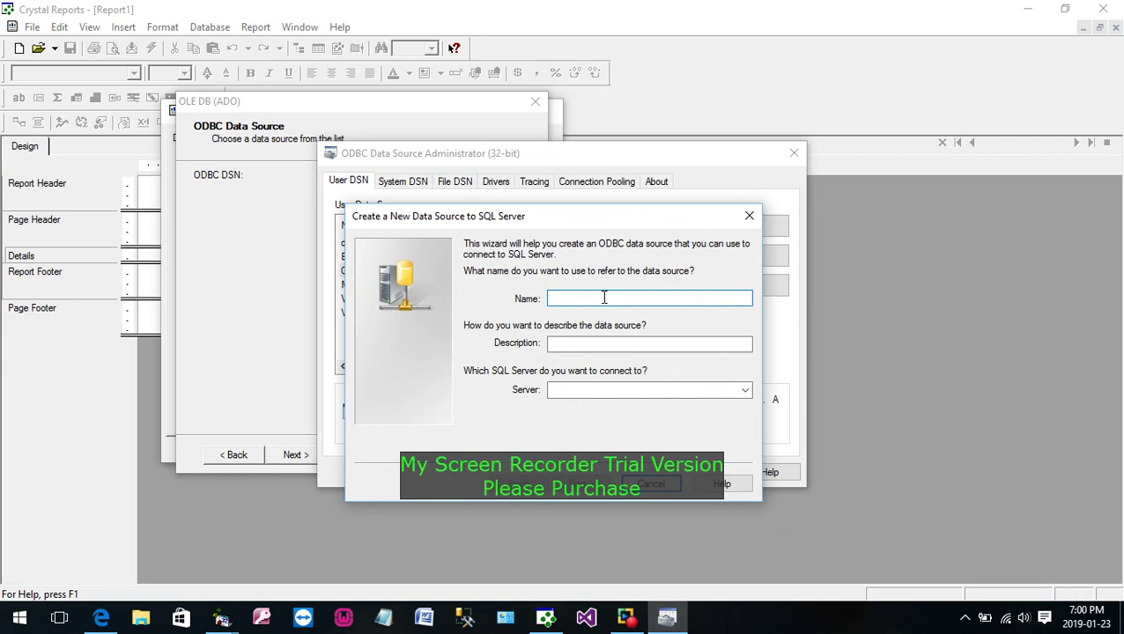
pyautogui.write('GYM')
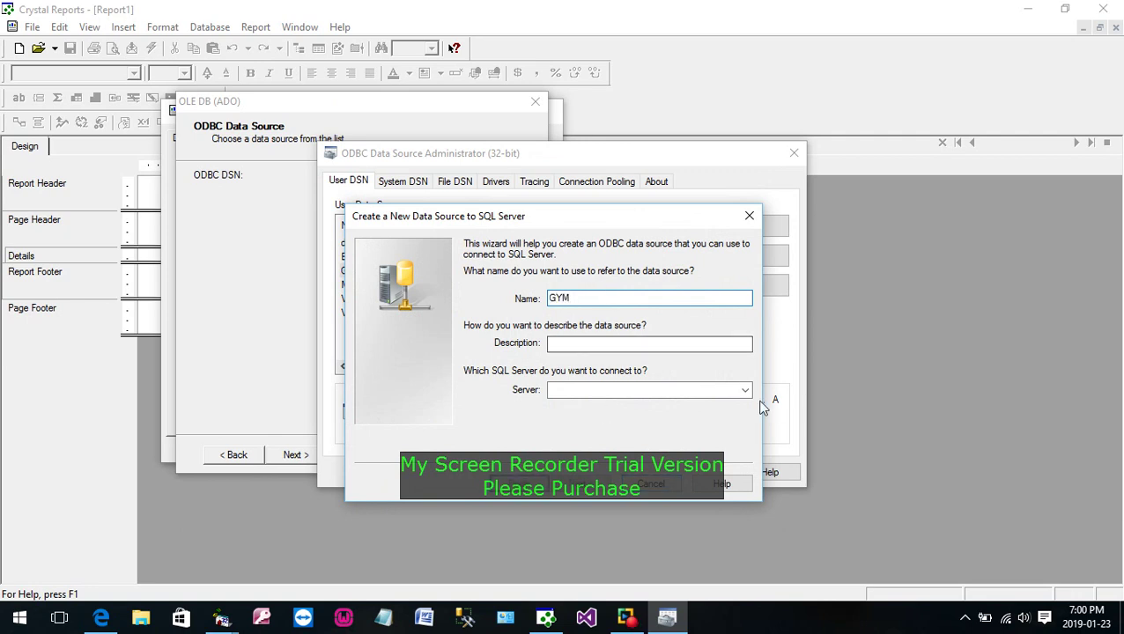
# Set the data source's server to (local) and continue with Windows NT authentication.
pyautogui.click(614, 389)
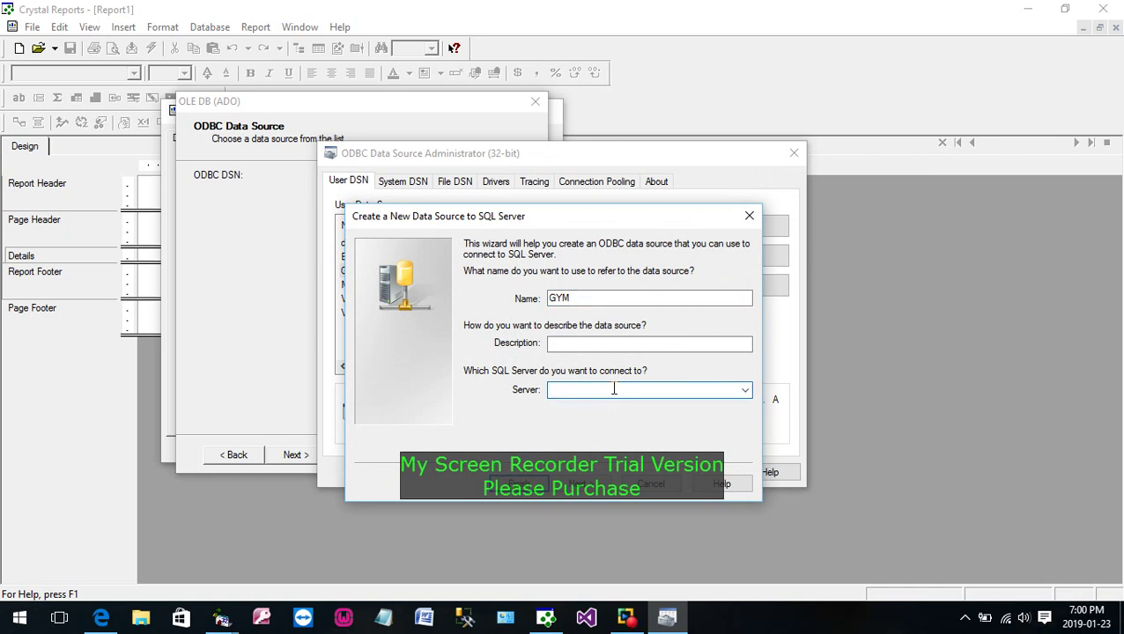
pyautogui.write('(LOCA')
pyautogui.press('BackSpace')
pyautogui.press('BackSpace')
pyautogui.press('BackSpace')
pyautogui.press('BackSpace')
pyautogui.press('BackSpace')
pyautogui.rightClick(620, 387)
pyautogui.click(724, 231)
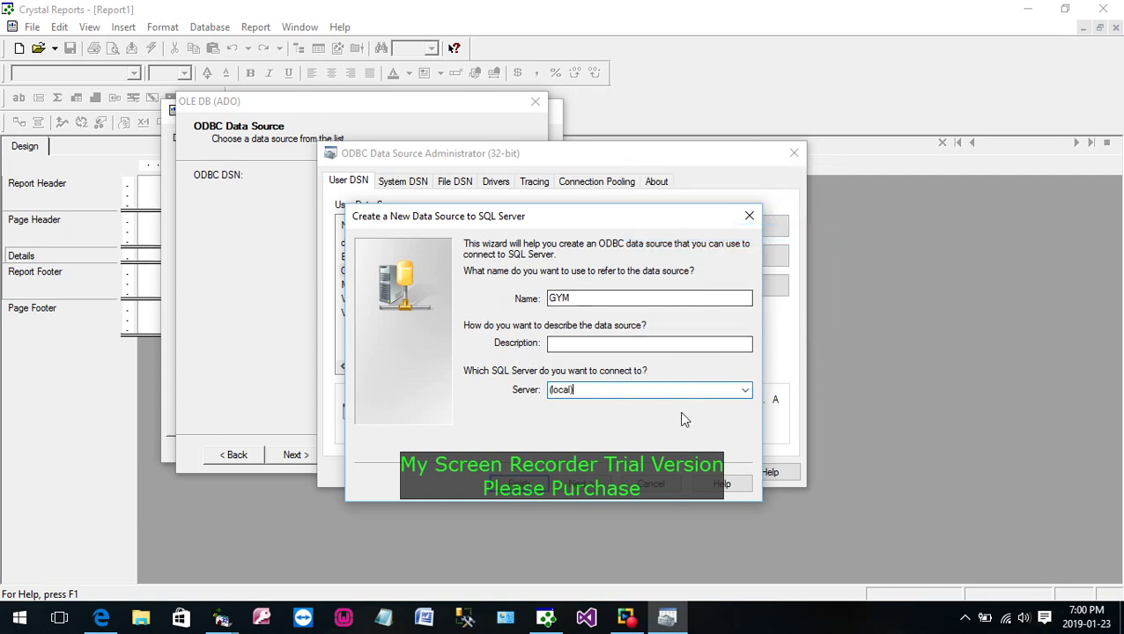
pyautogui.click(587, 484)
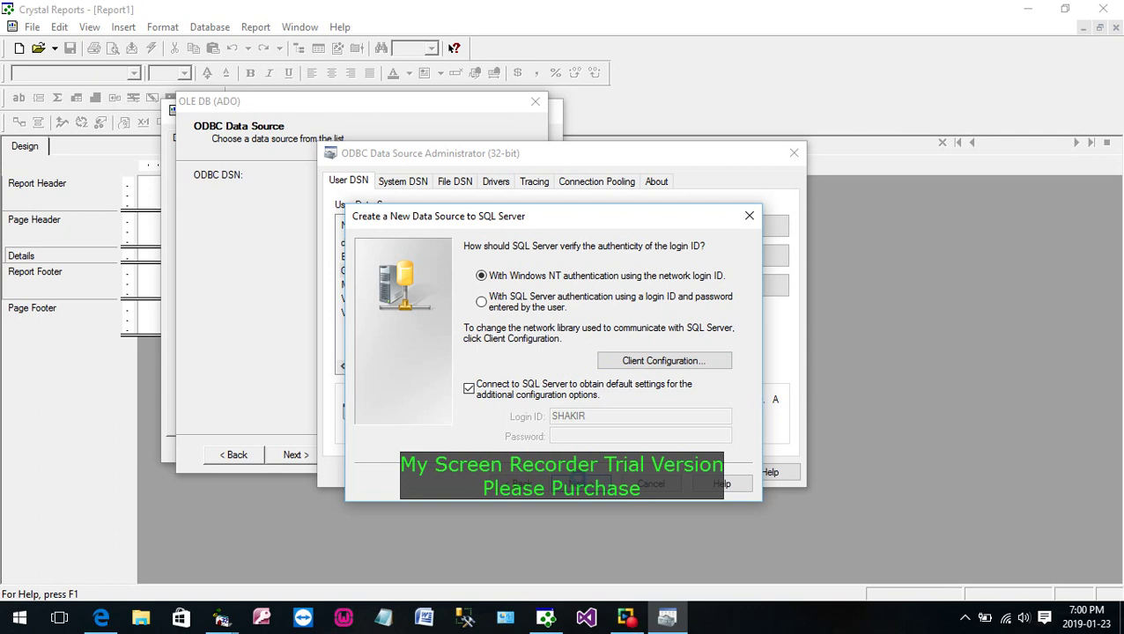
pyautogui.click(574, 482)
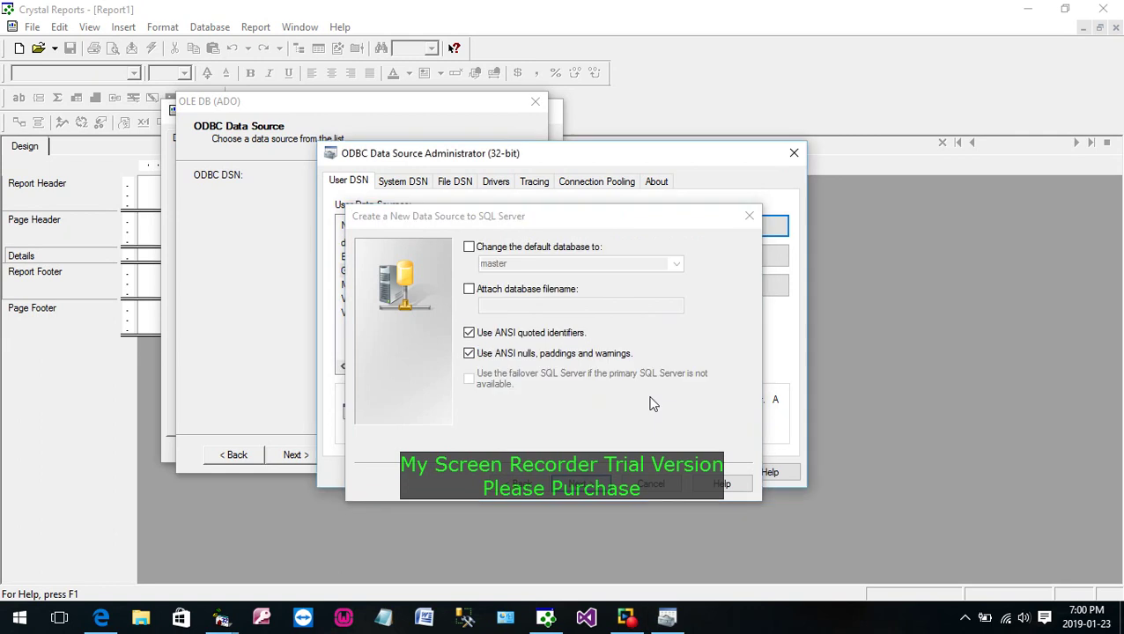
# Change the default database to GYMMSYSSQL14 and finish the wizard with the remaining default options.
pyautogui.click(508, 246)
pyautogui.click(677, 264)
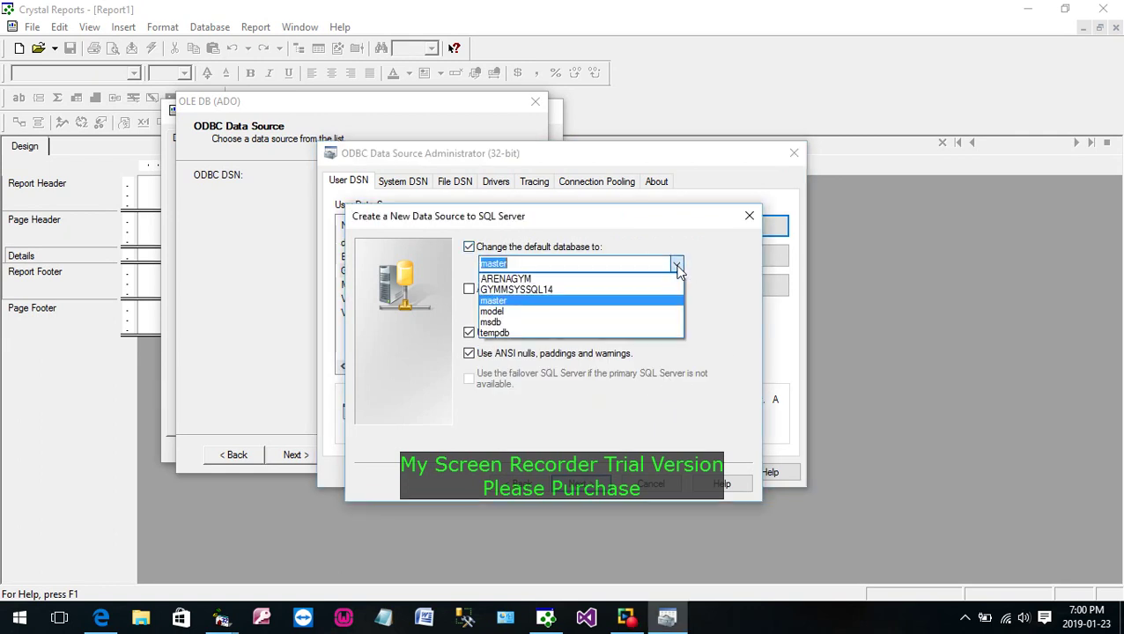
pyautogui.click(522, 294)
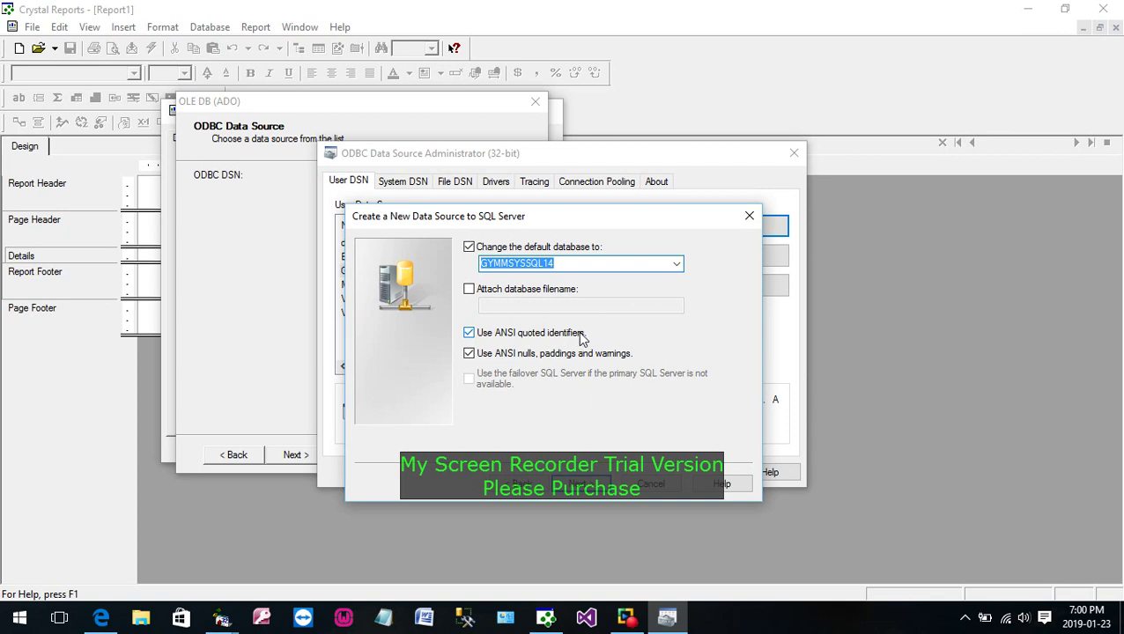
pyautogui.click(583, 485)
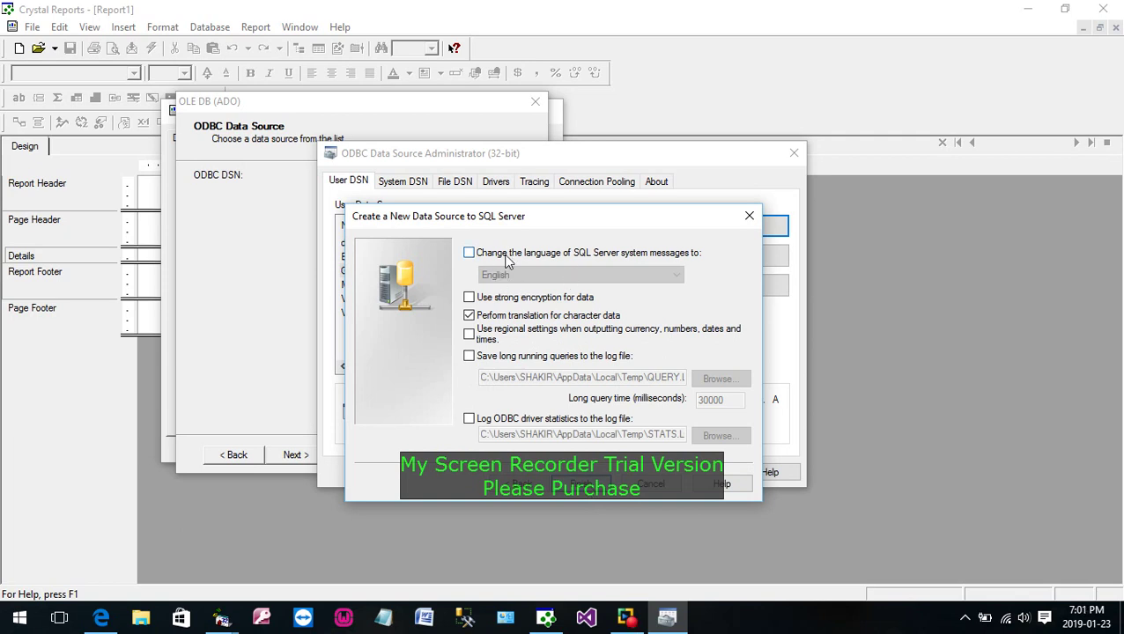
pyautogui.click(585, 486)
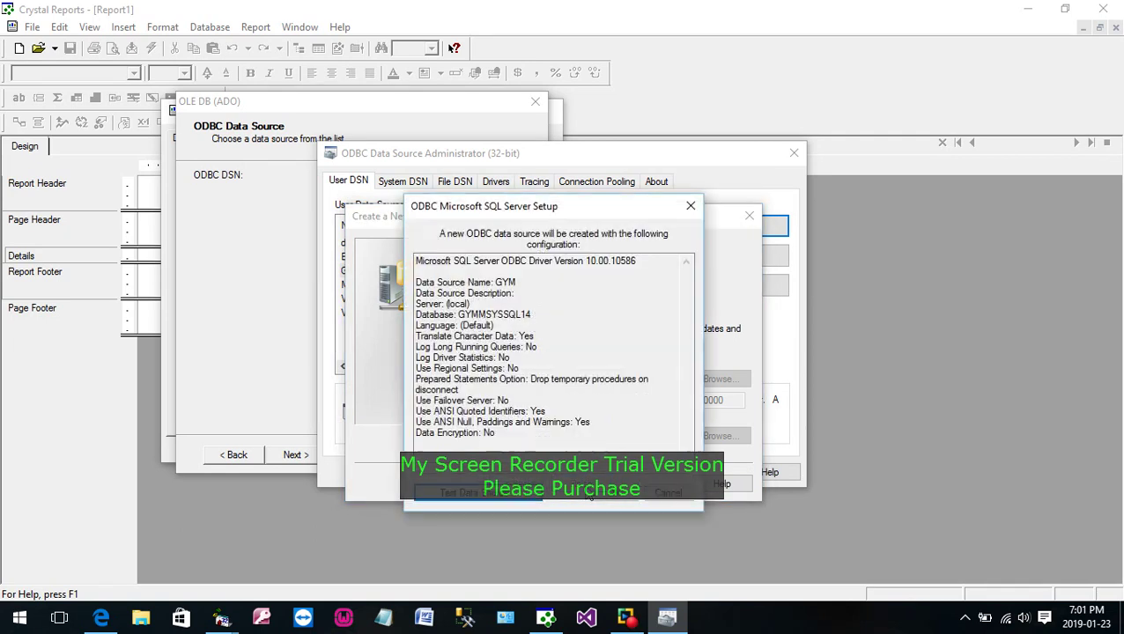
# Test the GYM data source's connection, save the data source, and close the ODBC administrator.
pyautogui.click(473, 494)
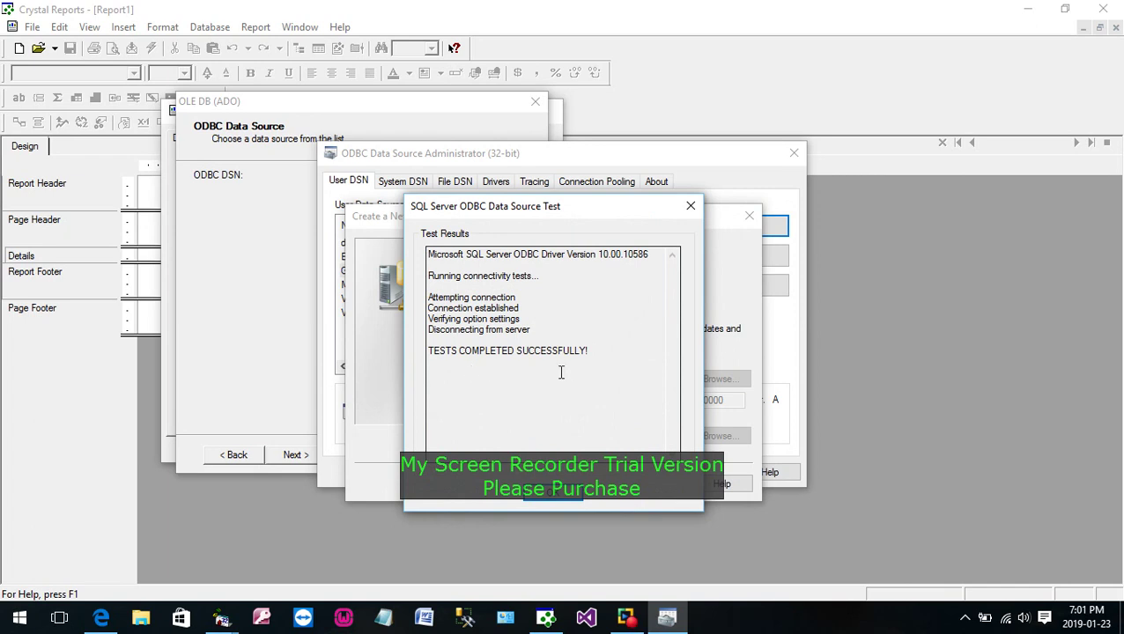
pyautogui.click(555, 500)
pyautogui.click(612, 500)
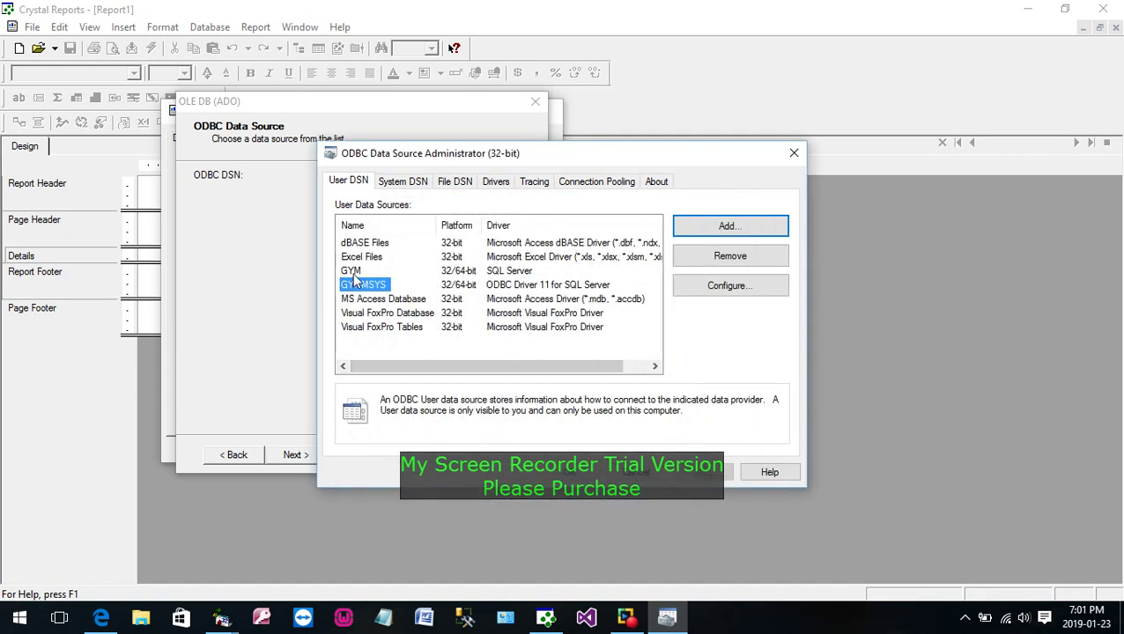
pyautogui.click(353, 271)
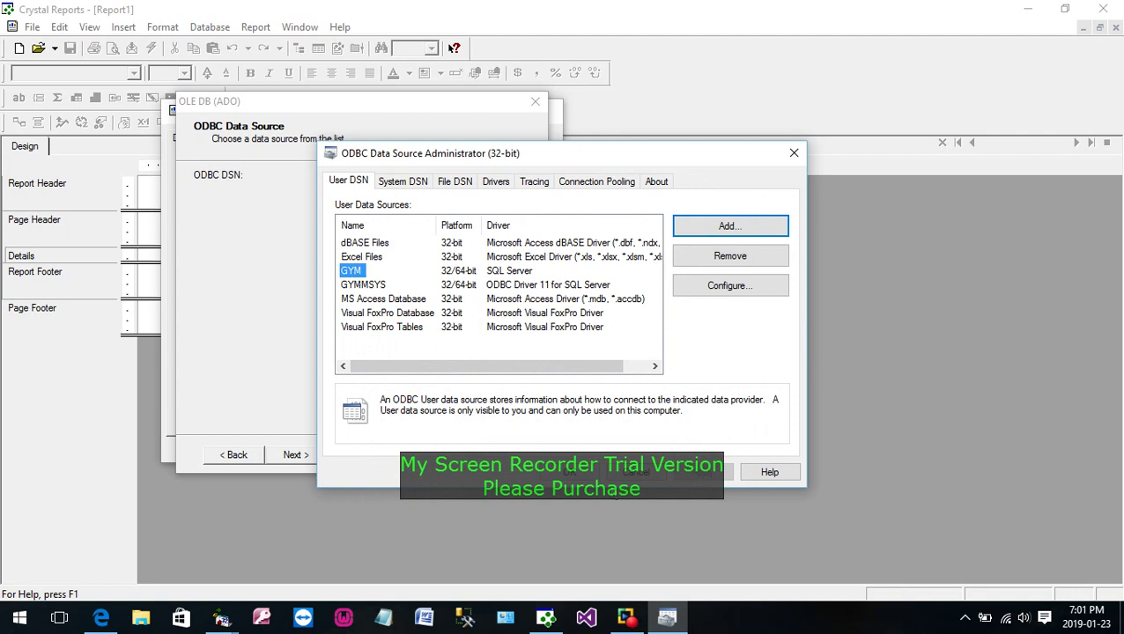
pyautogui.click(588, 479)
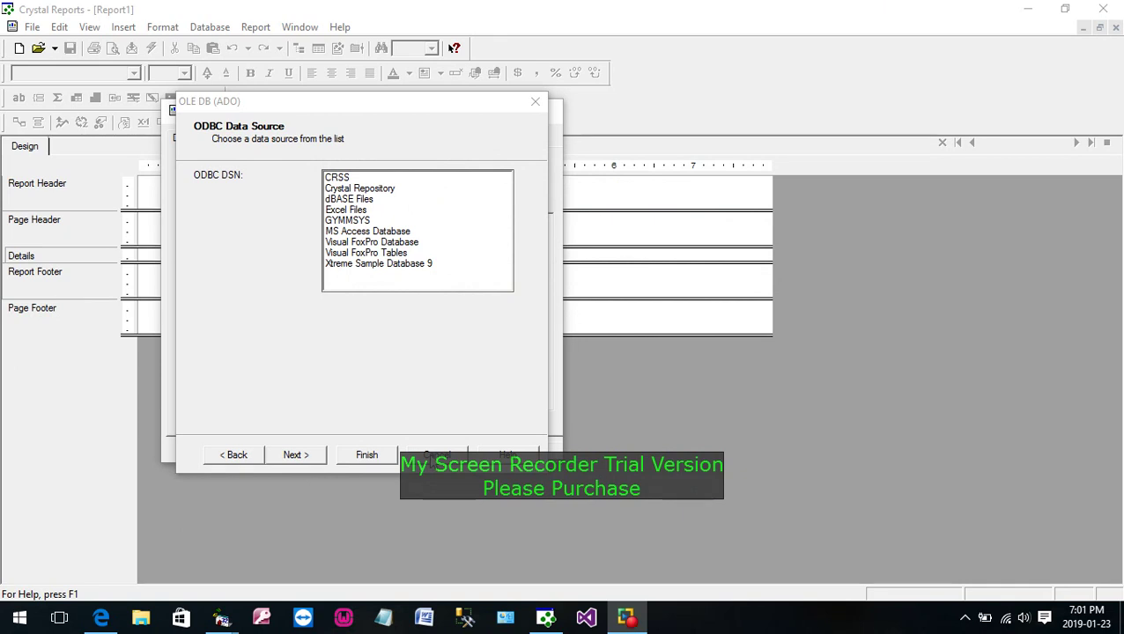
# Cancel the open OLE DB connection and check the ODBC (RDO) data source list for GYM.
pyautogui.click(430, 456)
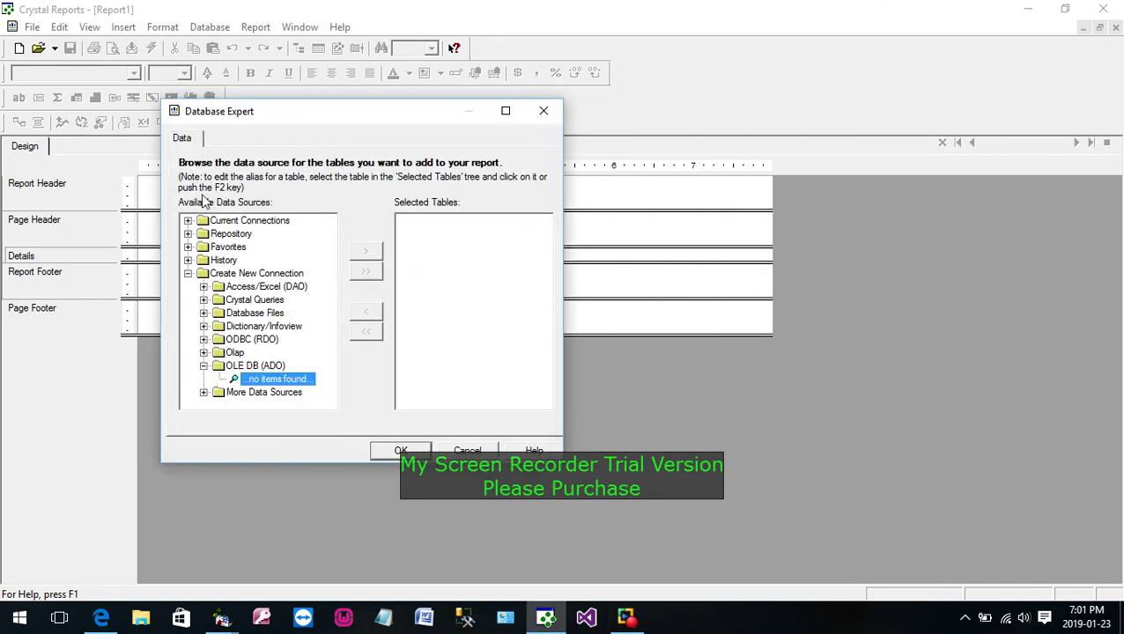
pyautogui.click(203, 366)
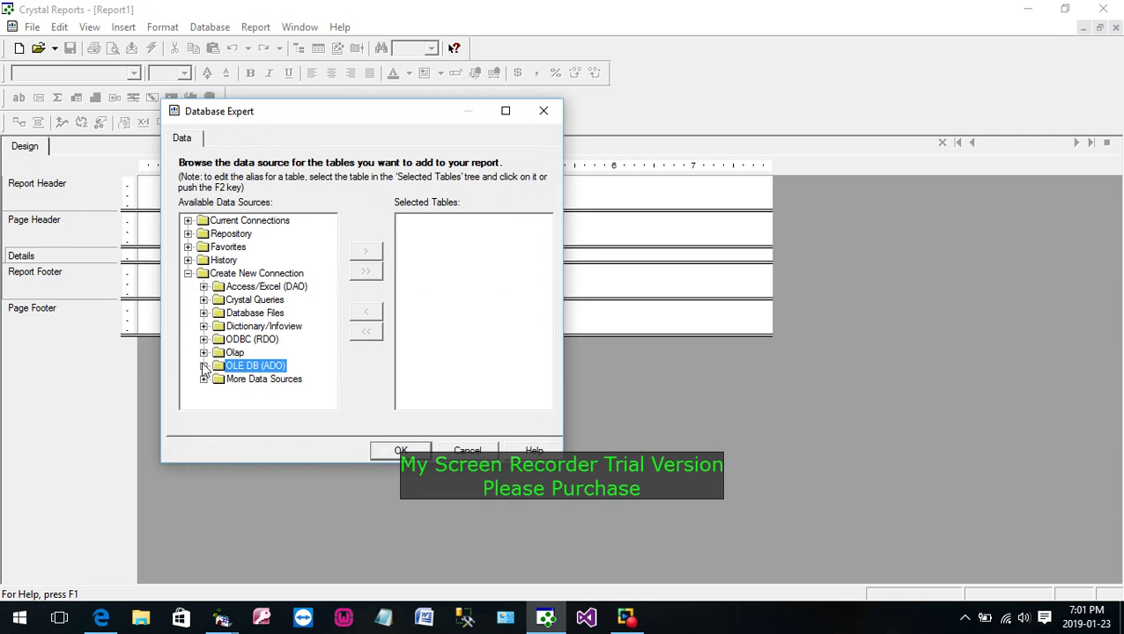
pyautogui.doubleClick(256, 340)
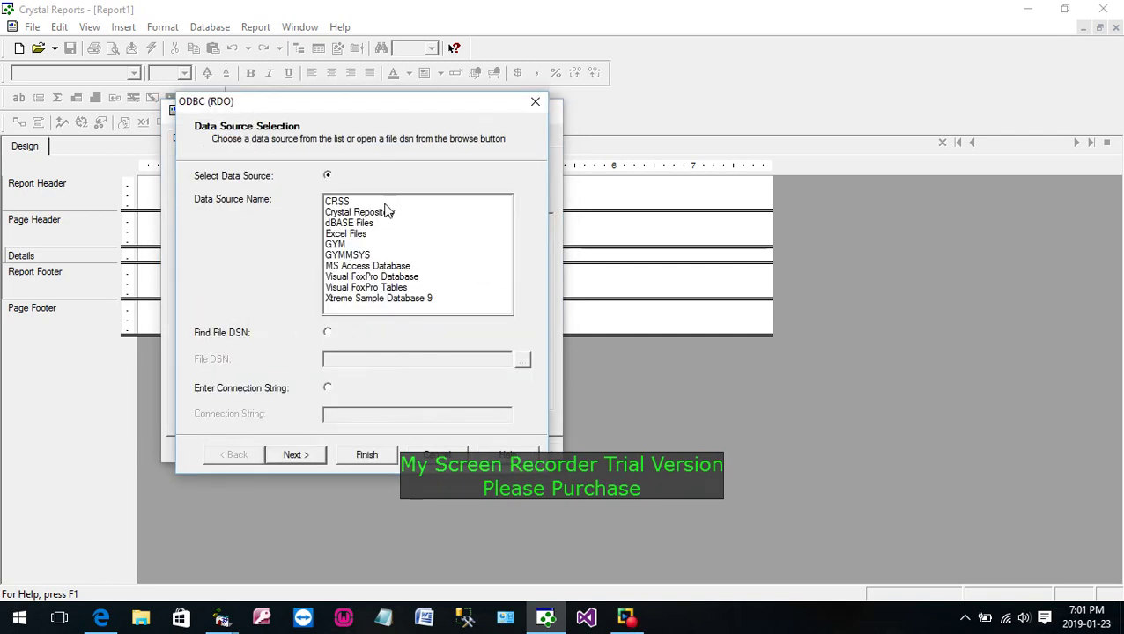
pyautogui.click(433, 454)
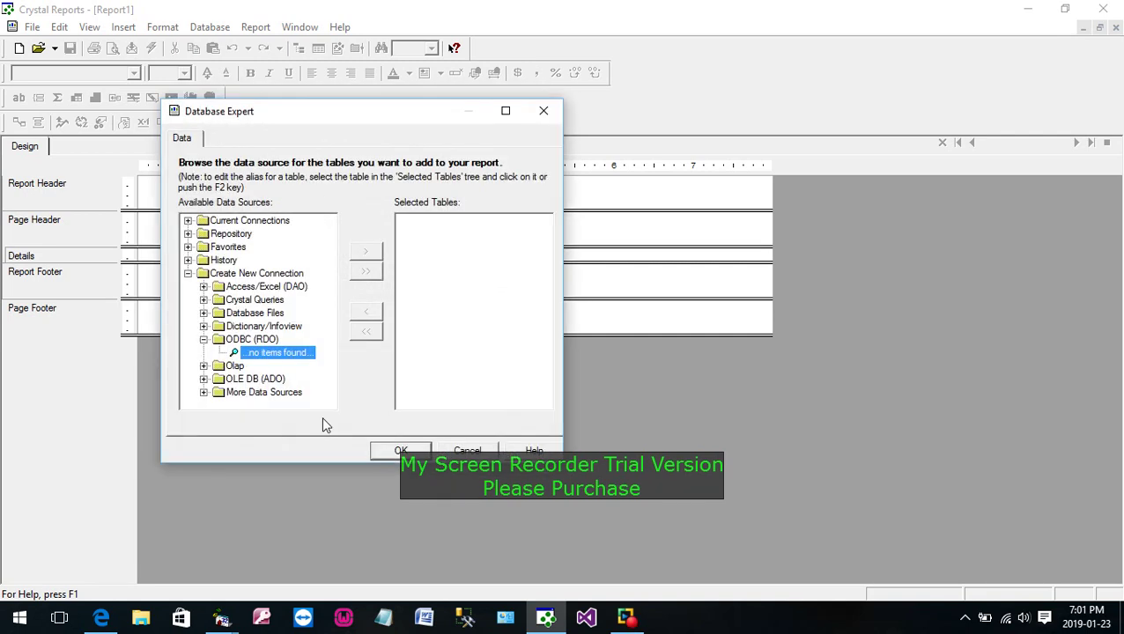
# Create an OLE DB (ADO) connection using Microsoft OLE DB Provider for ODBC Drivers, the GYM data source, and the GYMMSYSSQL14 database.
pyautogui.doubleClick(242, 378)
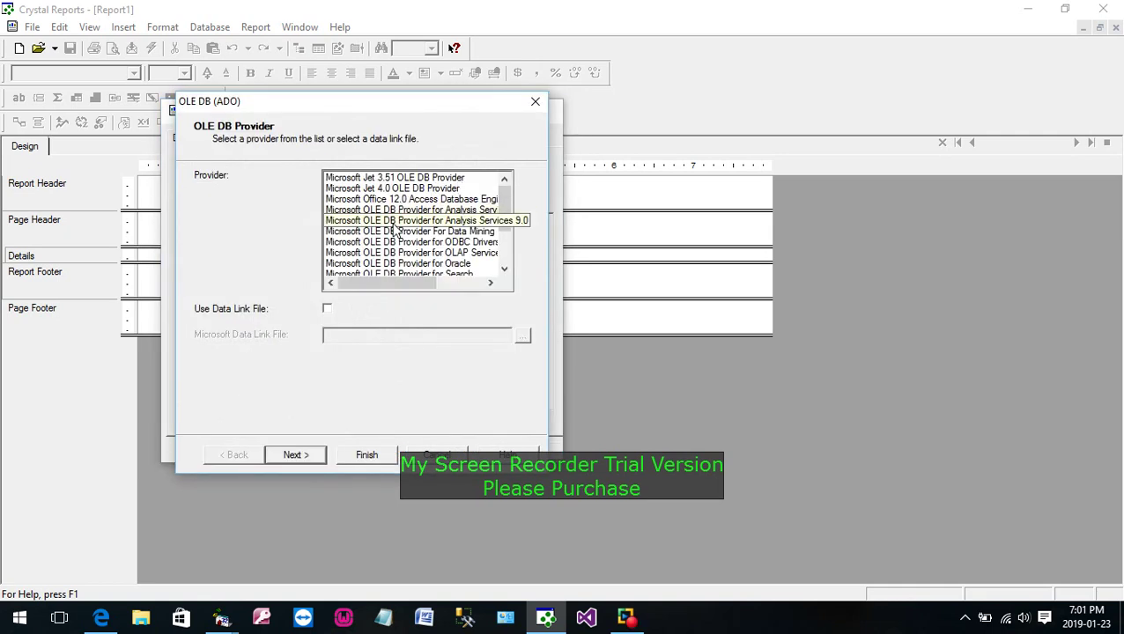
pyautogui.scroll(-2, 398, 227)
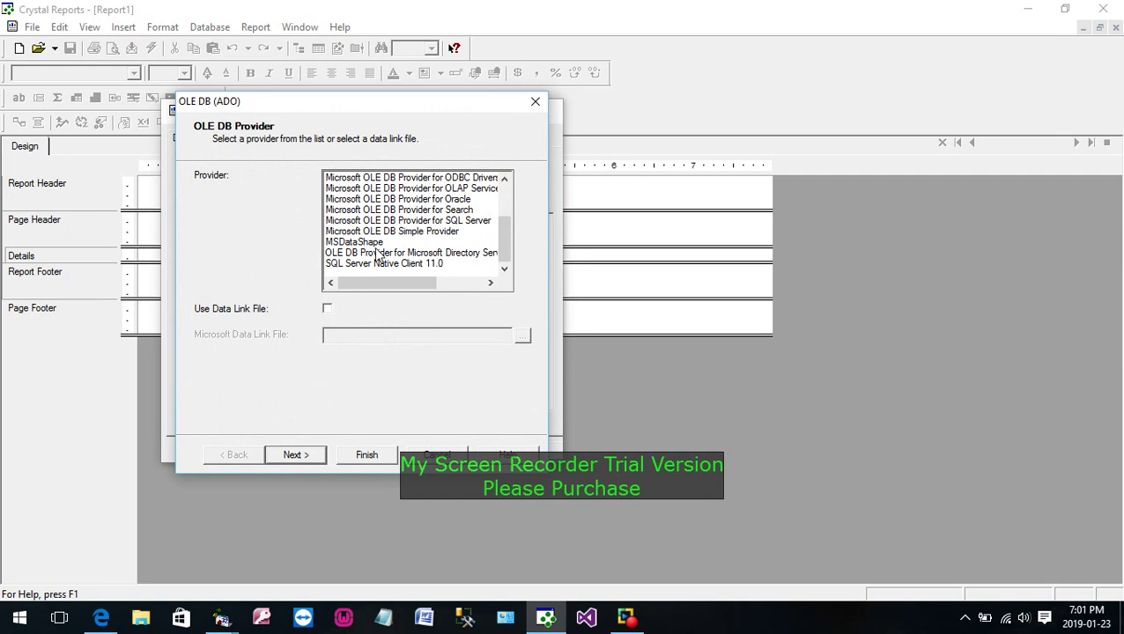
pyautogui.scroll(1, 404, 263)
pyautogui.scroll(1, 403, 262)
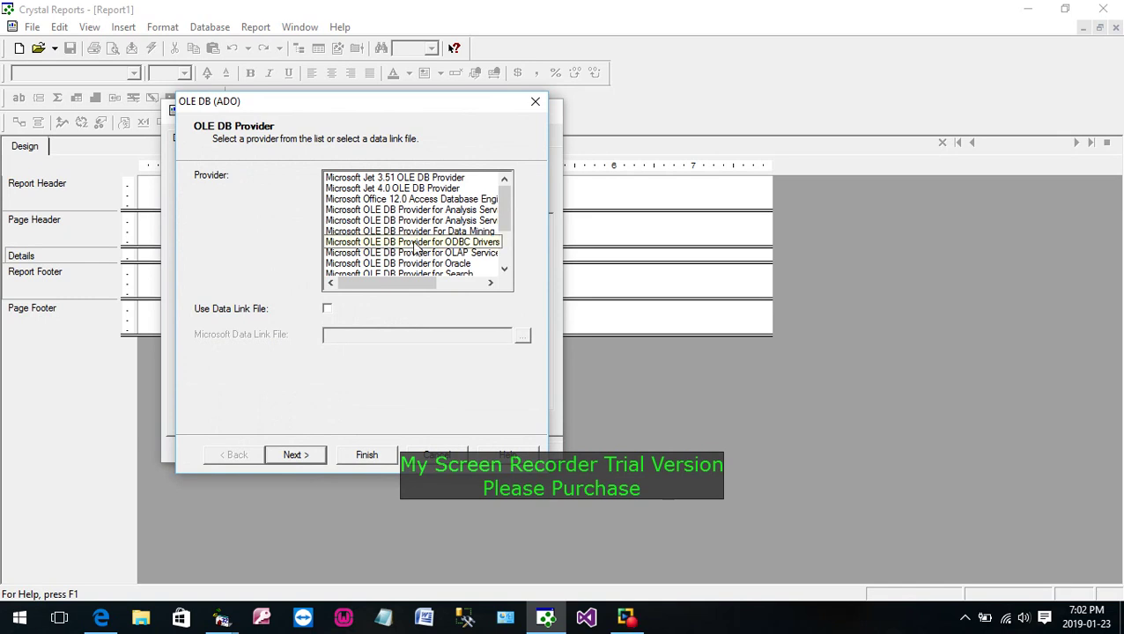
pyautogui.doubleClick(414, 243)
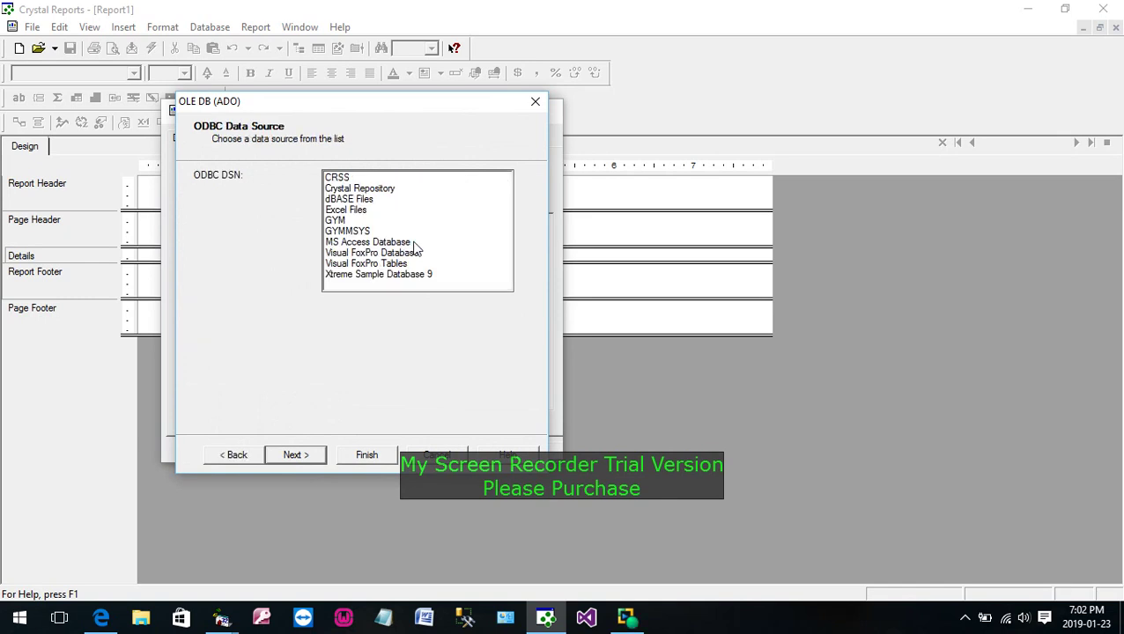
pyautogui.doubleClick(336, 221)
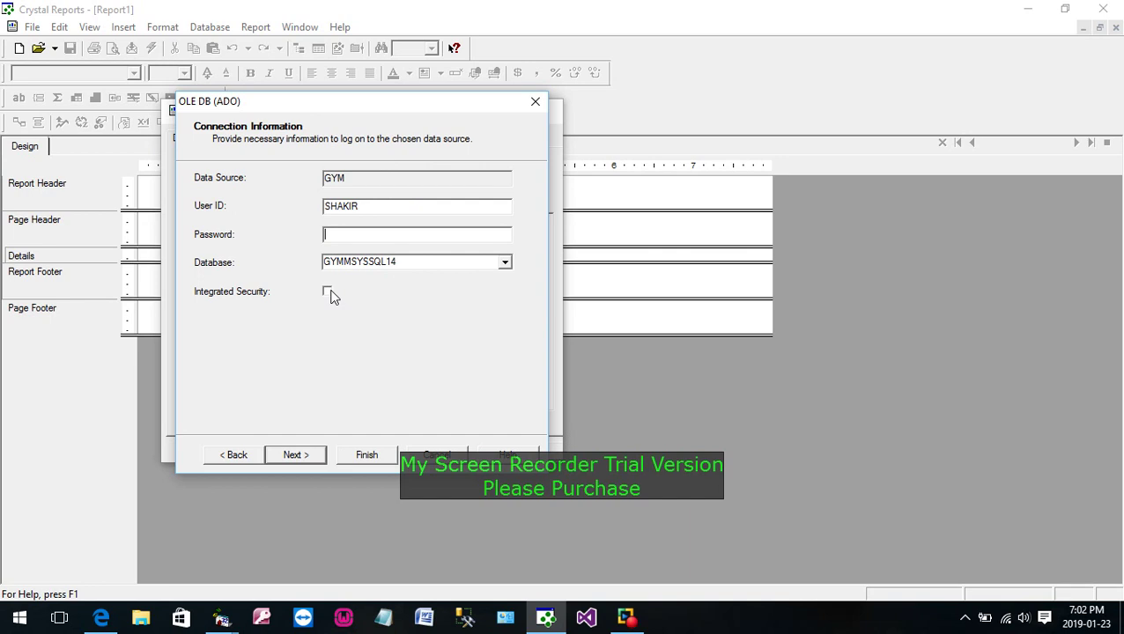
pyautogui.click(310, 455)
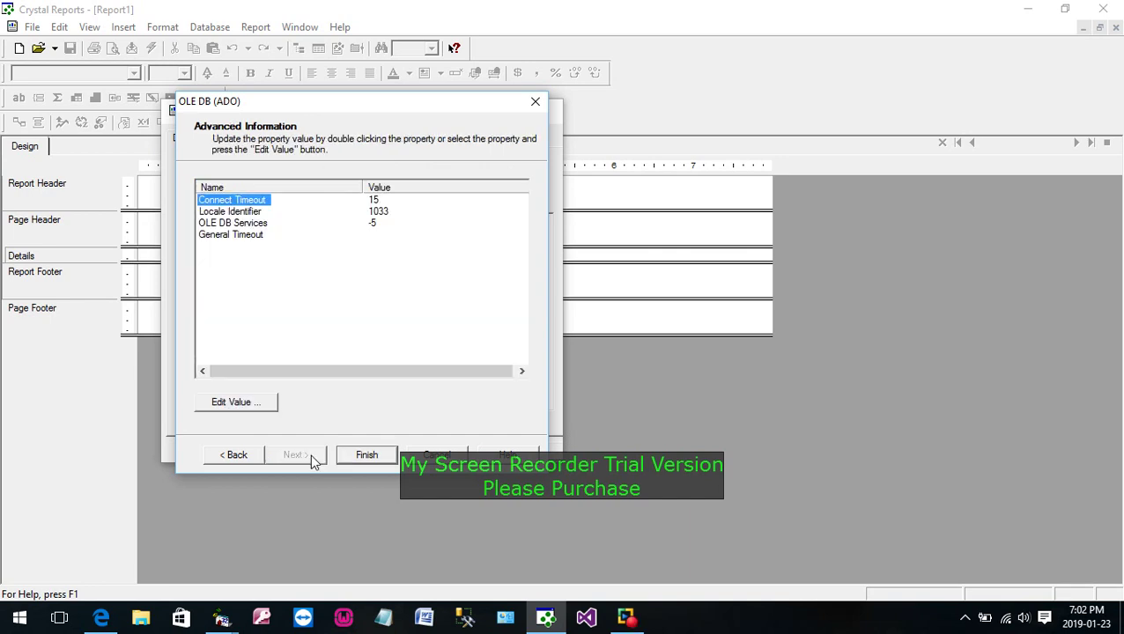
pyautogui.click(368, 455)
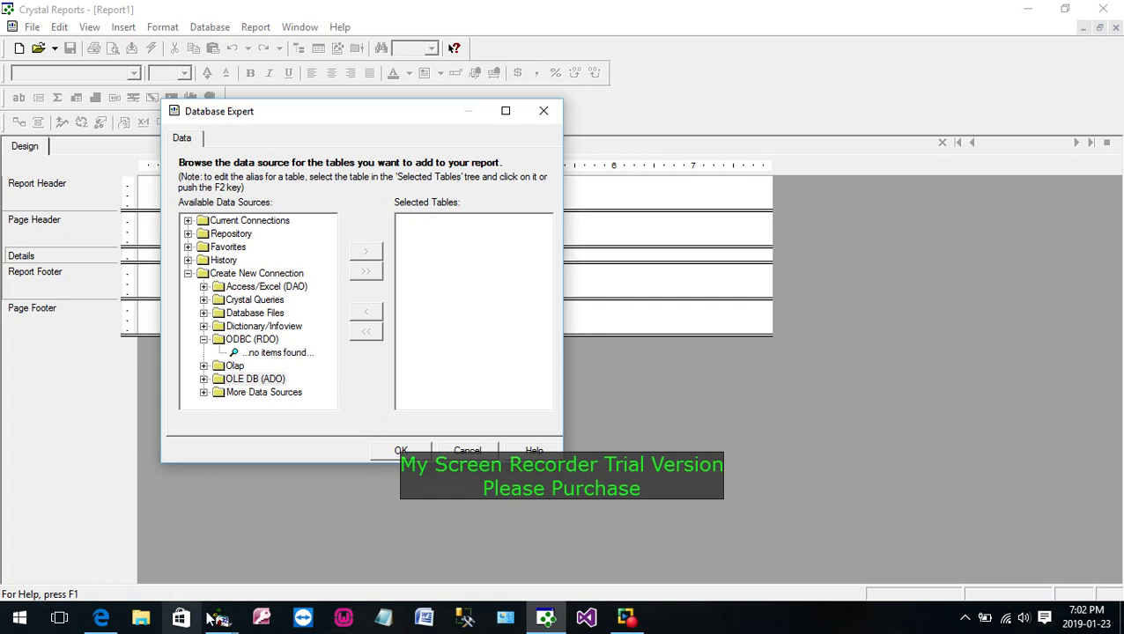
# Switch to the gym management application and close the Members Master Information form and the print report preview.
pyautogui.moveTo(221, 618)
pyautogui.click(325, 555)
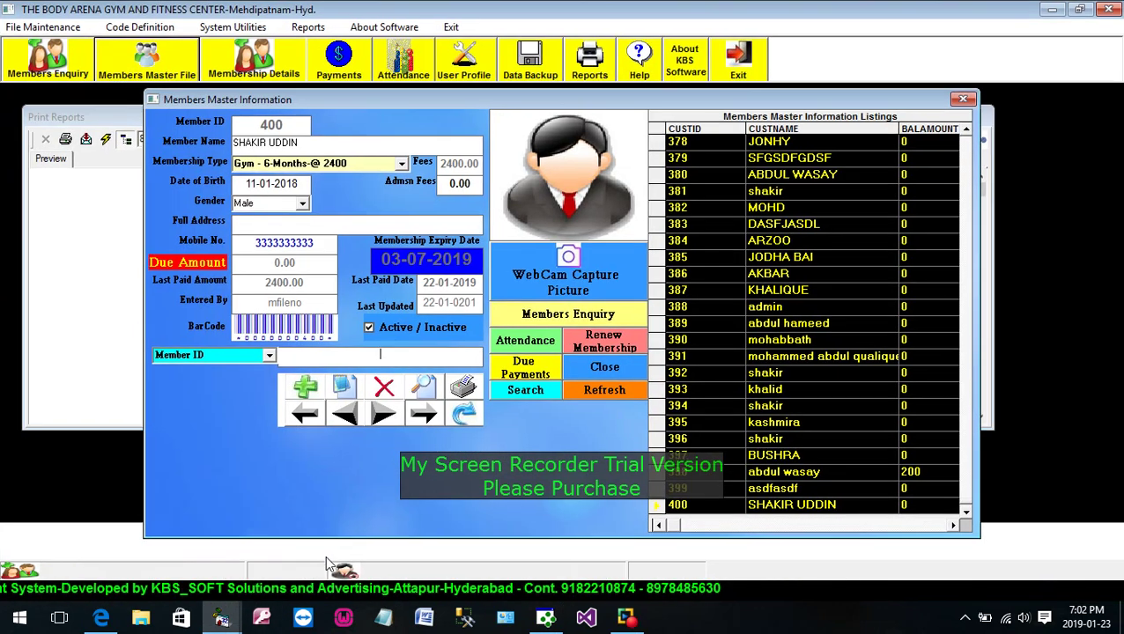
pyautogui.click(471, 418)
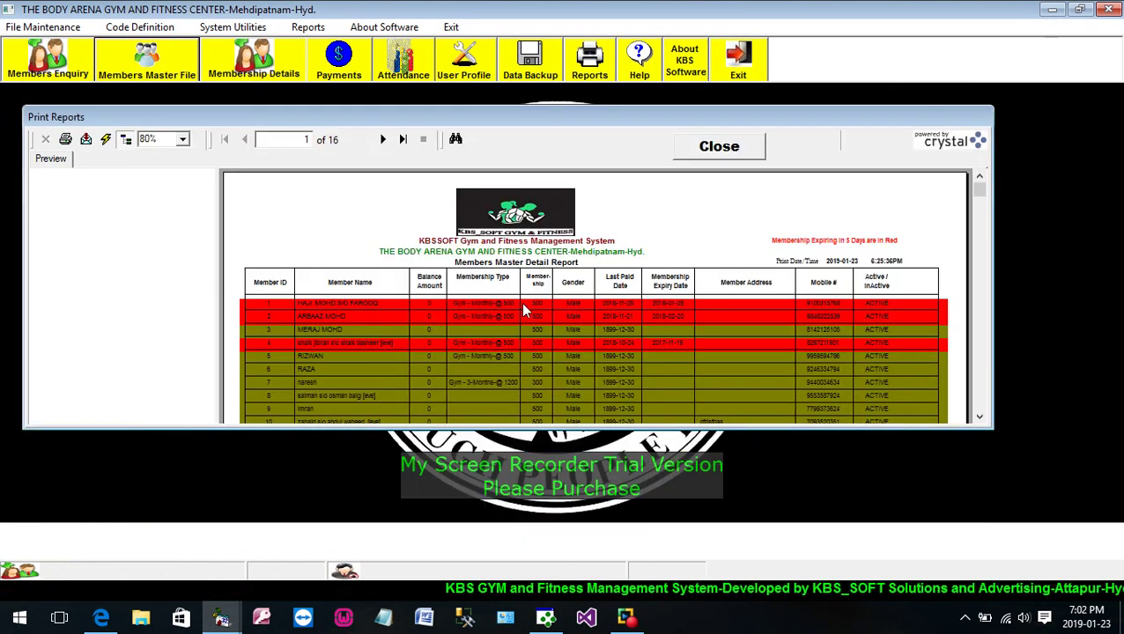
pyautogui.click(717, 146)
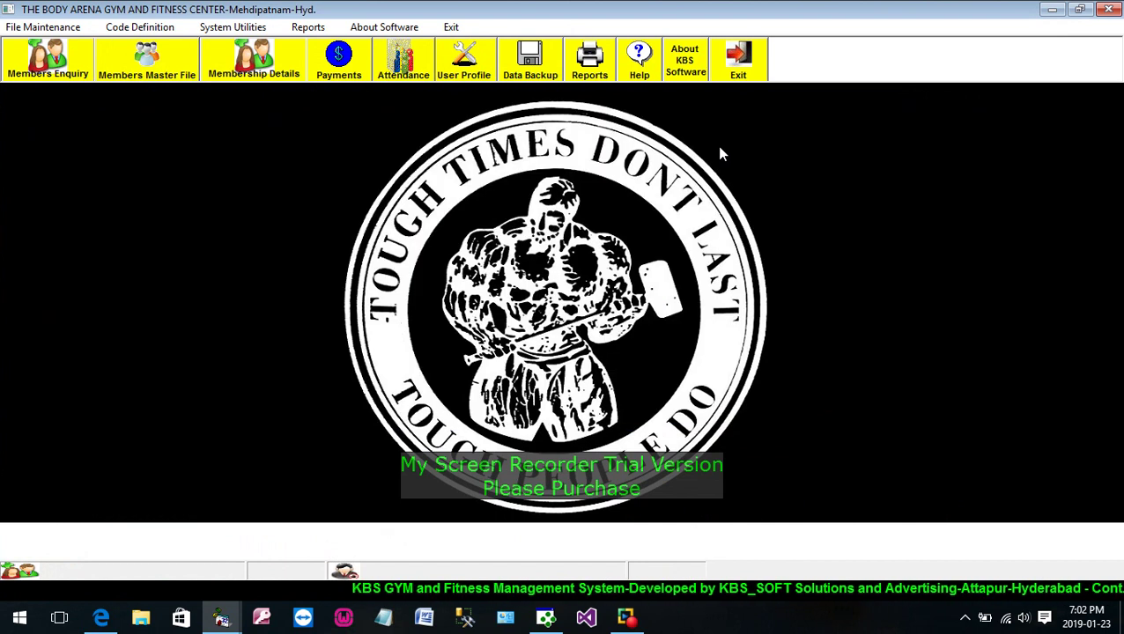
# Generate the Members Master Detailed Report in the gym application and look over its first page.
pyautogui.click(590, 59)
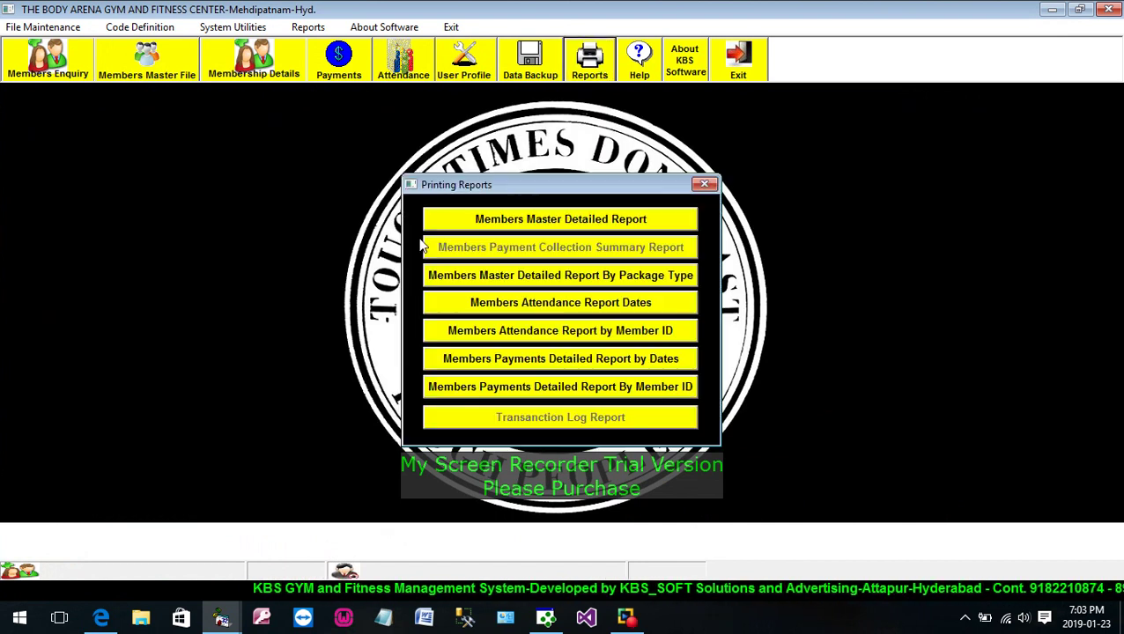
pyautogui.click(541, 220)
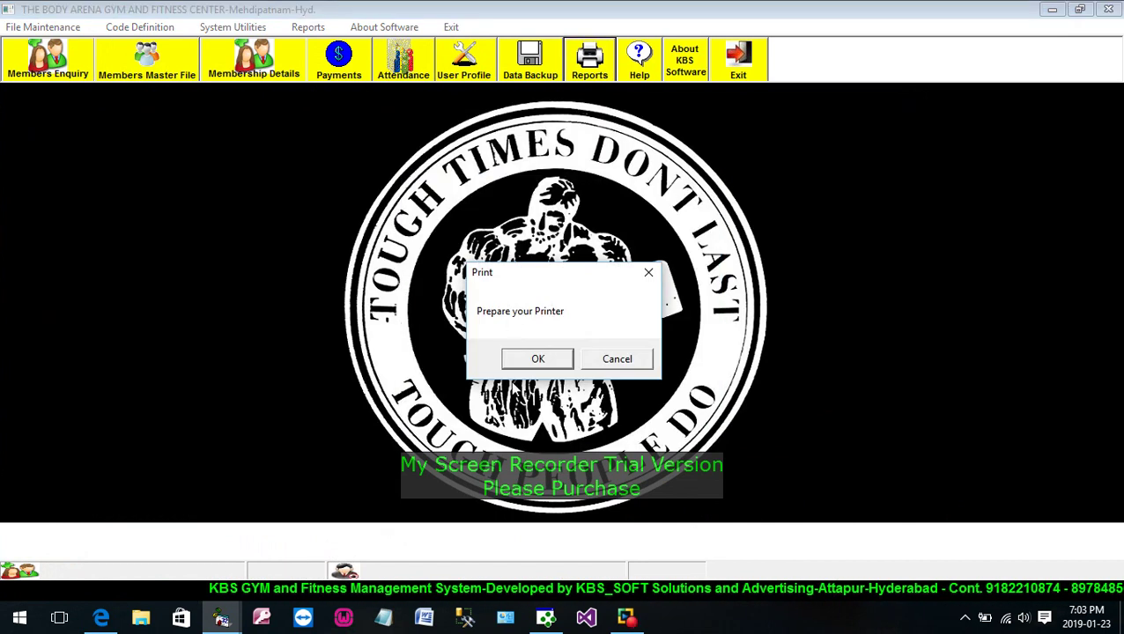
pyautogui.click(535, 358)
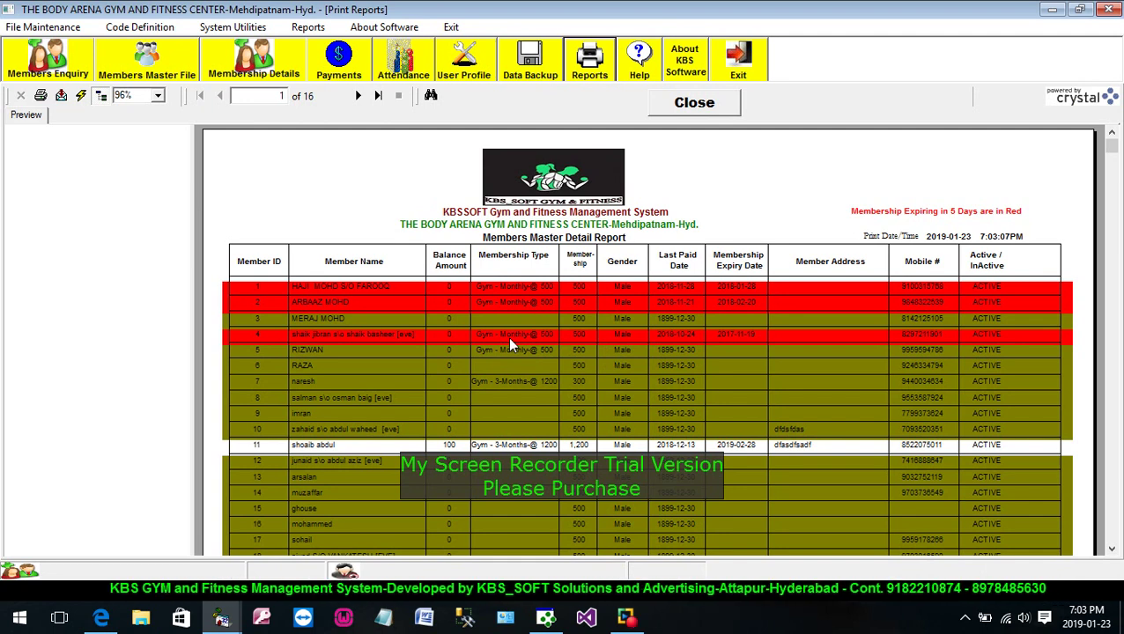
pyautogui.scroll(-5, 508, 342)
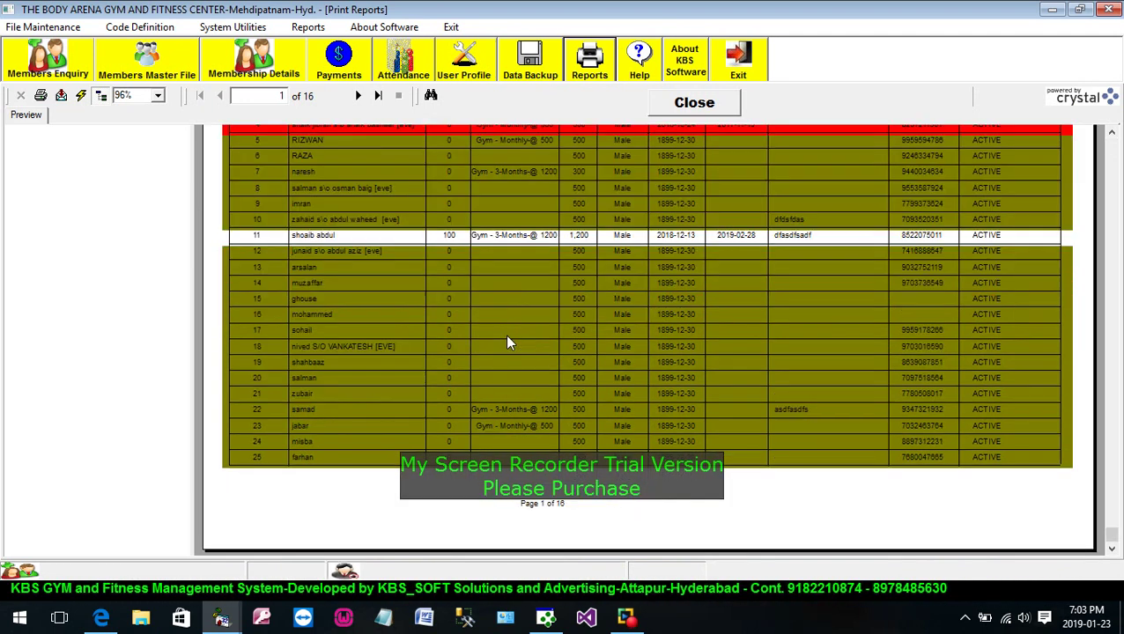
pyautogui.scroll(5, 507, 342)
pyautogui.scroll(-5, 508, 343)
pyautogui.scroll(3, 508, 343)
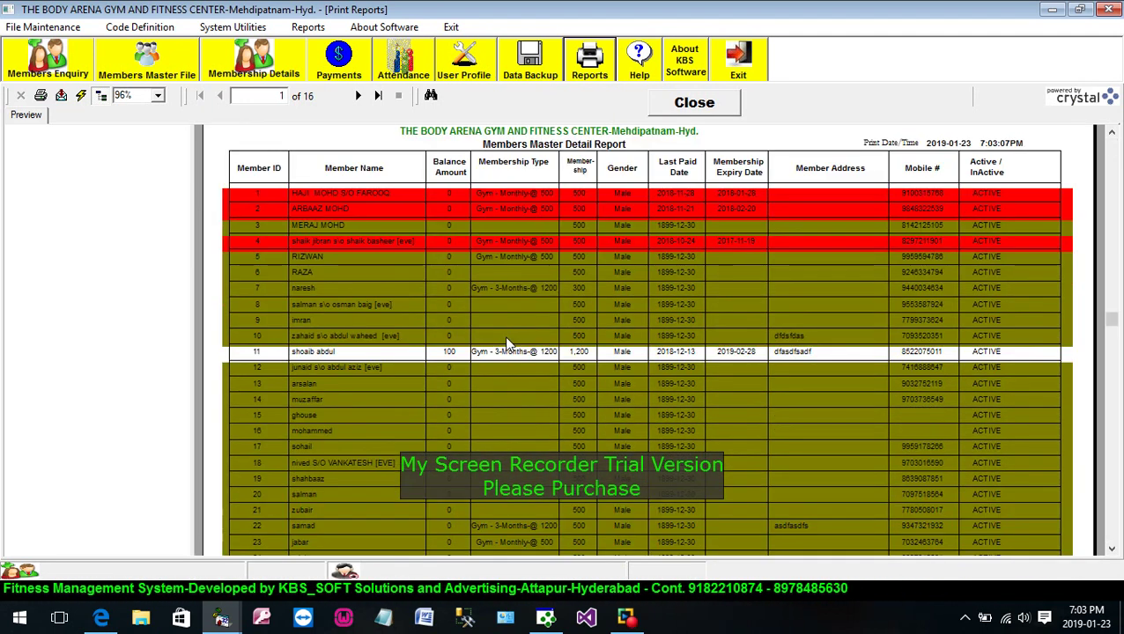
# Switch to Crystal Reports and expand the GYMMSYSSQL14 database's dbo schema to its tables, views, and stored procedures.
pyautogui.click(545, 616)
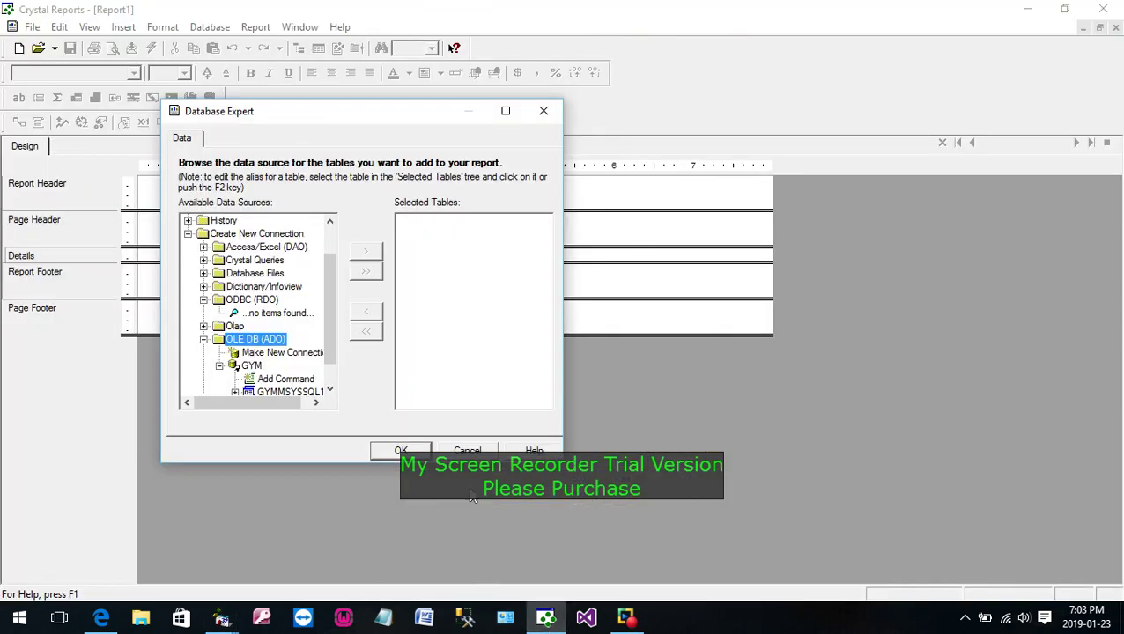
pyautogui.click(330, 389)
pyautogui.click(330, 389)
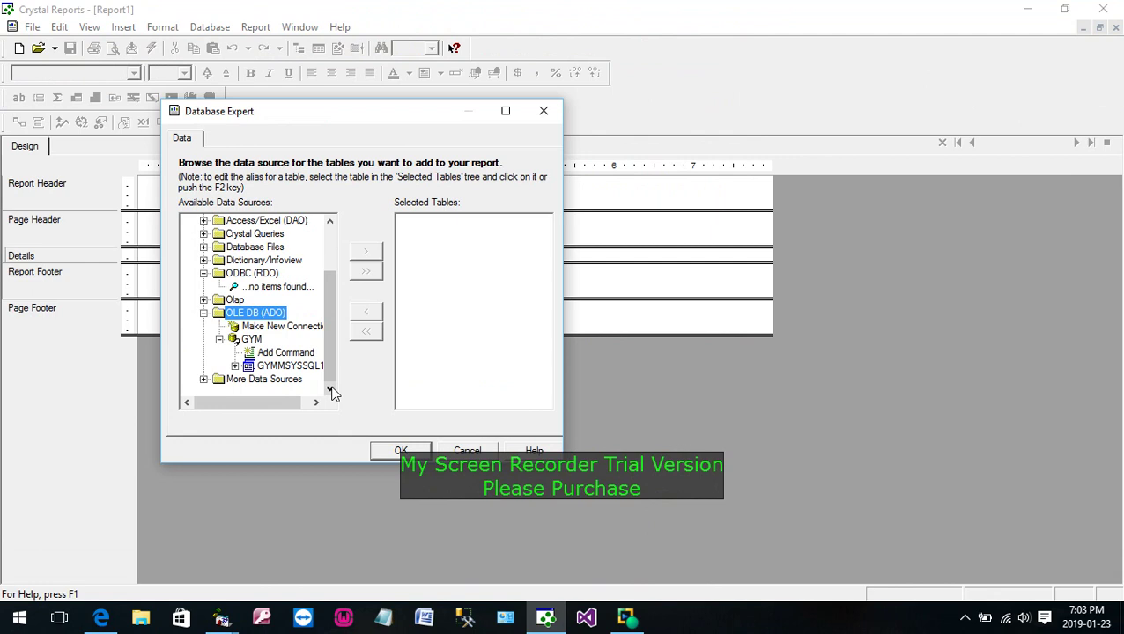
pyautogui.click(234, 365)
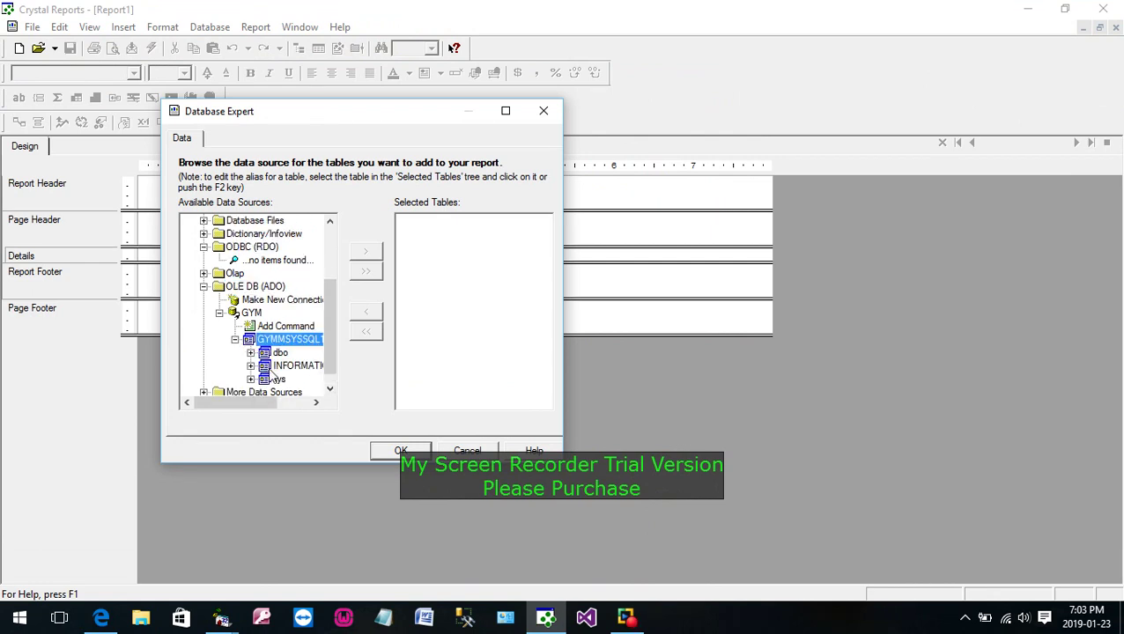
pyautogui.click(316, 403)
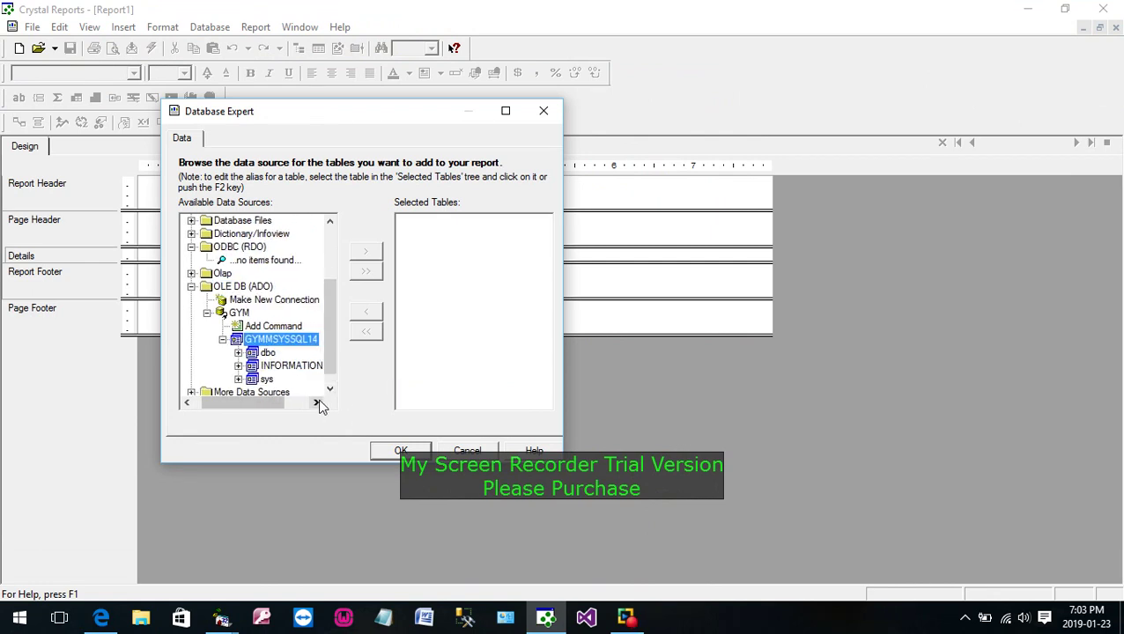
pyautogui.click(329, 388)
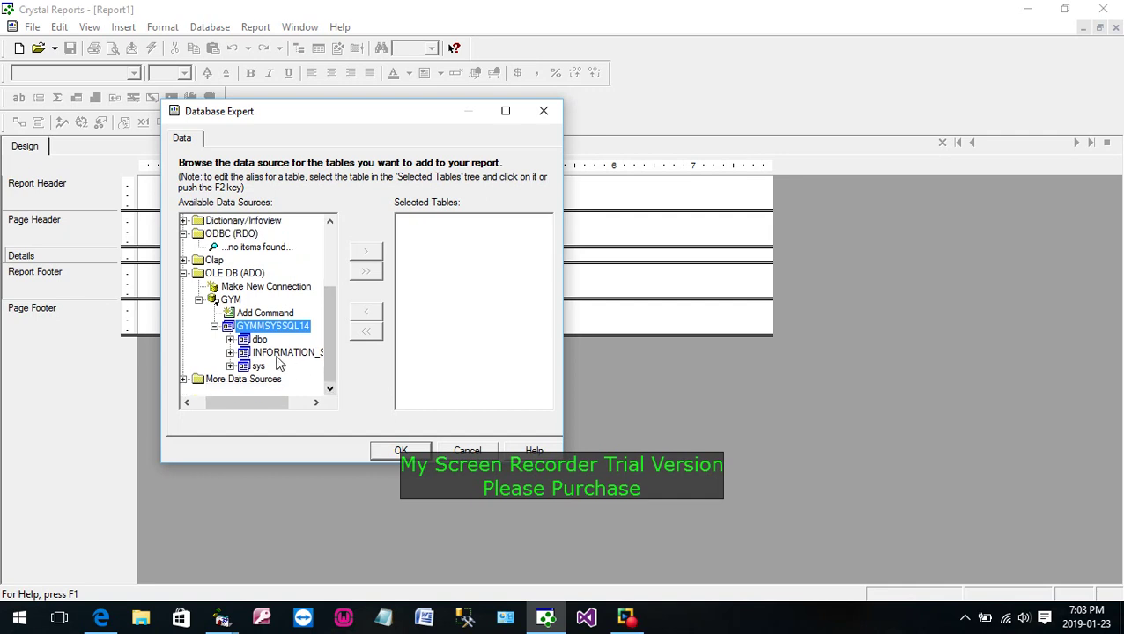
pyautogui.click(229, 341)
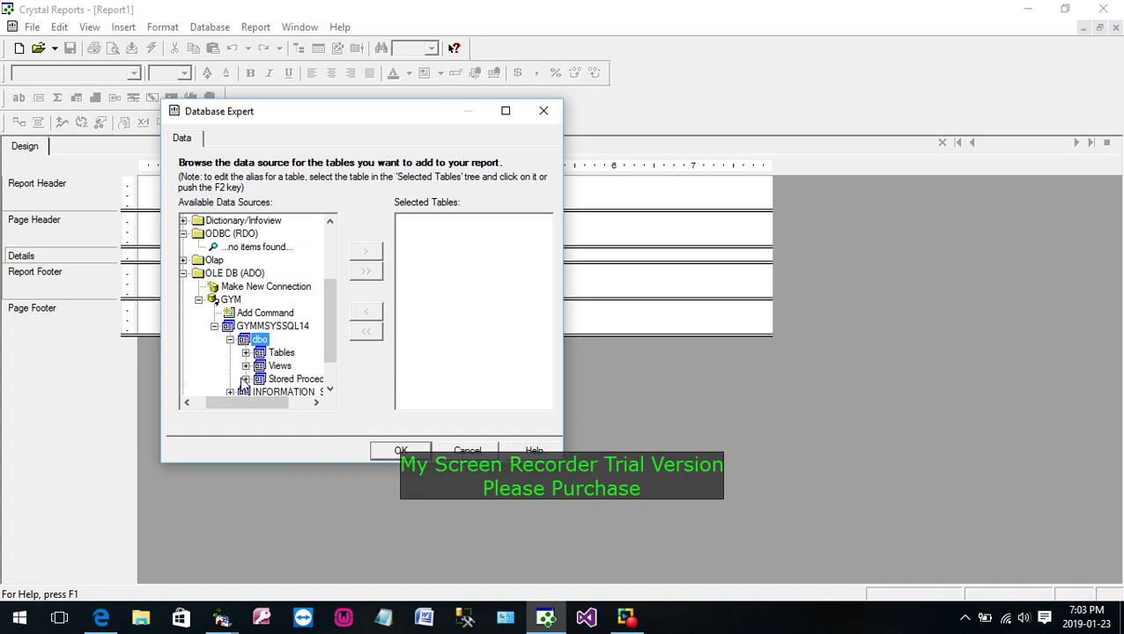
pyautogui.click(330, 388)
pyautogui.click(330, 388)
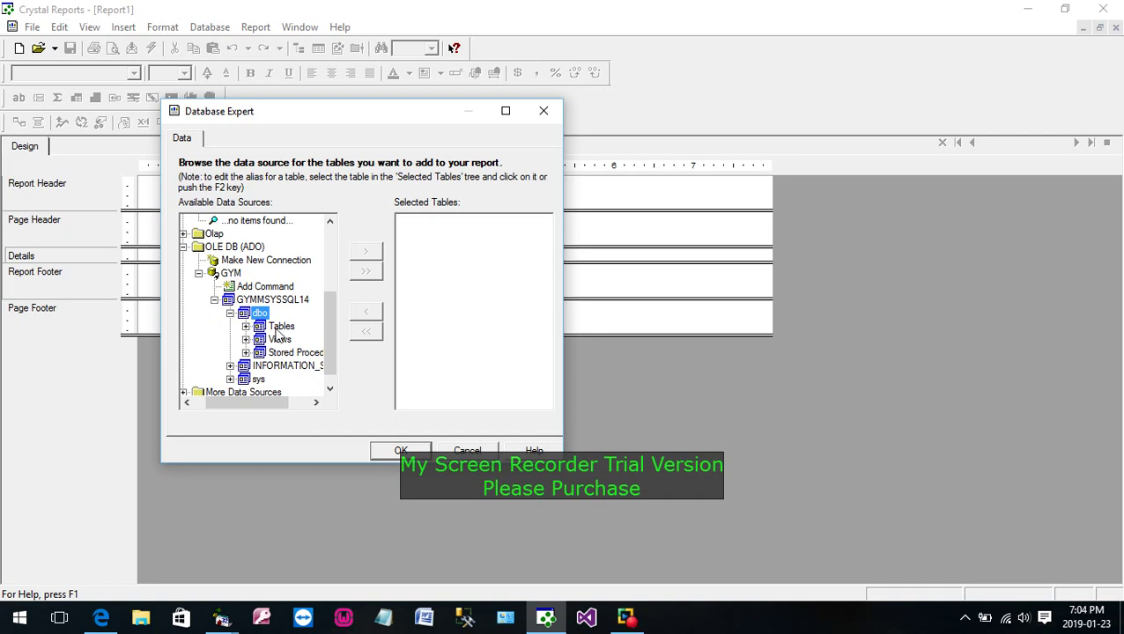
pyautogui.click(626, 617)
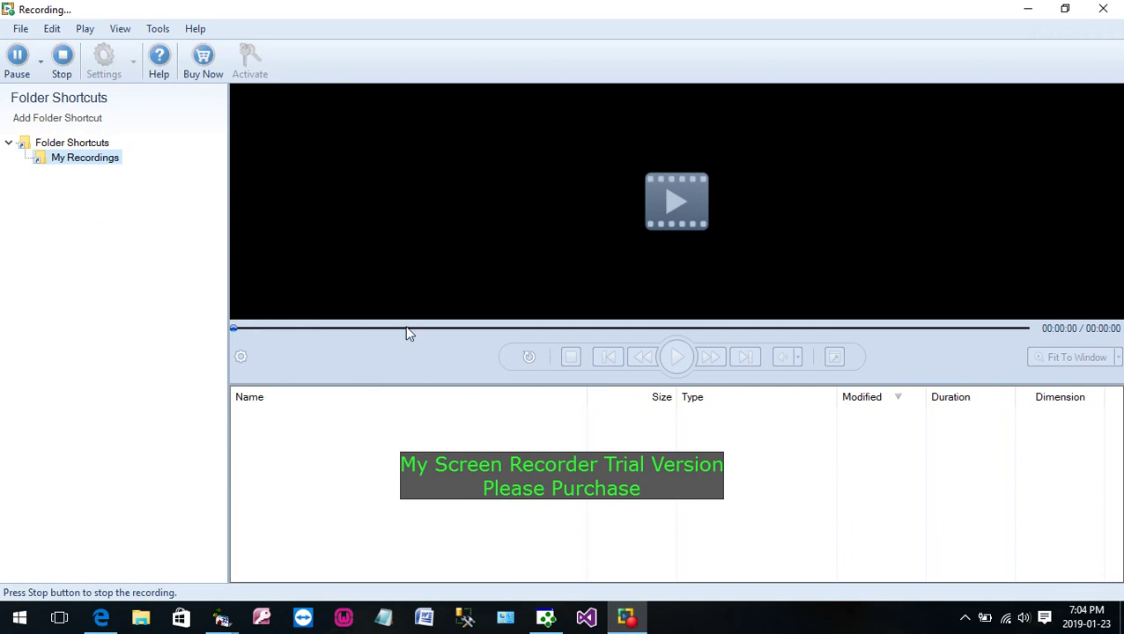
pyautogui.click(20, 63)
pyautogui.click(21, 64)
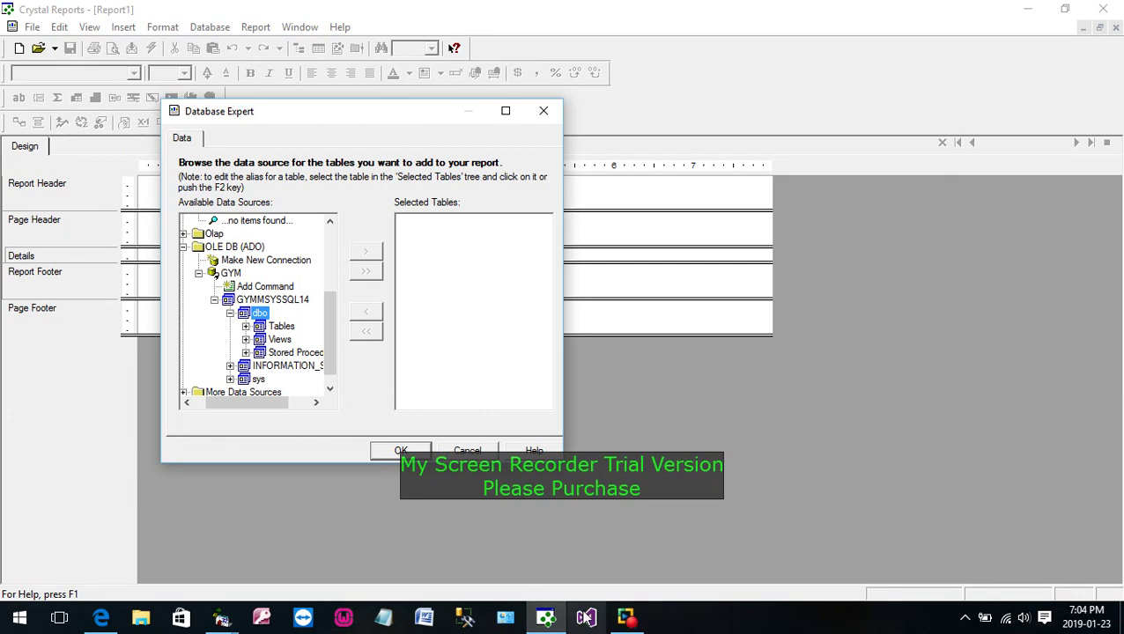
pyautogui.click(625, 619)
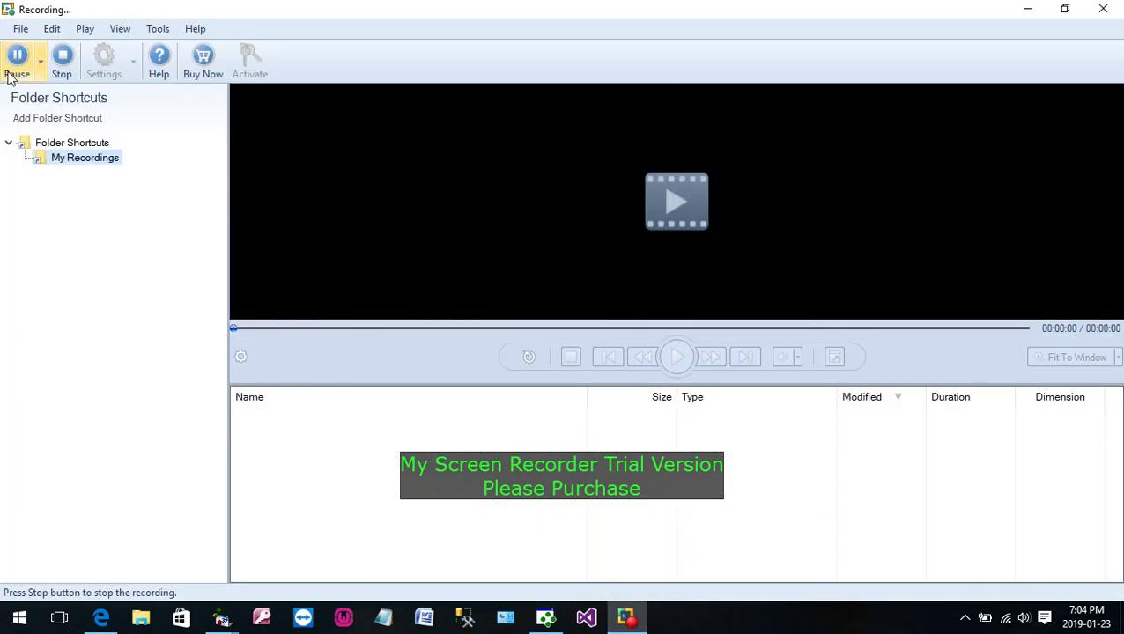
pyautogui.click(16, 64)
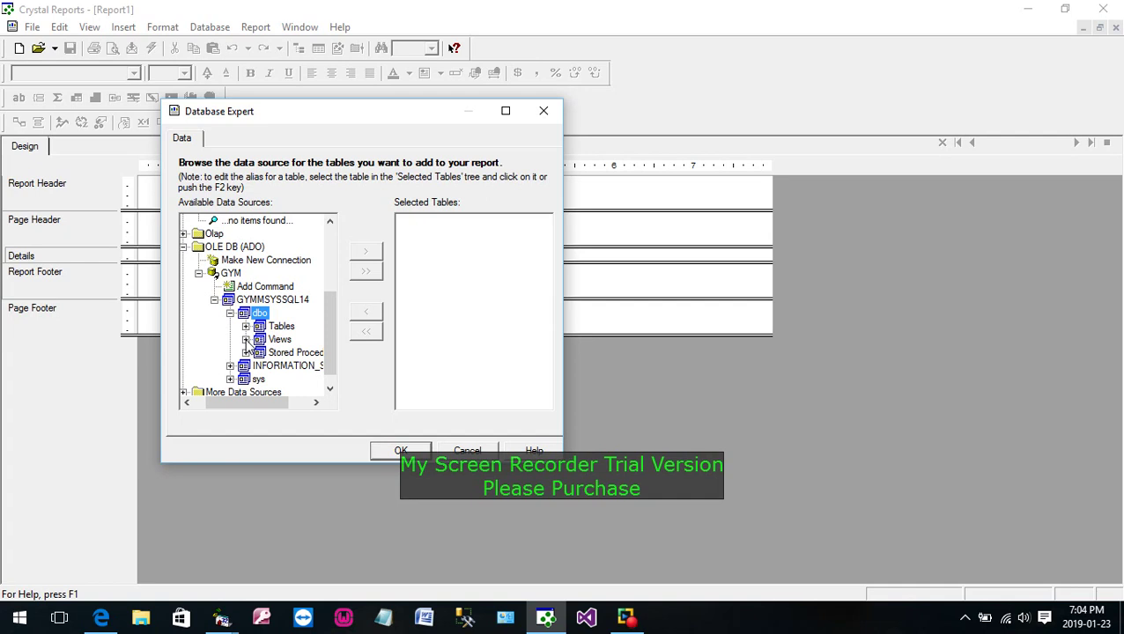
# Add the VwCustMast view from the dbo schema to the report's selected tables.
pyautogui.click(246, 339)
pyautogui.click(302, 401)
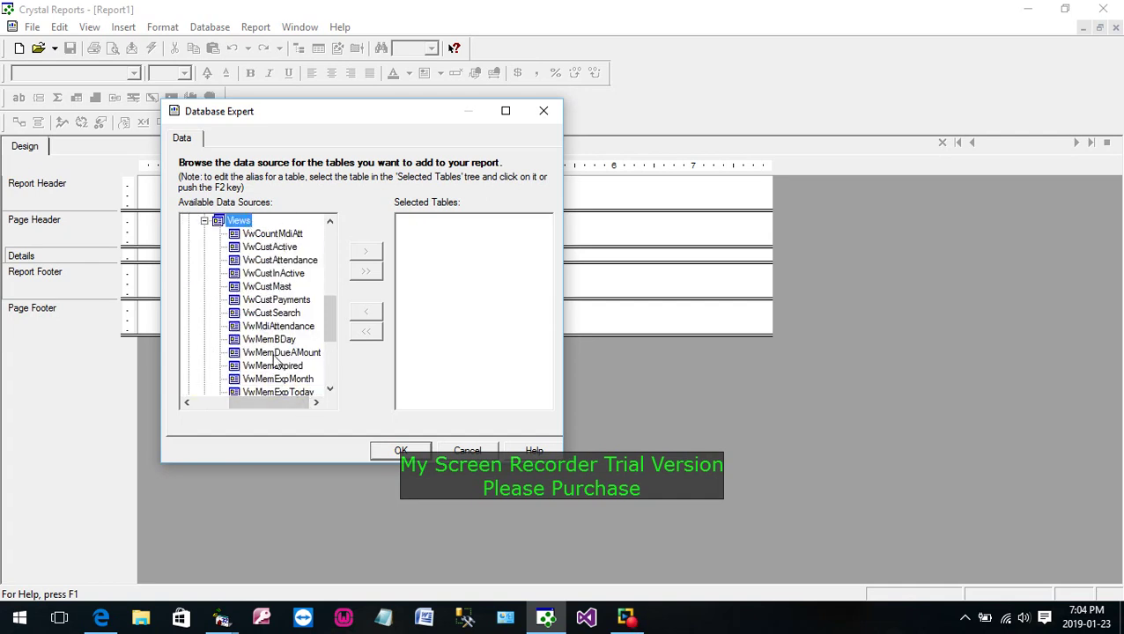
pyautogui.click(260, 287)
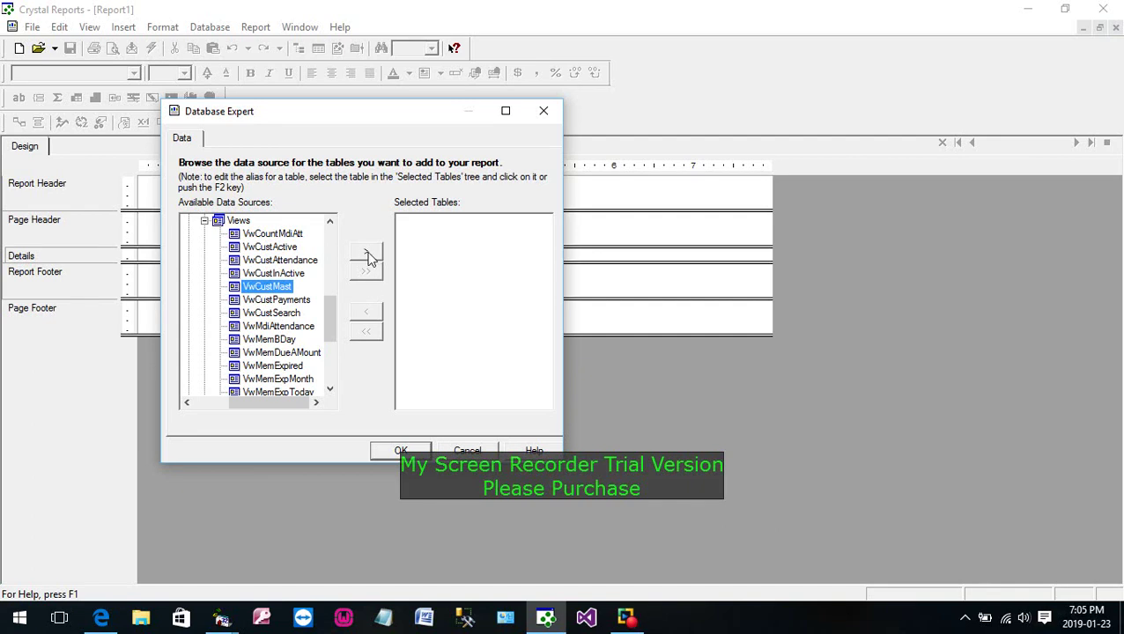
pyautogui.click(366, 254)
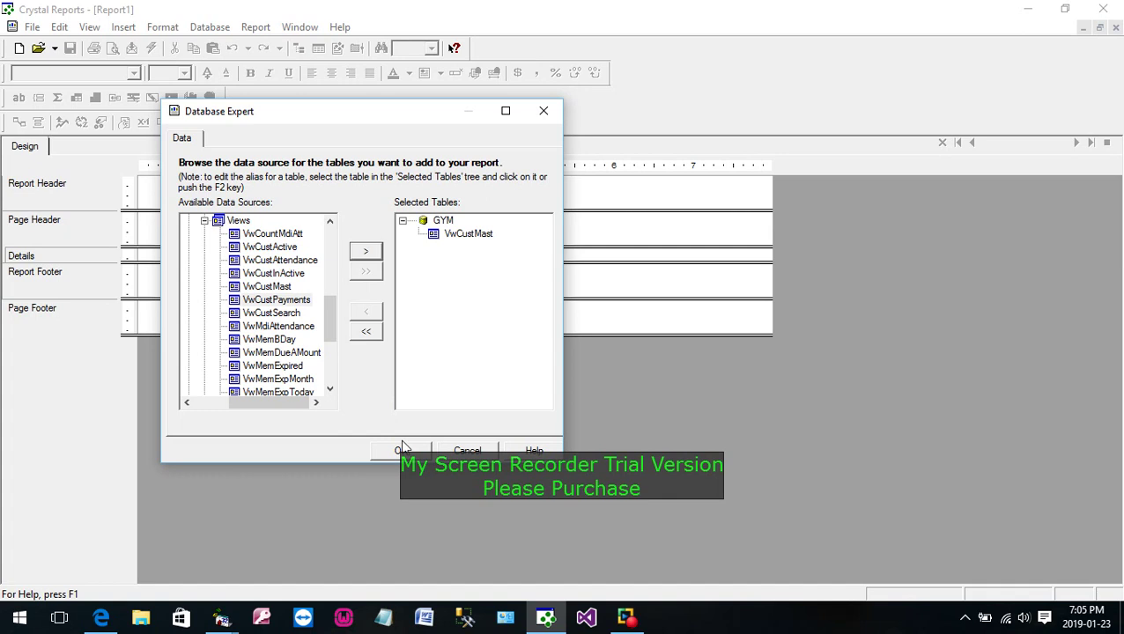
# Check the members report in the gym application, and add the VwCustPayments view to the selected tables in Crystal Reports.
pyautogui.moveTo(234, 623)
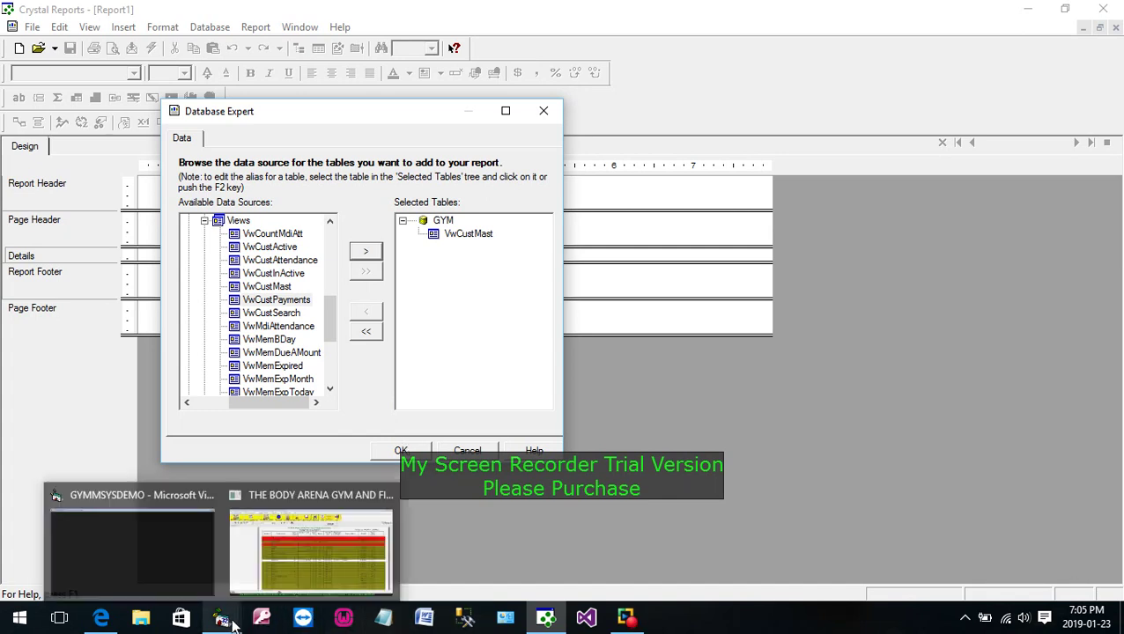
pyautogui.click(327, 574)
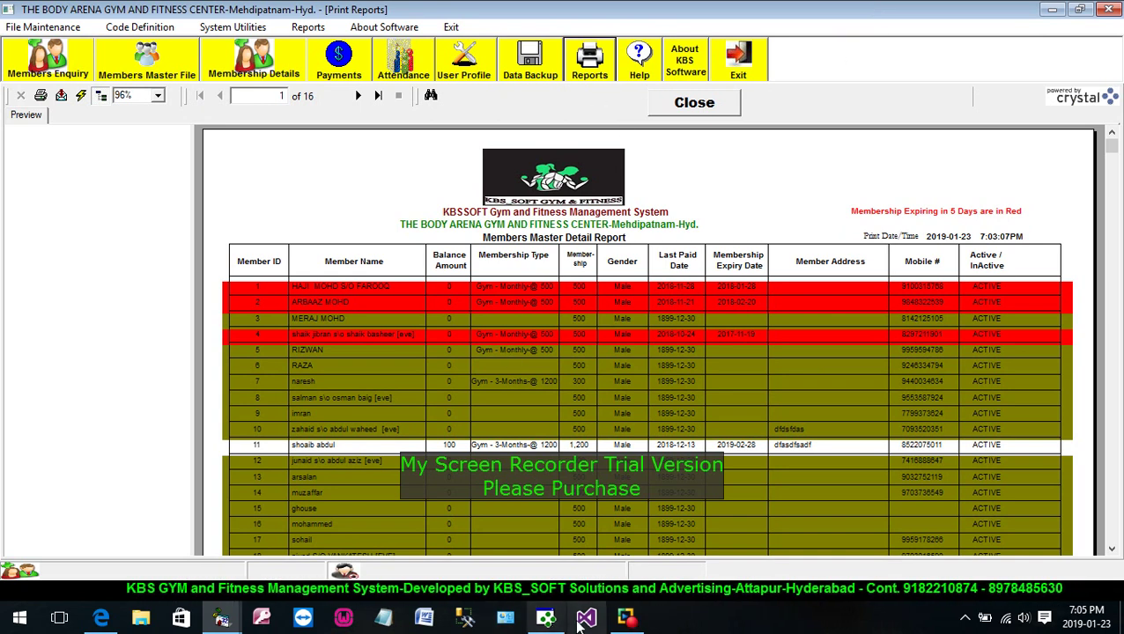
pyautogui.click(547, 620)
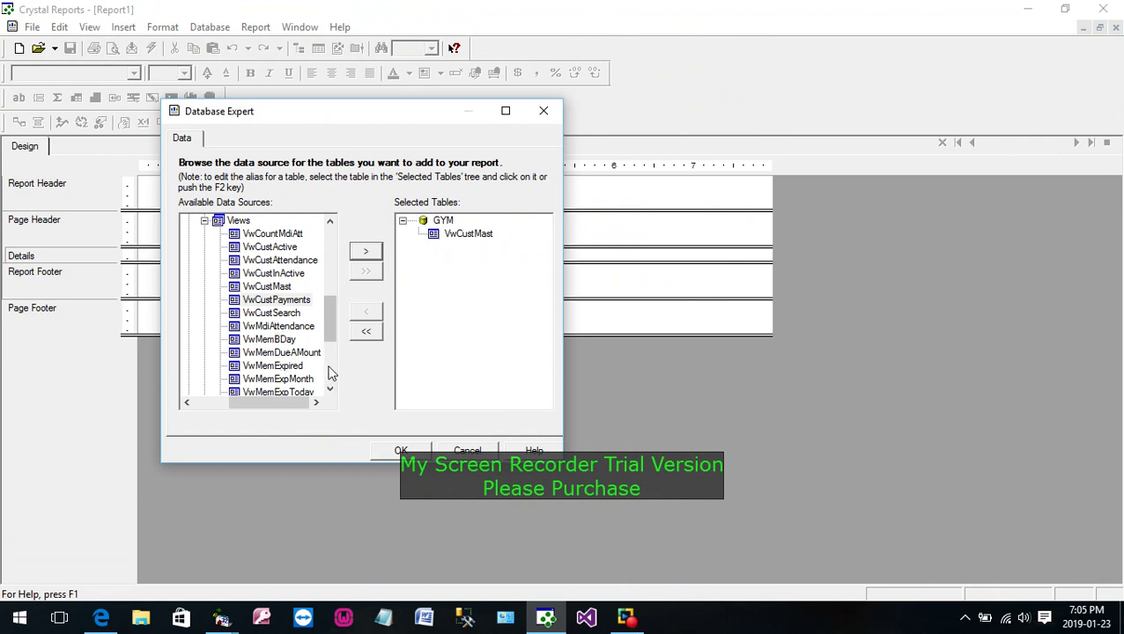
pyautogui.click(283, 300)
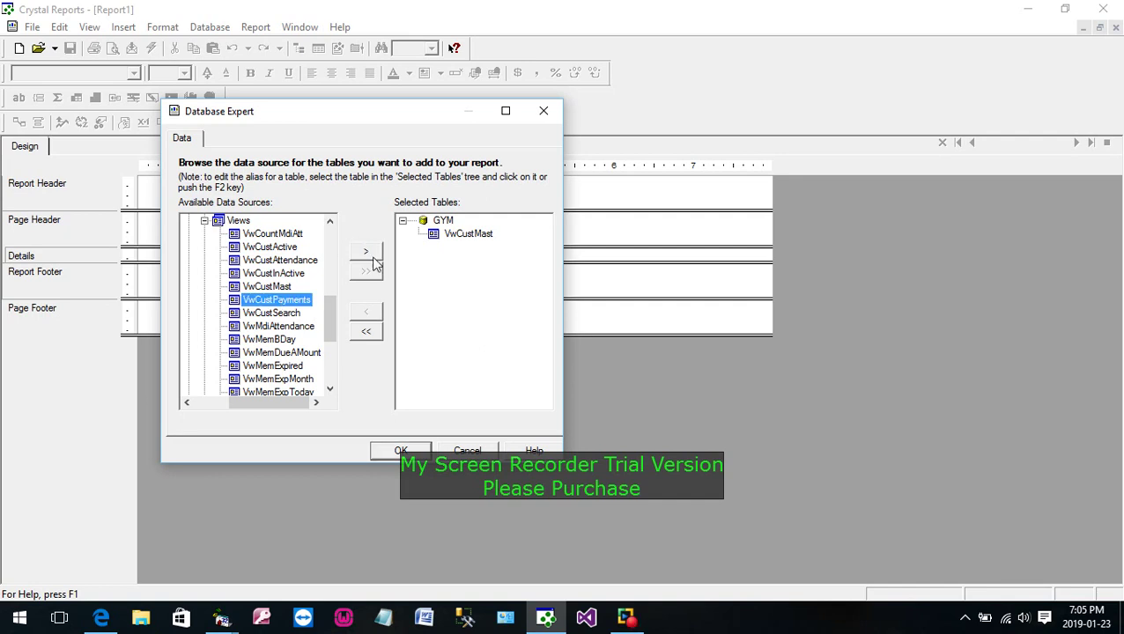
pyautogui.click(363, 255)
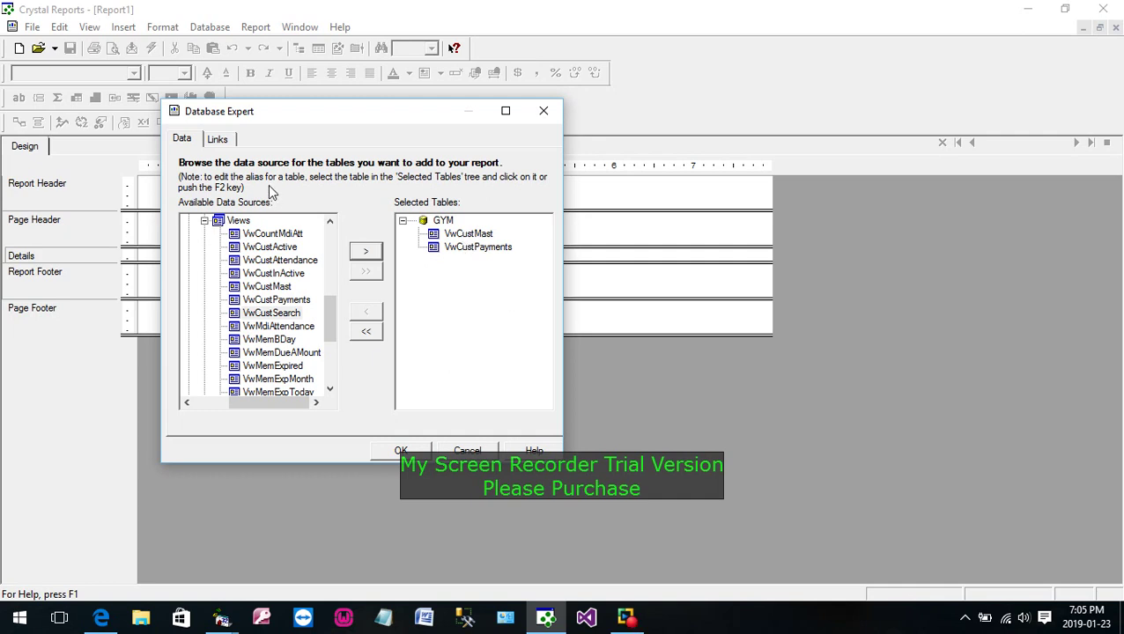
# Open the table links in a maximized Database Expert and clear all links between VwCustMast and VwCustPayments.
pyautogui.click(219, 140)
pyautogui.click(505, 112)
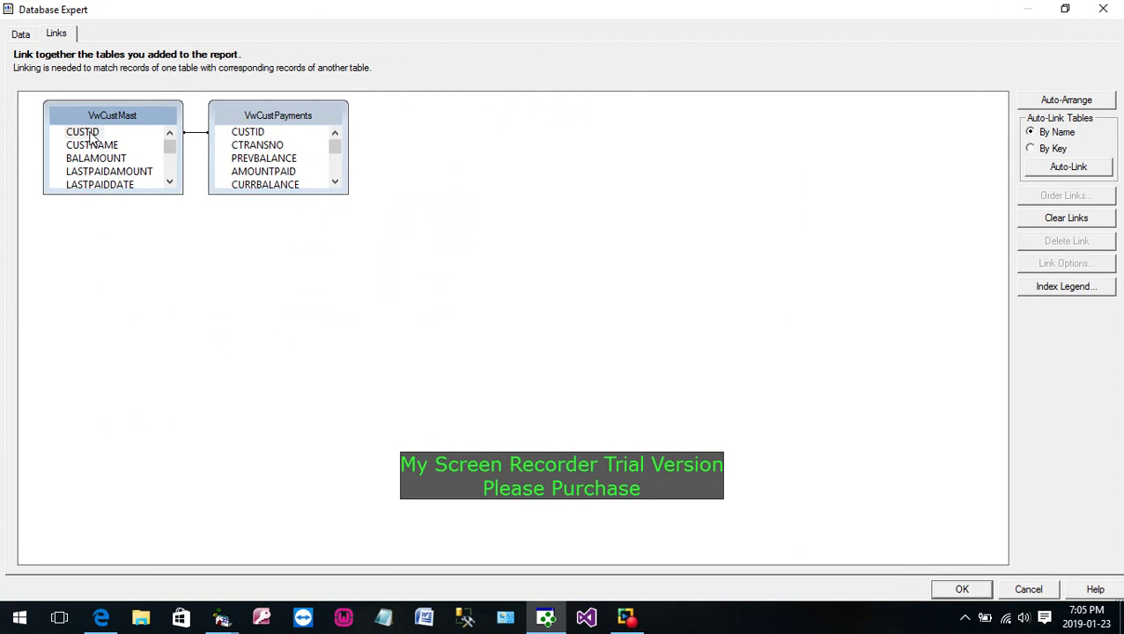
pyautogui.click(1087, 221)
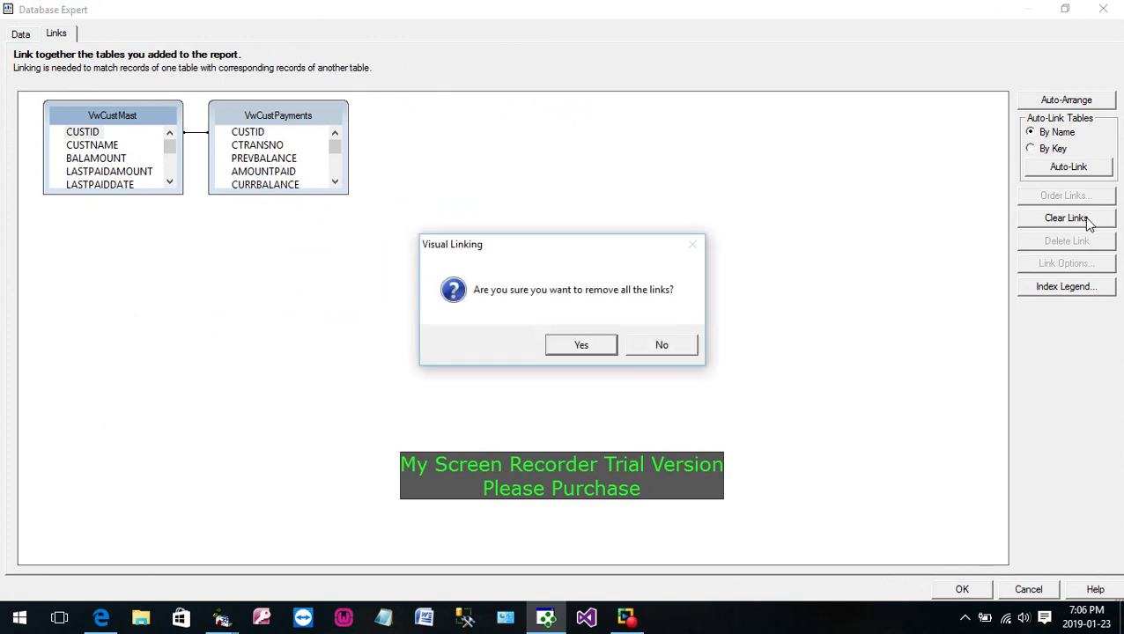
pyautogui.click(595, 349)
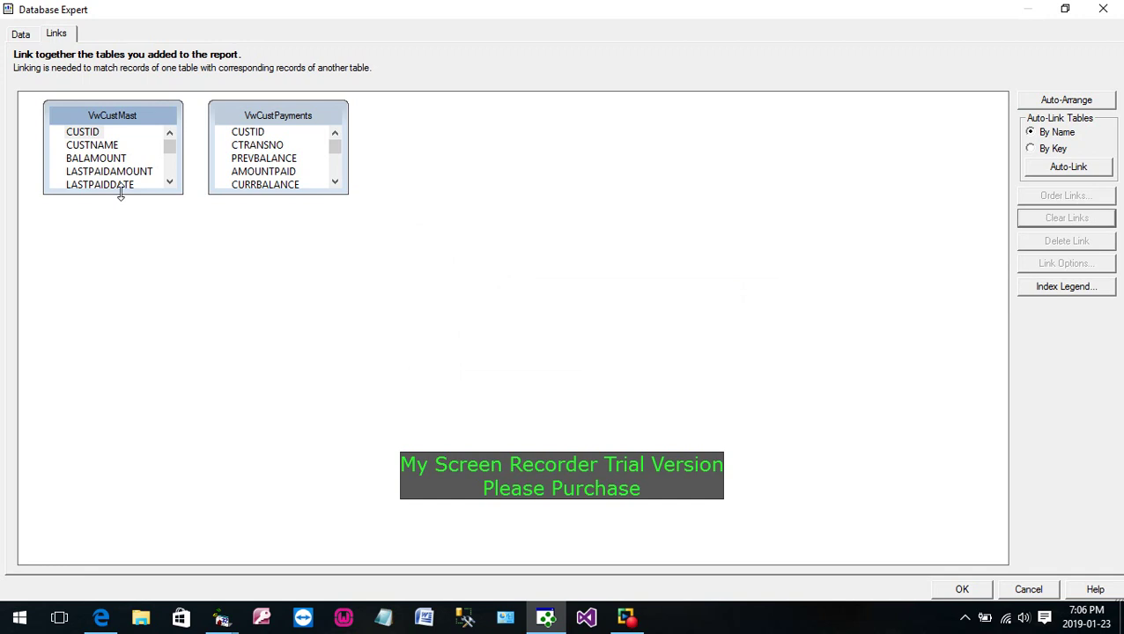
# Lengthen the VwCustMast and VwCustPayments table boxes until all their fields fit without scrolling.
pyautogui.moveTo(120, 195); pyautogui.dragTo(107, 324)
pyautogui.moveTo(283, 194); pyautogui.dragTo(282, 331)
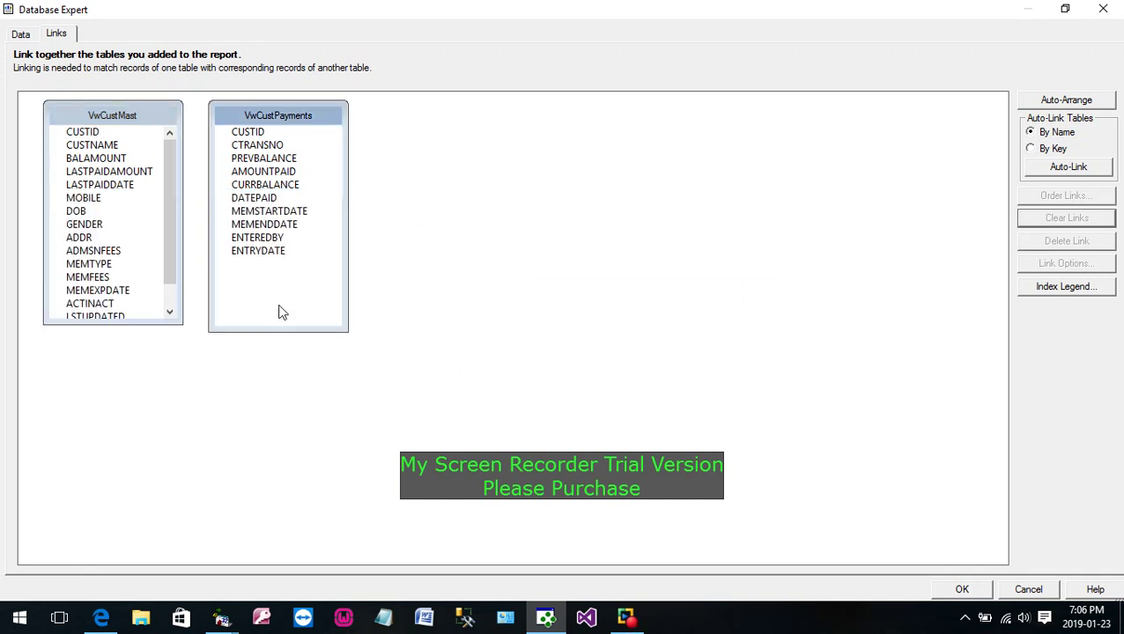
pyautogui.moveTo(108, 326); pyautogui.dragTo(132, 405)
pyautogui.moveTo(280, 332); pyautogui.dragTo(271, 401)
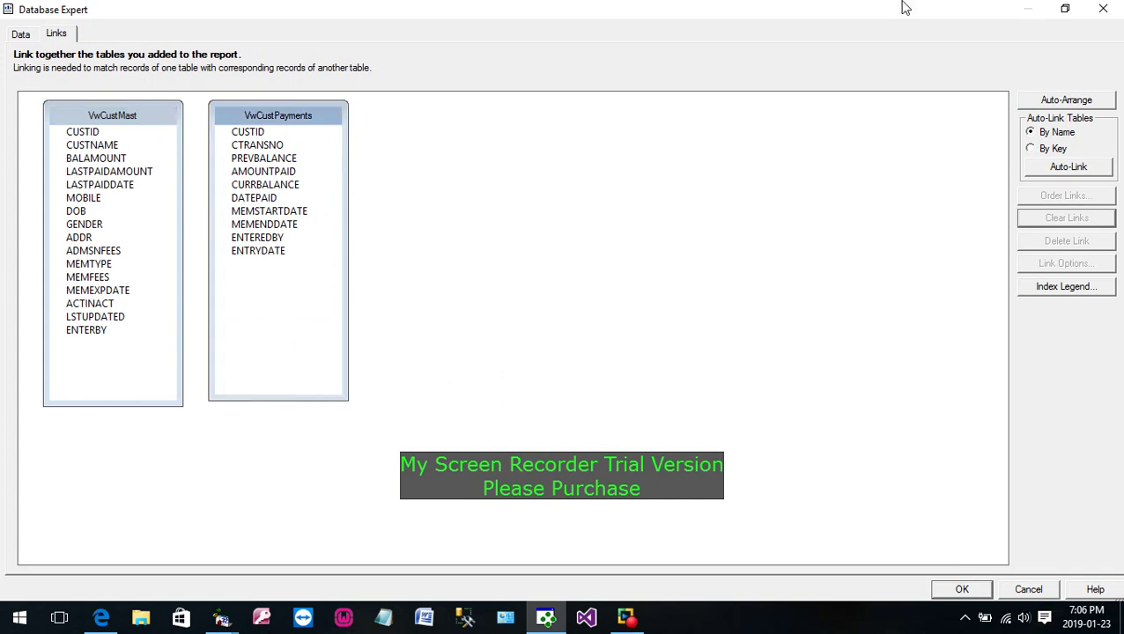
# Link CUSTID in VwCustMast to CUSTID in VwCustPayments and accept the Database Expert settings.
pyautogui.click(81, 133)
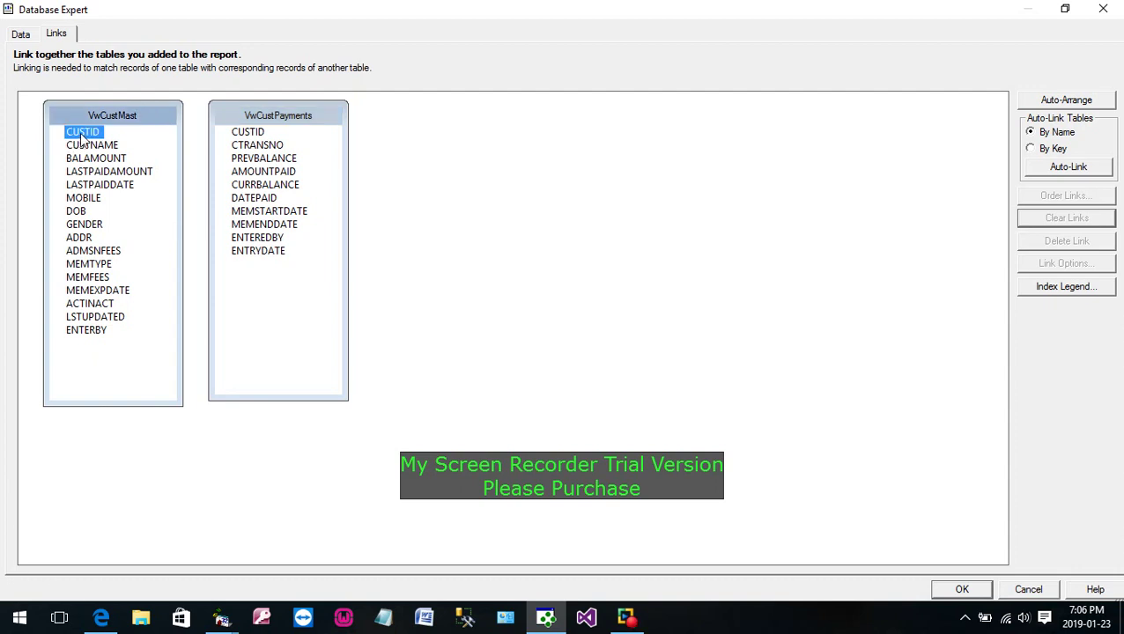
pyautogui.click(252, 132)
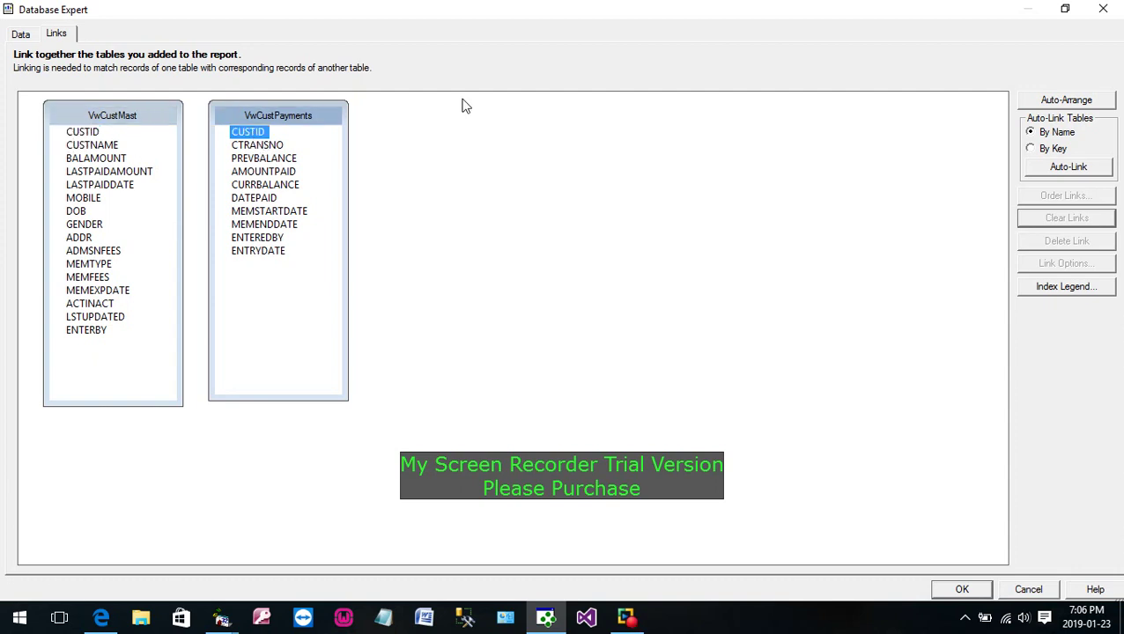
pyautogui.click(84, 135)
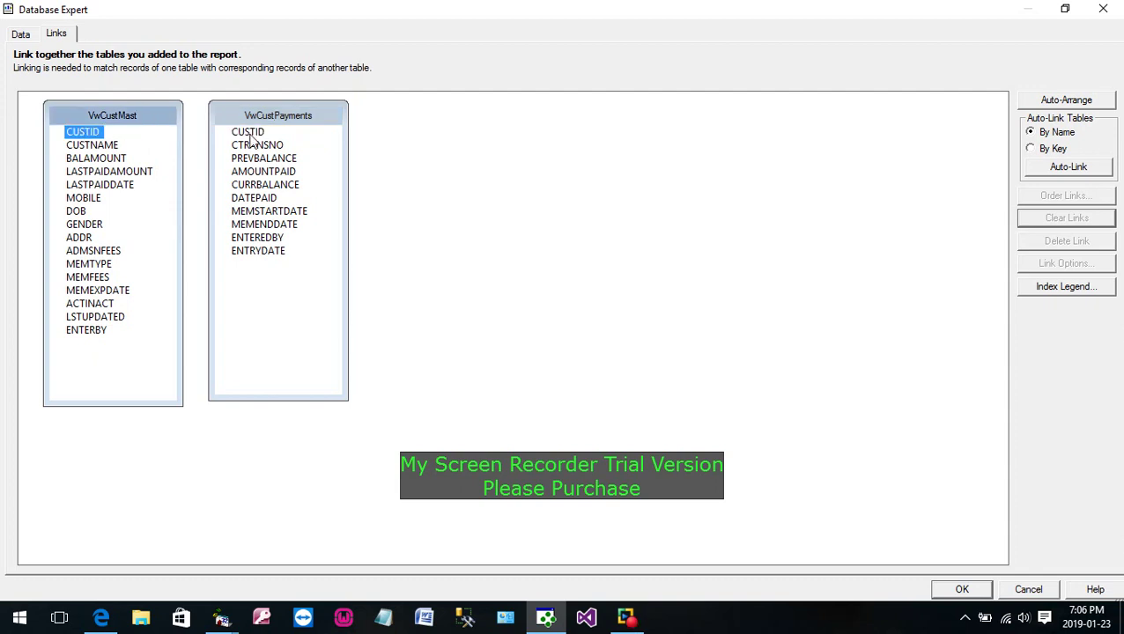
pyautogui.moveTo(92, 134); pyautogui.dragTo(243, 140)
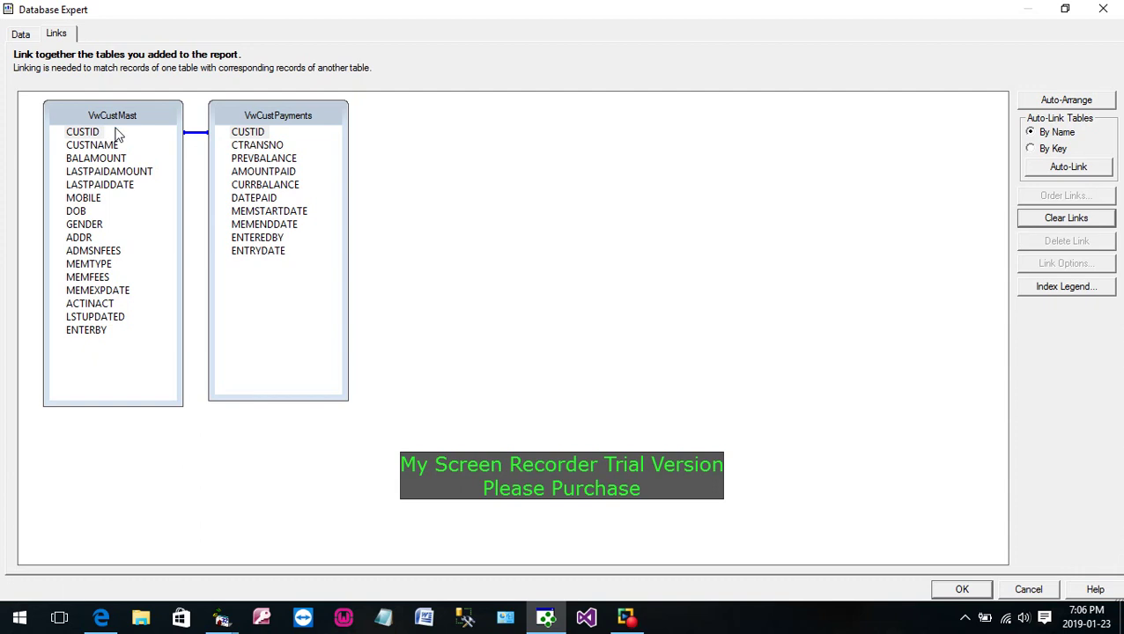
pyautogui.click(961, 590)
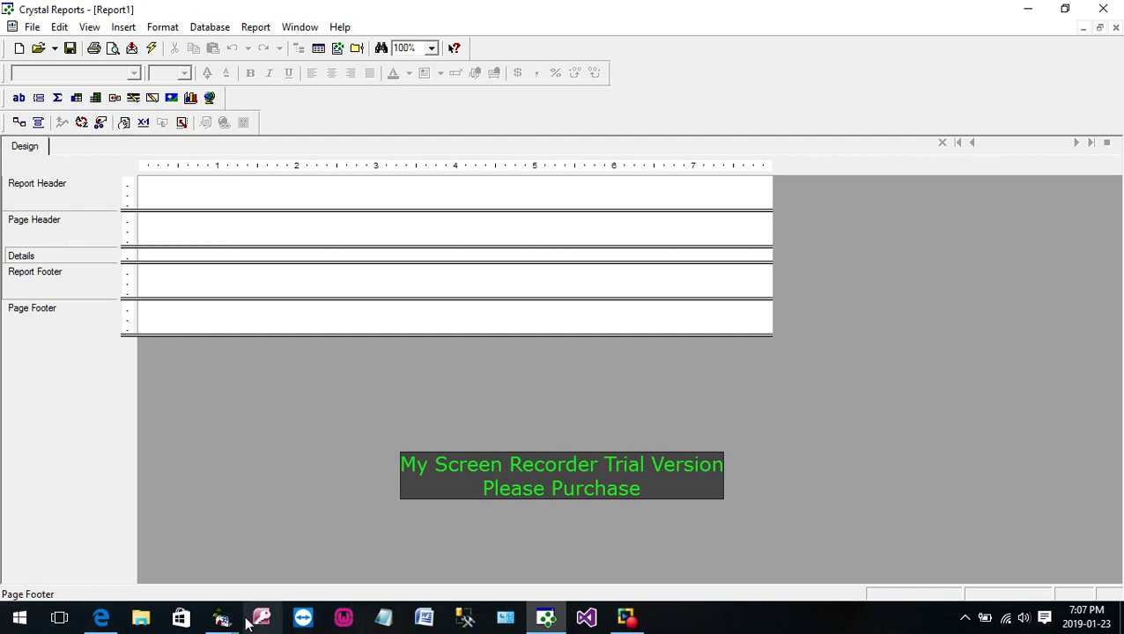
# Switch to the gym management application and examine the header and columns of the Members Master Detail Report.
pyautogui.moveTo(226, 621)
pyautogui.click(313, 581)
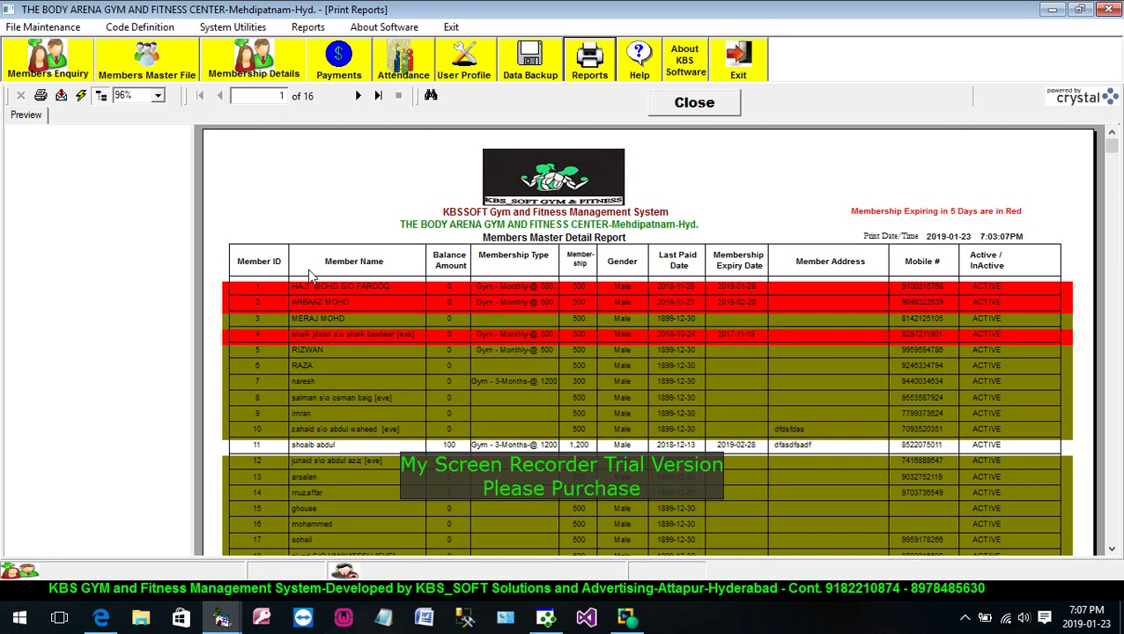
# Examine page 2 of the Members Master Detail Report from its header down to the page footer.
pyautogui.click(358, 96)
pyautogui.scroll(-3, 415, 305)
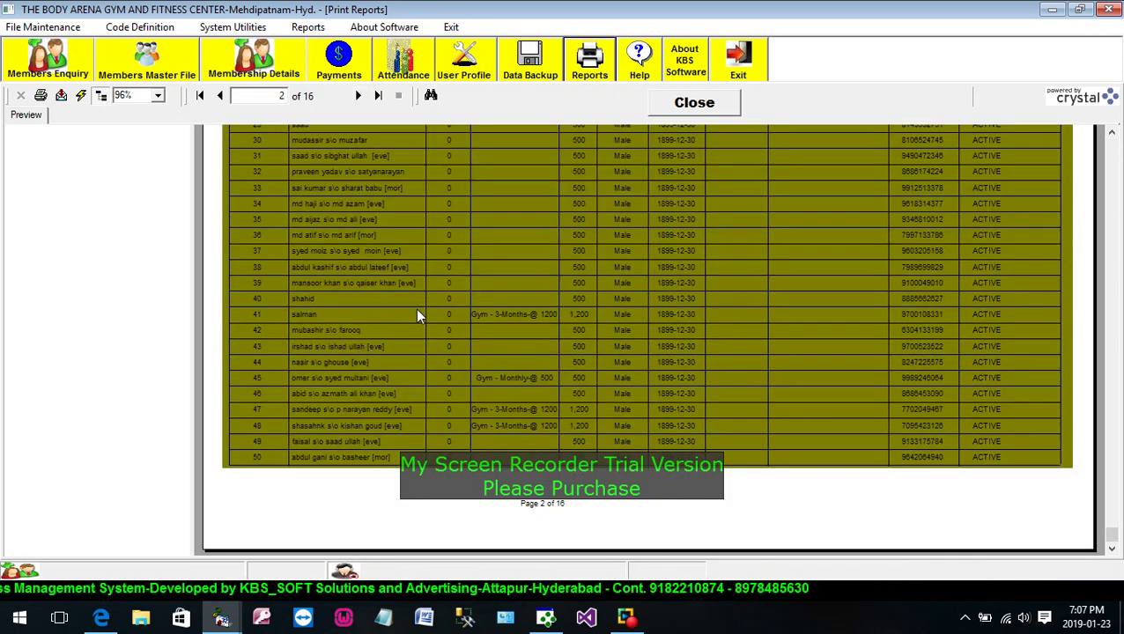
pyautogui.scroll(3, 545, 504)
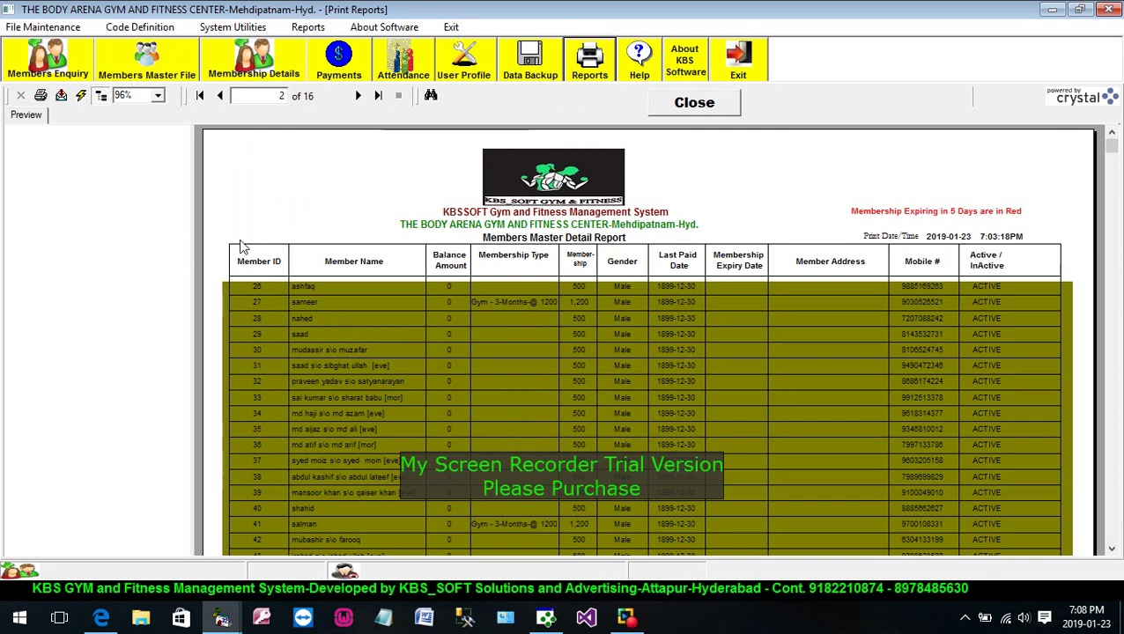
# Switch to Crystal Reports and check the selected tables in the Database Expert without changing them.
pyautogui.click(545, 617)
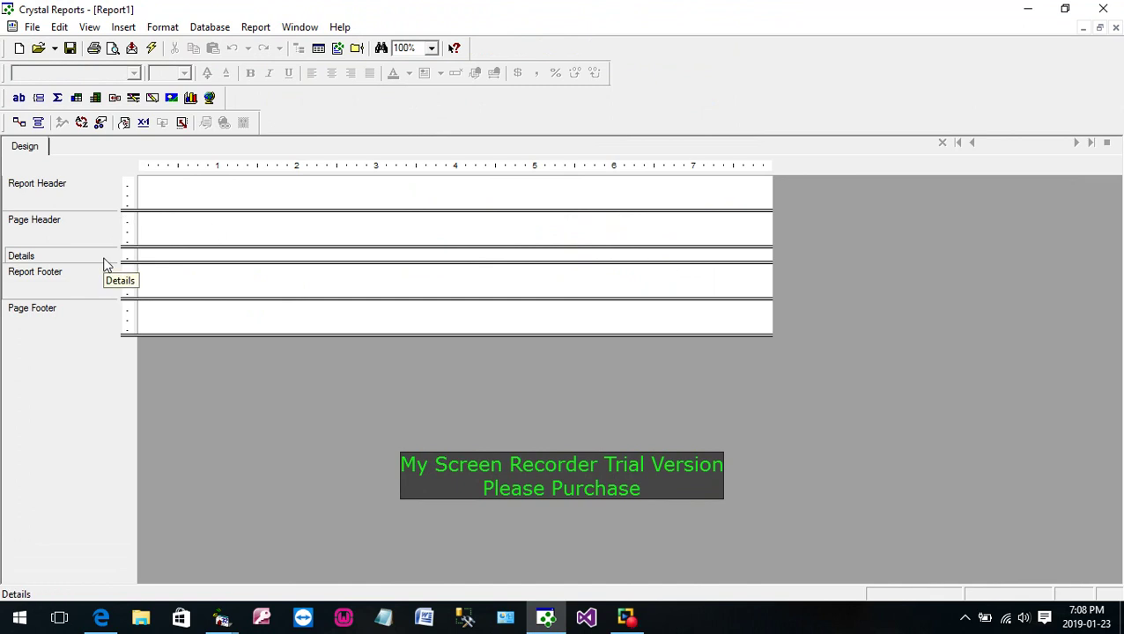
pyautogui.click(220, 27)
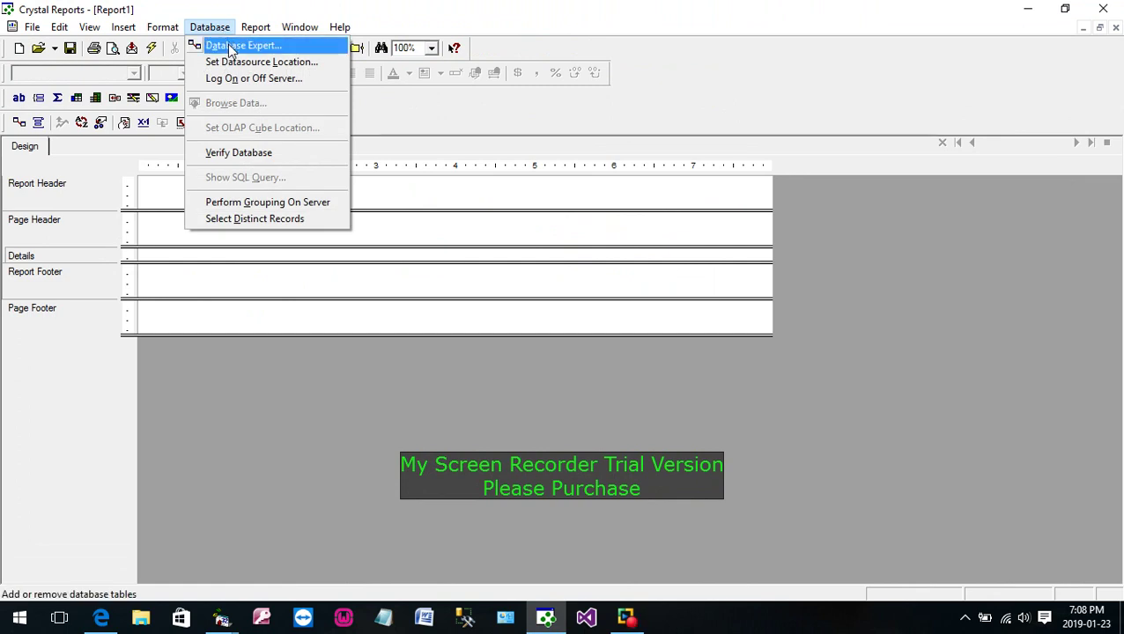
pyautogui.click(231, 48)
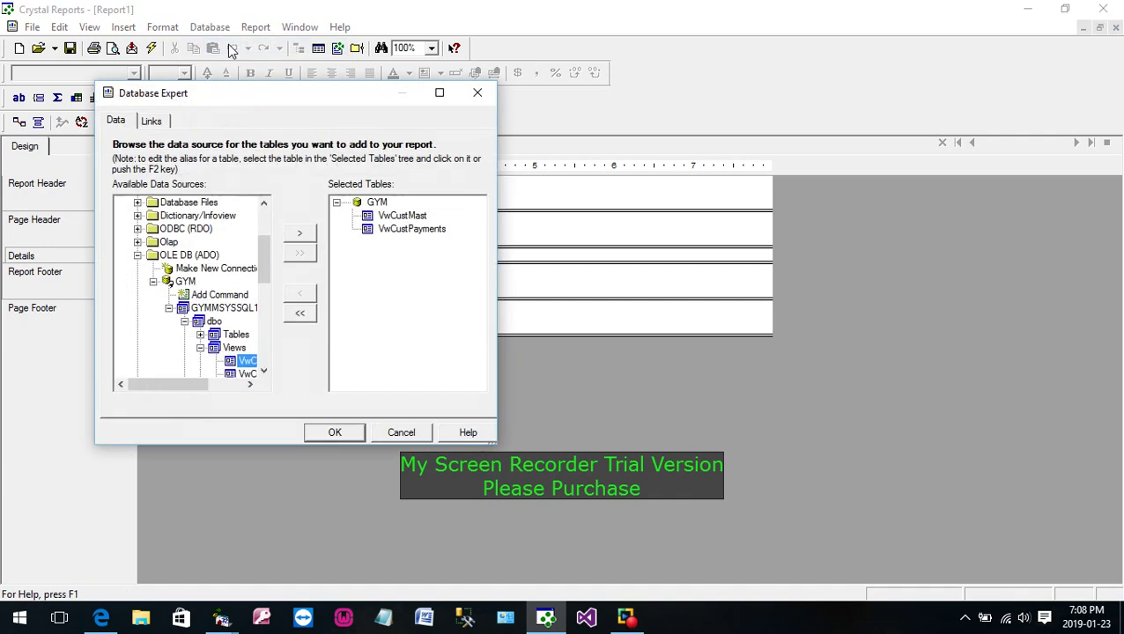
pyautogui.click(400, 434)
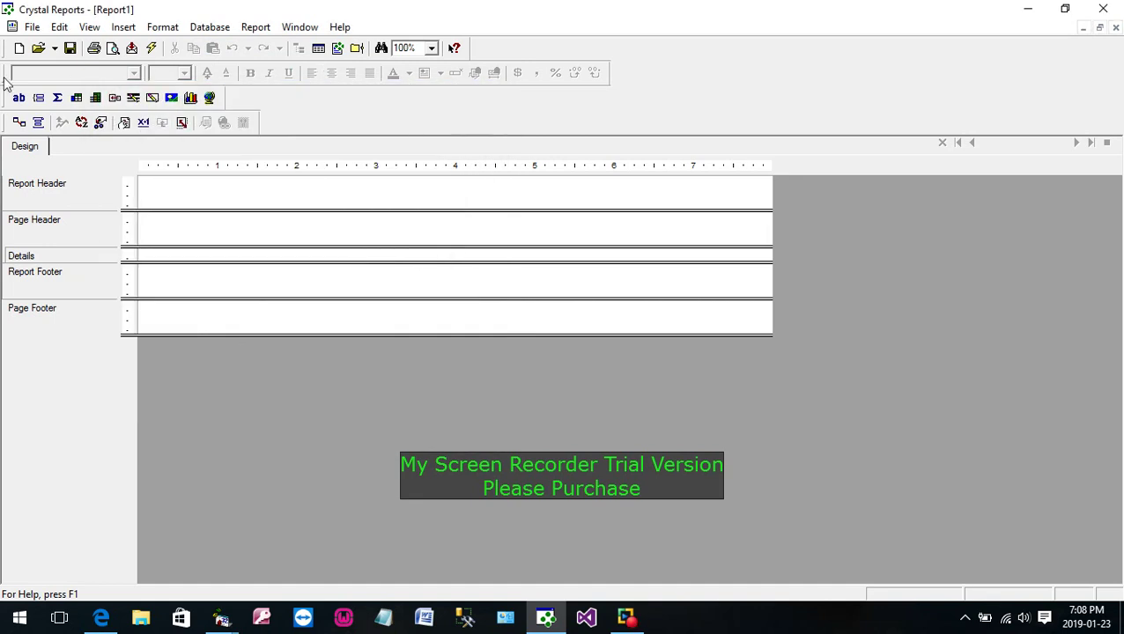
# Insert a text object in the Report Header section and widen it both ways to about 6.0 in.
pyautogui.click(123, 28)
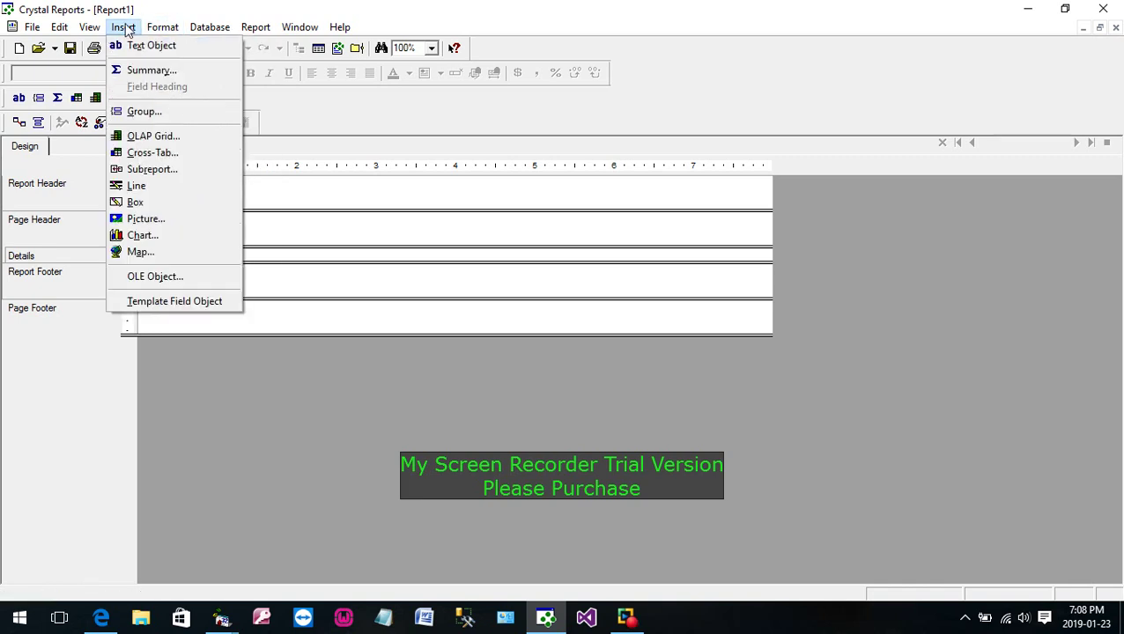
pyautogui.moveTo(222, 31)
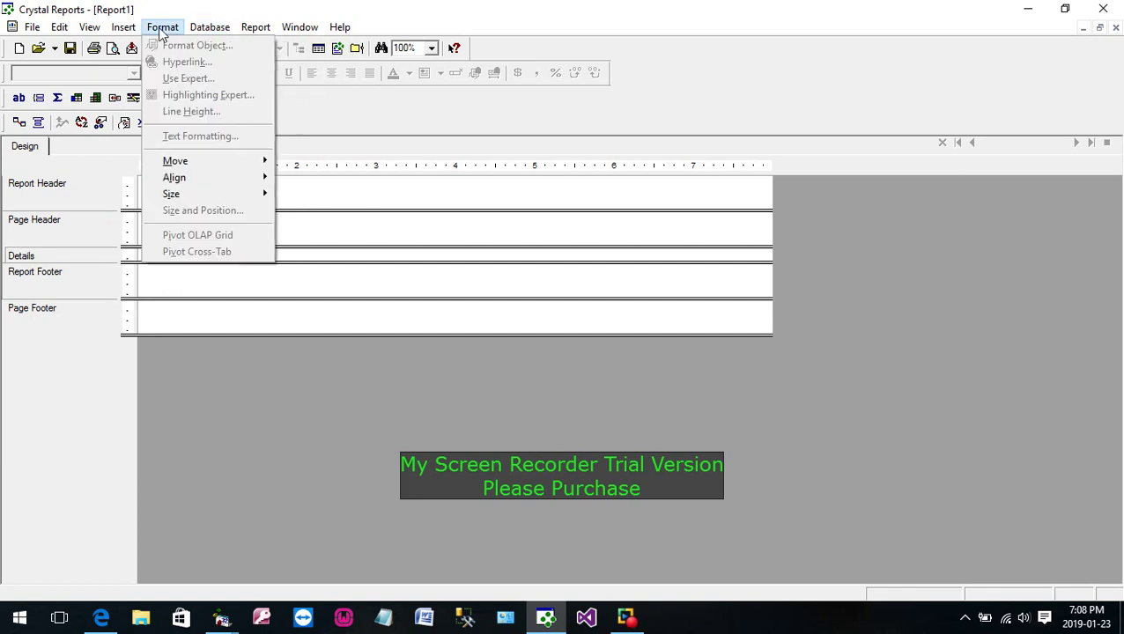
pyautogui.moveTo(121, 28)
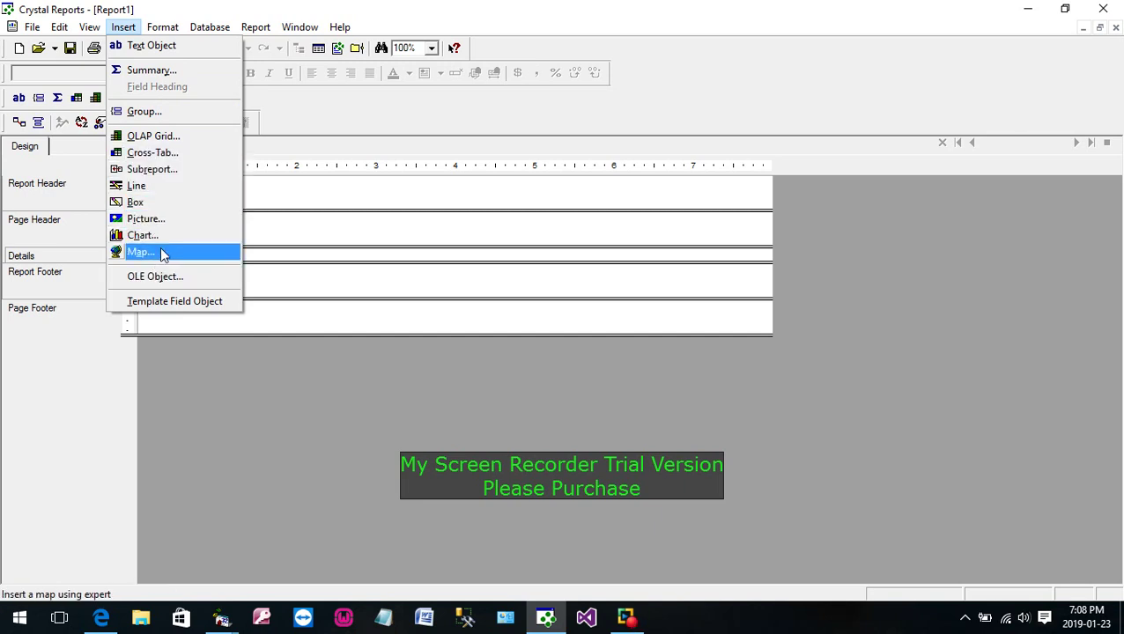
pyautogui.click(142, 51)
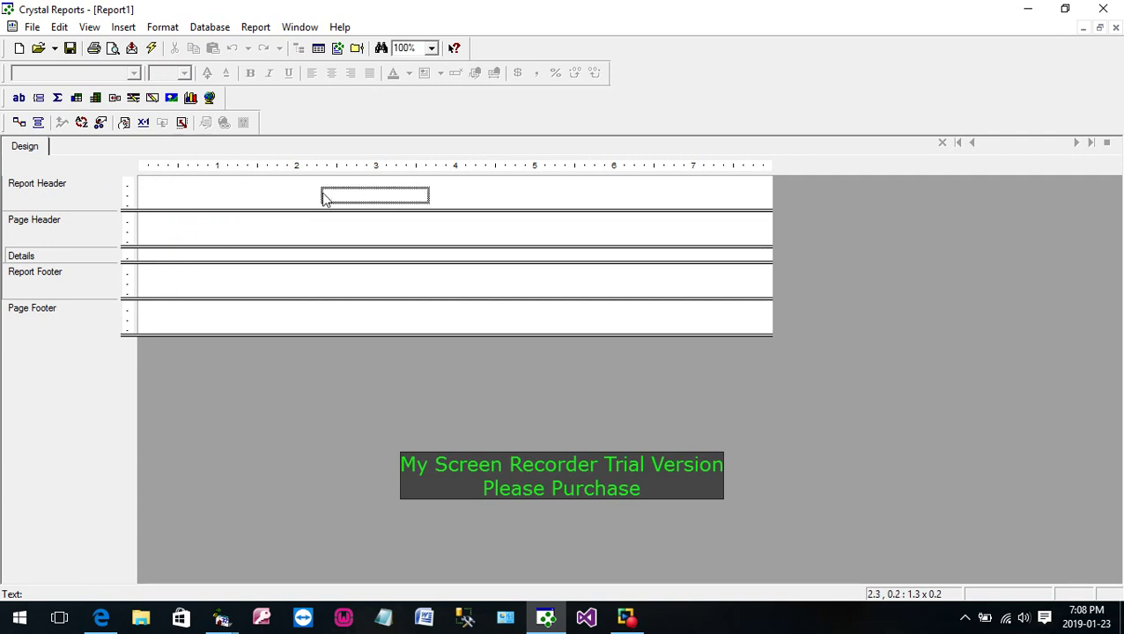
pyautogui.click(324, 197)
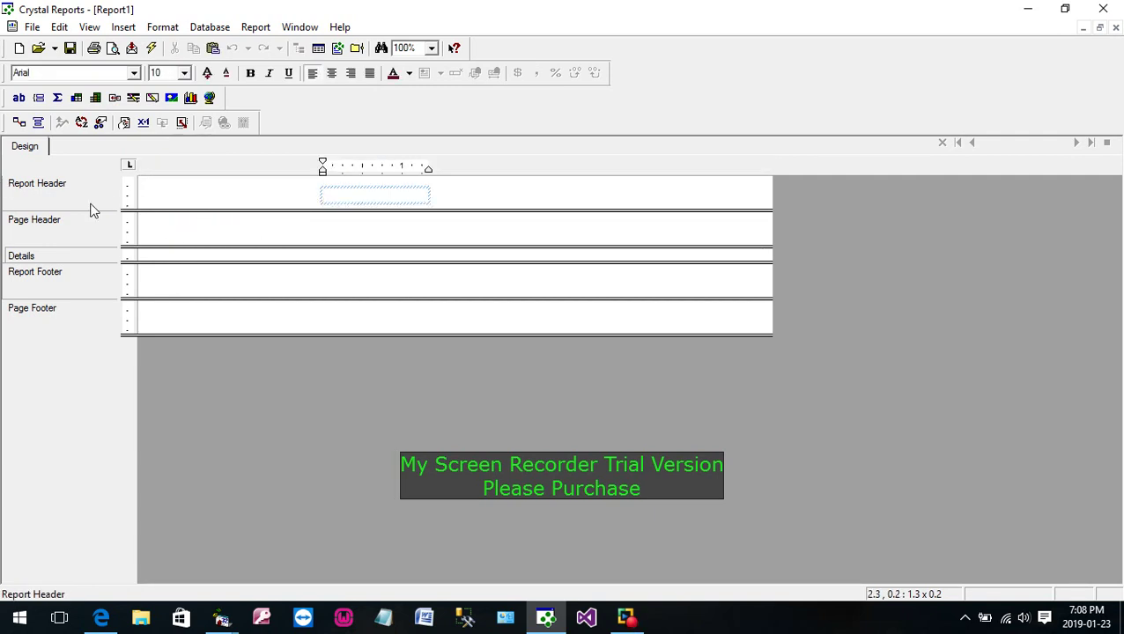
pyautogui.click(454, 201)
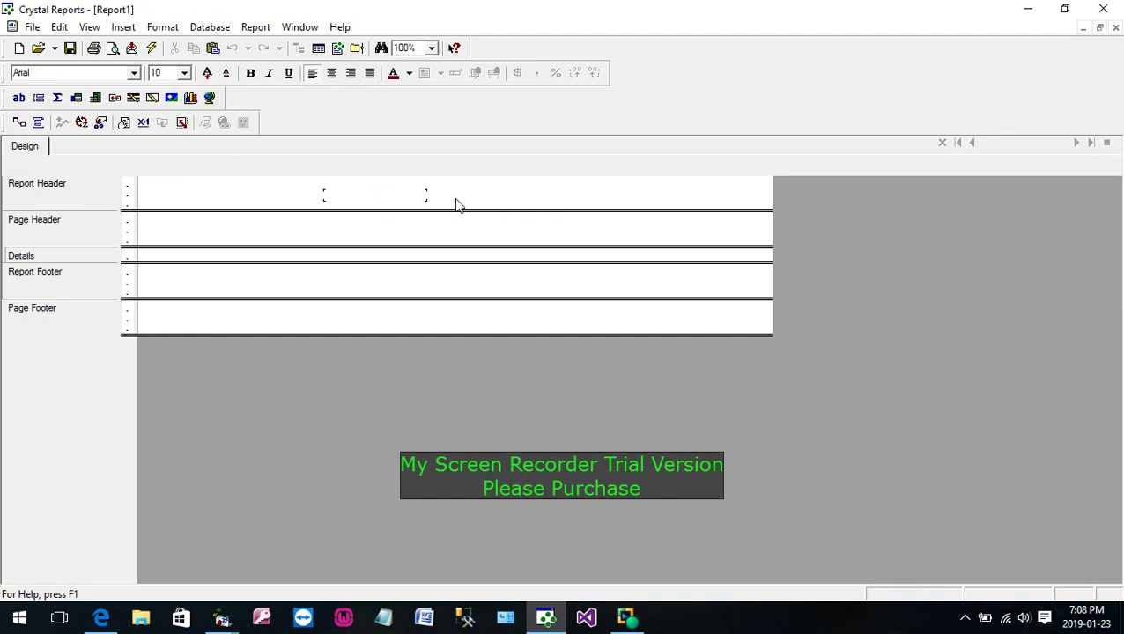
pyautogui.click(411, 194)
pyautogui.moveTo(429, 195); pyautogui.dragTo(640, 194)
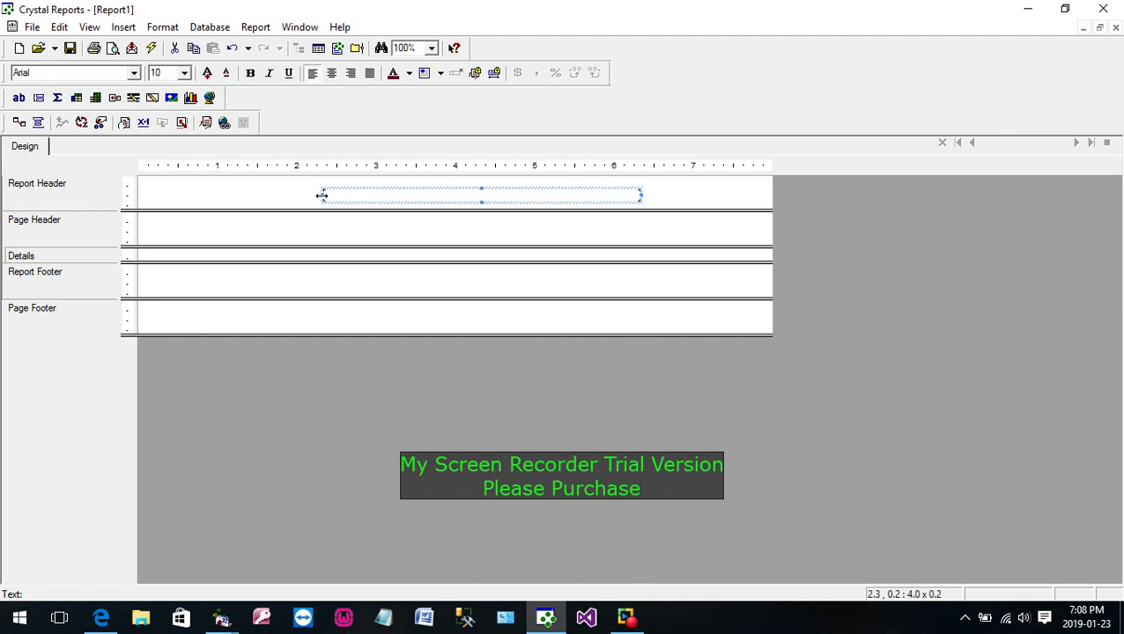
pyautogui.moveTo(322, 195); pyautogui.dragTo(163, 195)
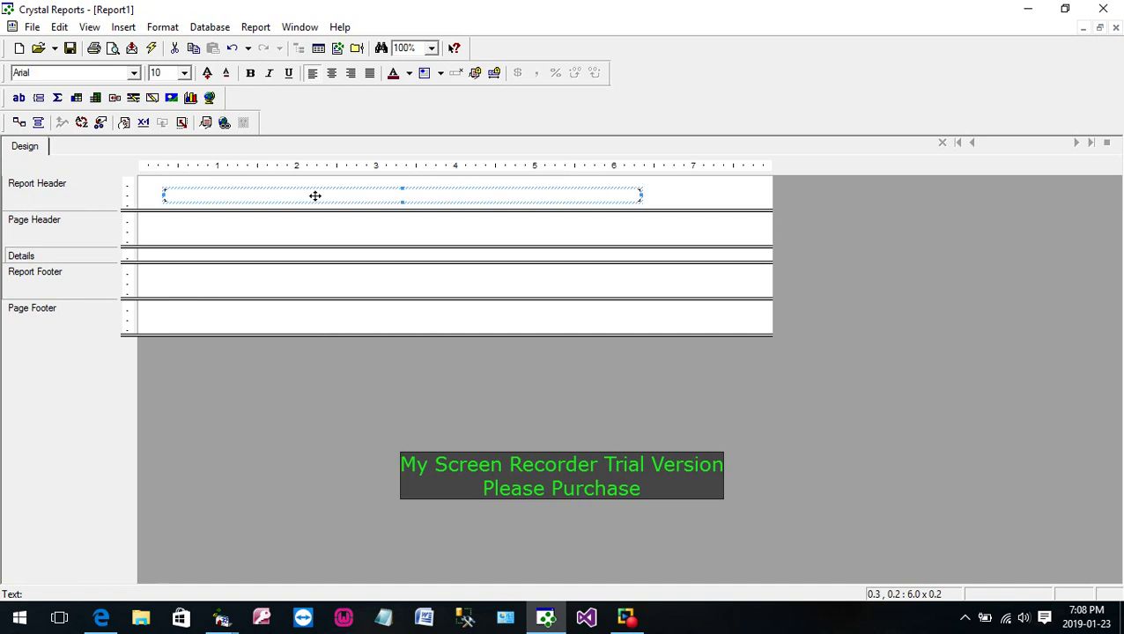
# Enter "Report Header" as the text of the new text object.
pyautogui.doubleClick(395, 198)
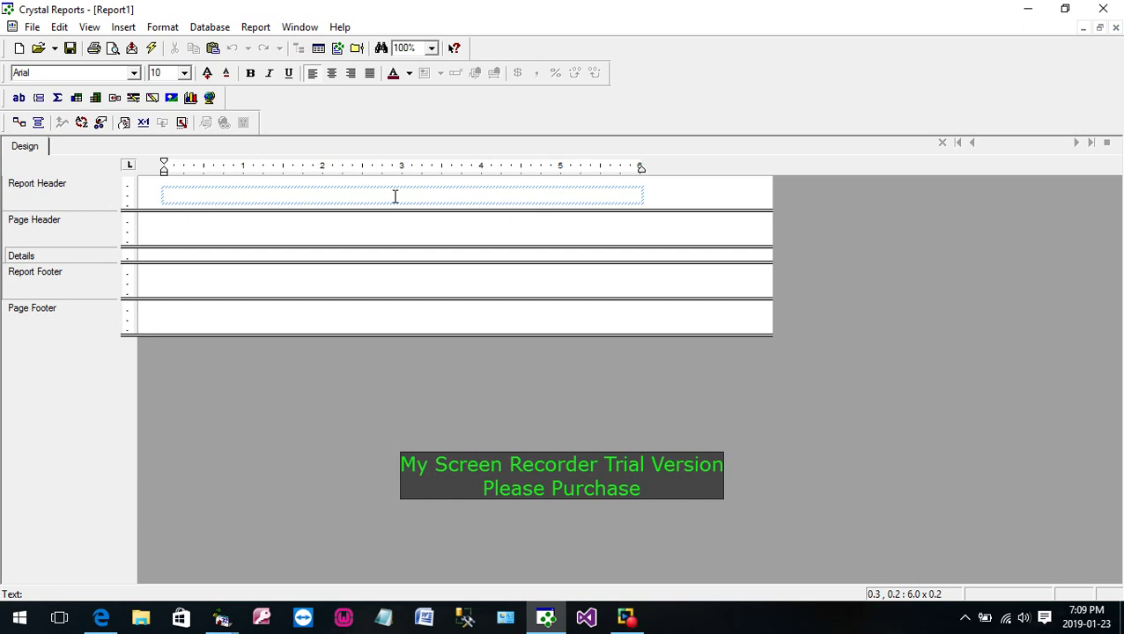
pyautogui.write('Report Header')
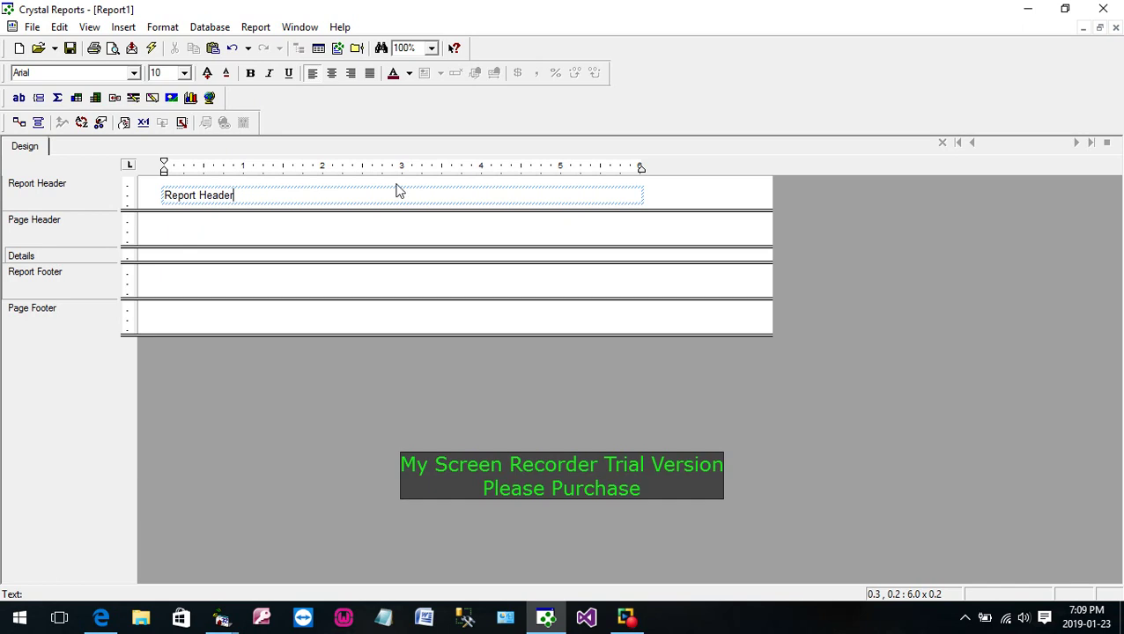
pyautogui.click(682, 193)
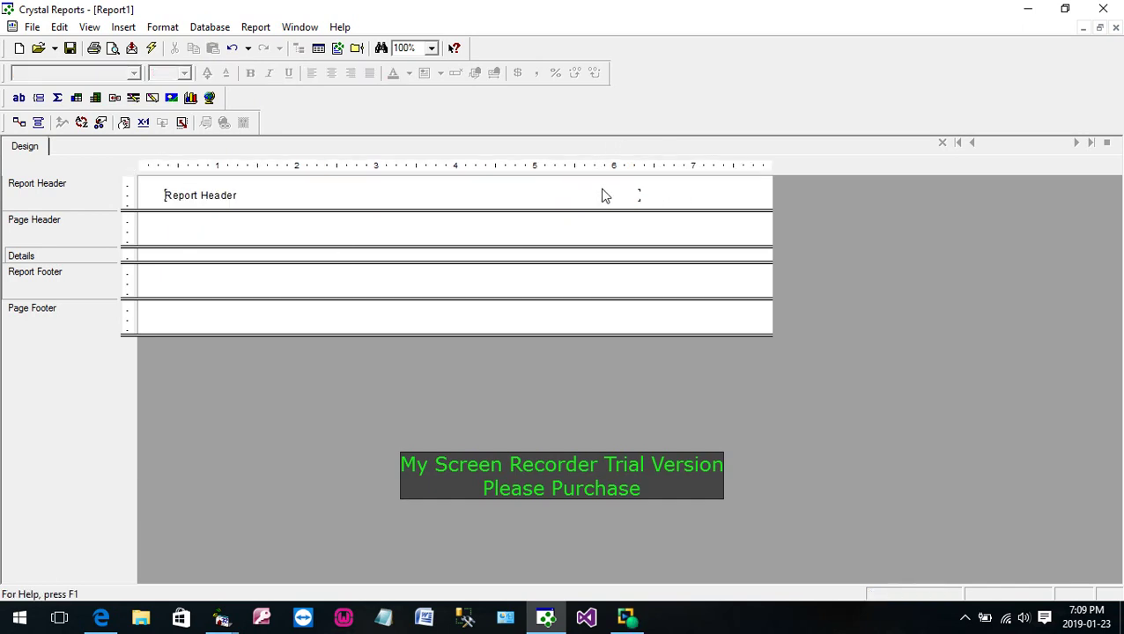
# Set the horizontal alignment of the "Report Header" text object to Centered.
pyautogui.click(521, 198)
pyautogui.rightClick(520, 201)
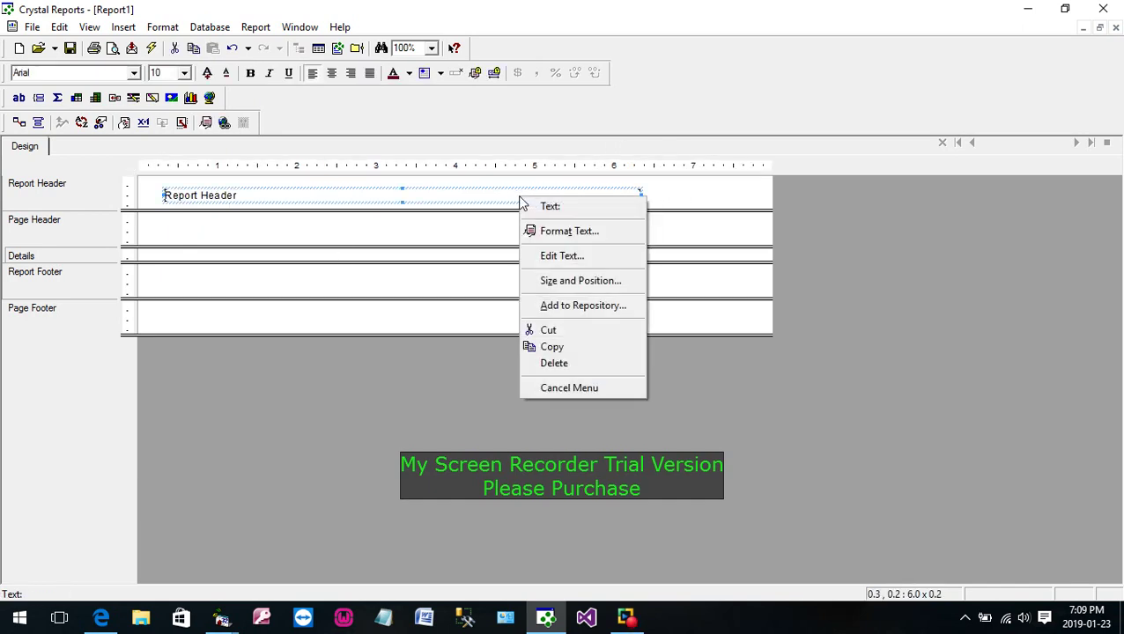
pyautogui.click(562, 231)
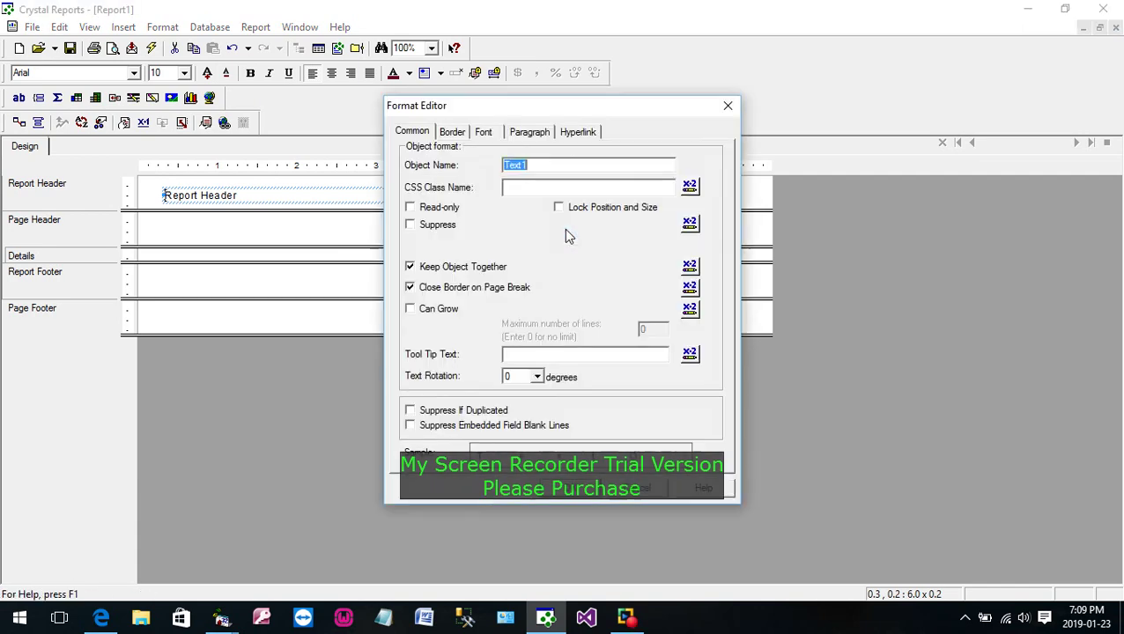
pyautogui.click(528, 134)
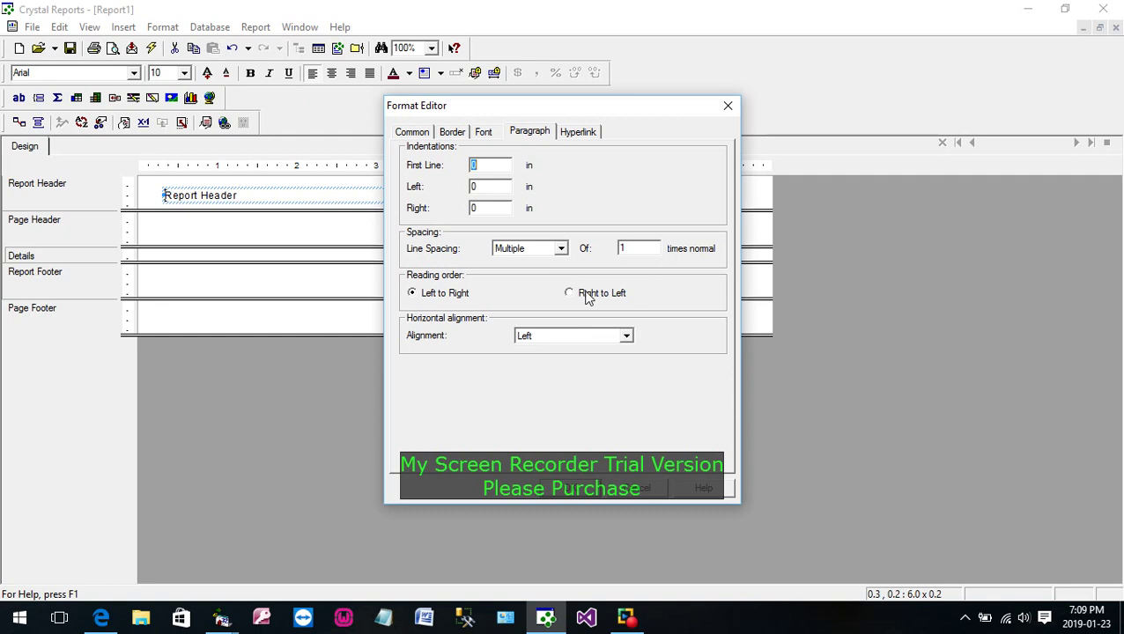
pyautogui.click(626, 335)
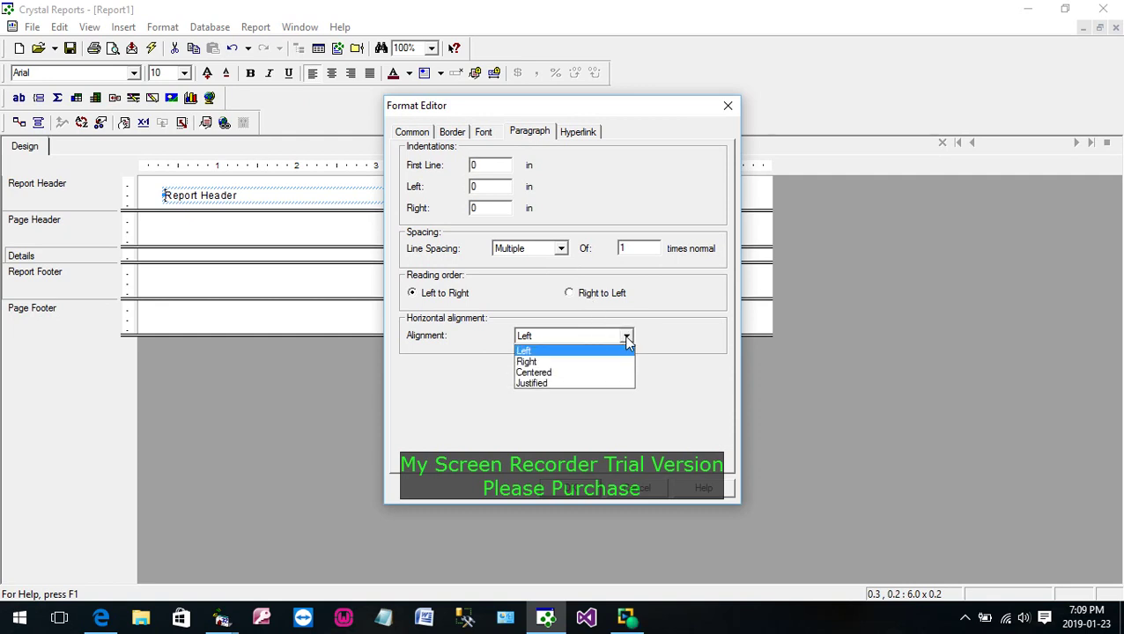
pyautogui.click(596, 374)
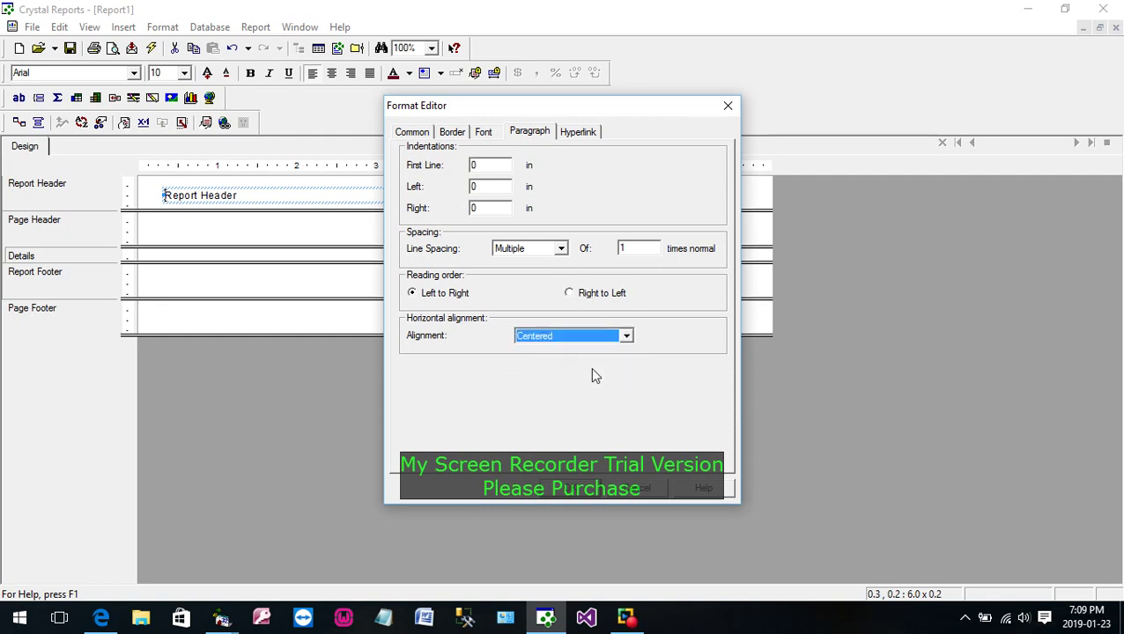
pyautogui.click(582, 496)
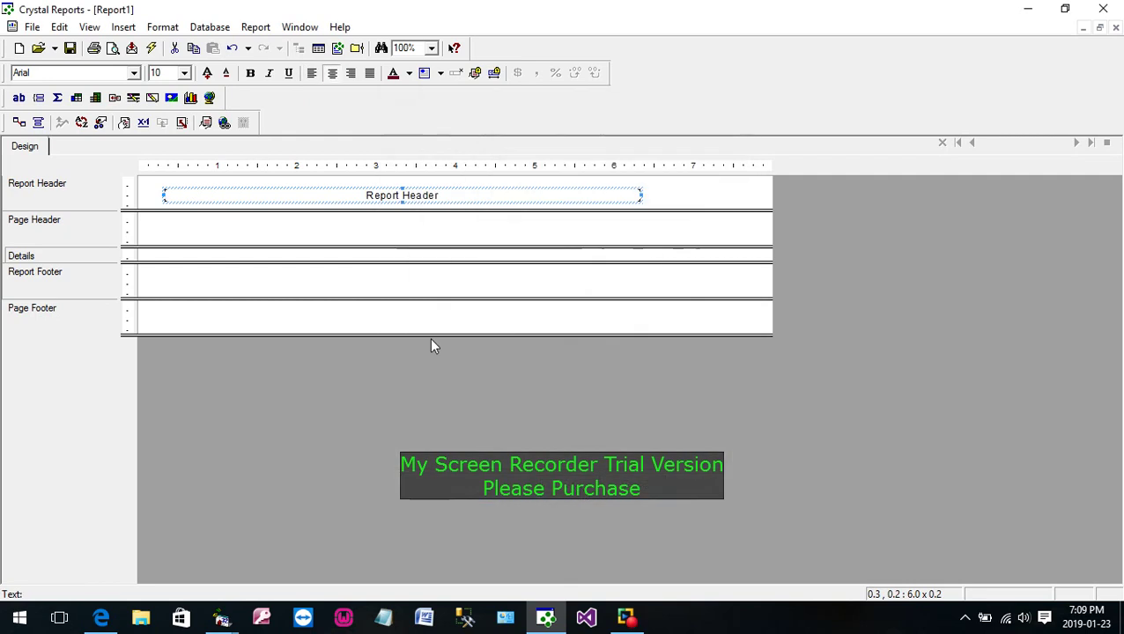
# Set the font size of the "Report Header" text object to 18.
pyautogui.rightClick(528, 201)
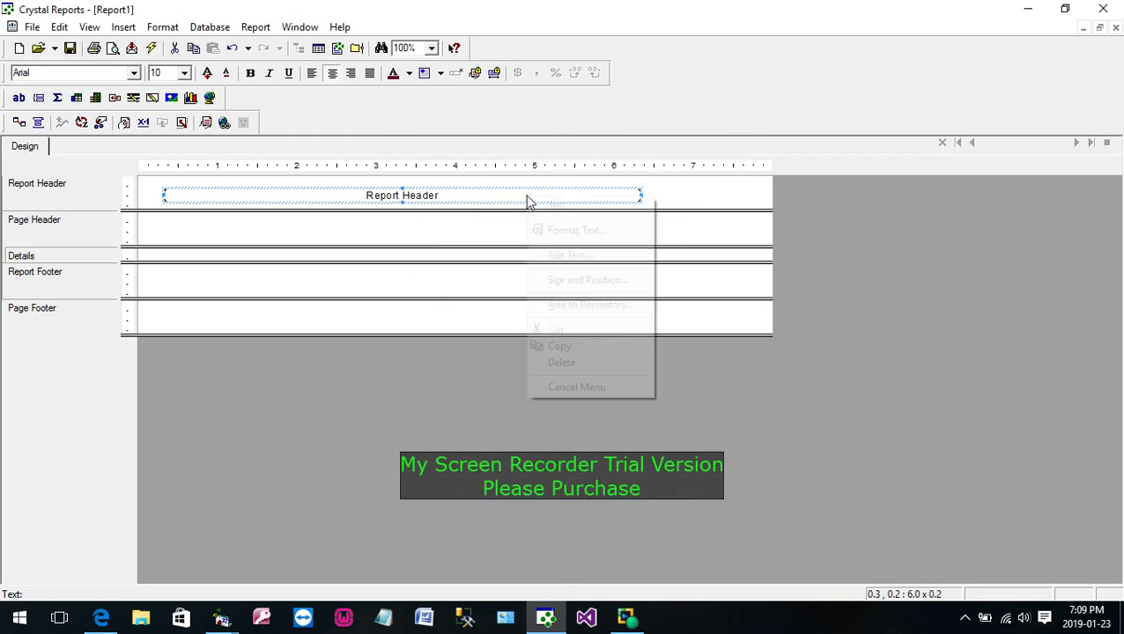
pyautogui.click(600, 229)
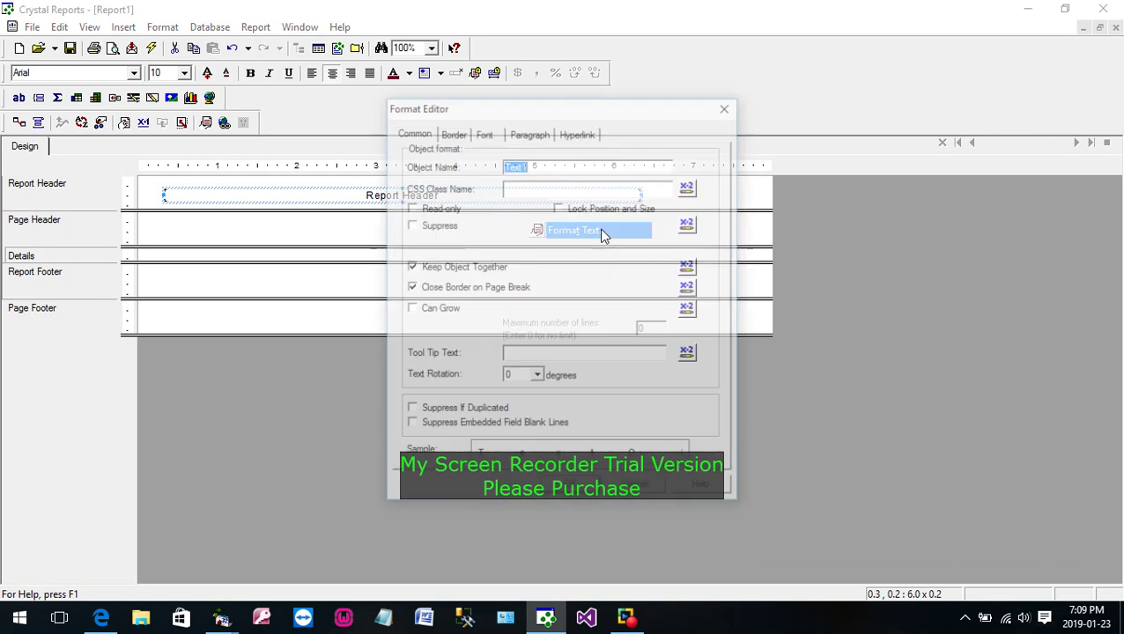
pyautogui.click(532, 132)
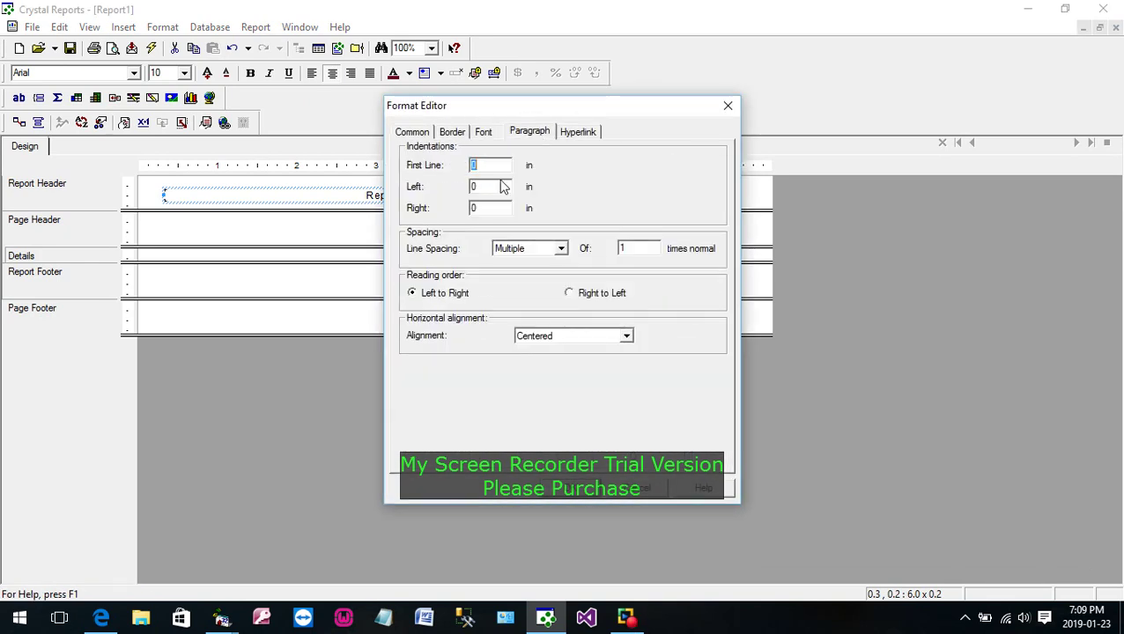
pyautogui.click(625, 338)
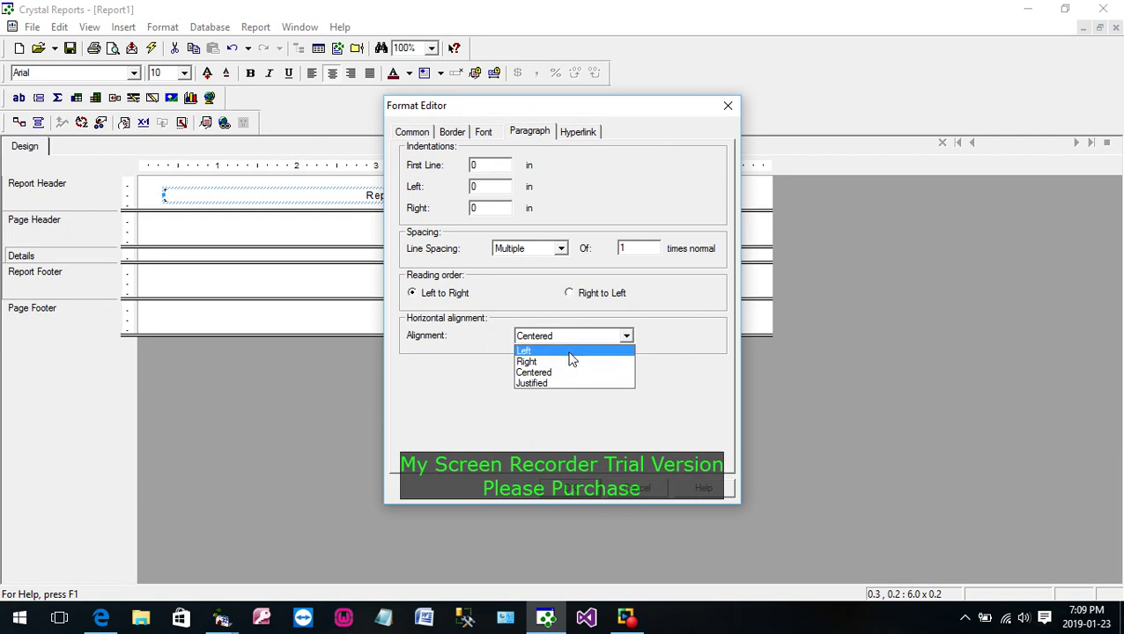
pyautogui.click(478, 135)
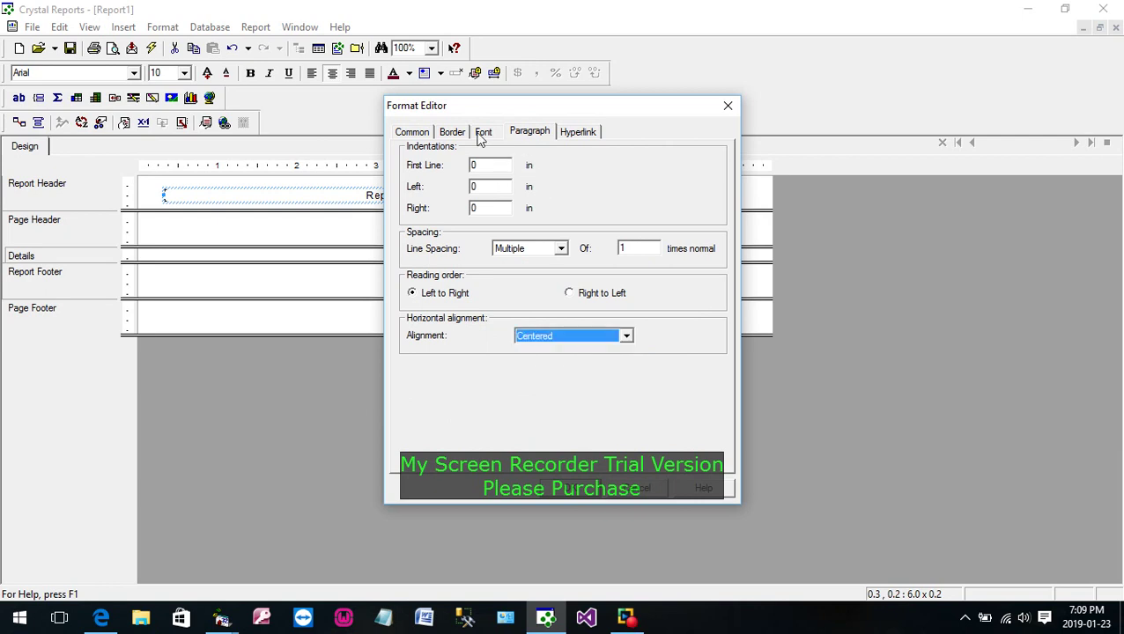
pyautogui.click(482, 134)
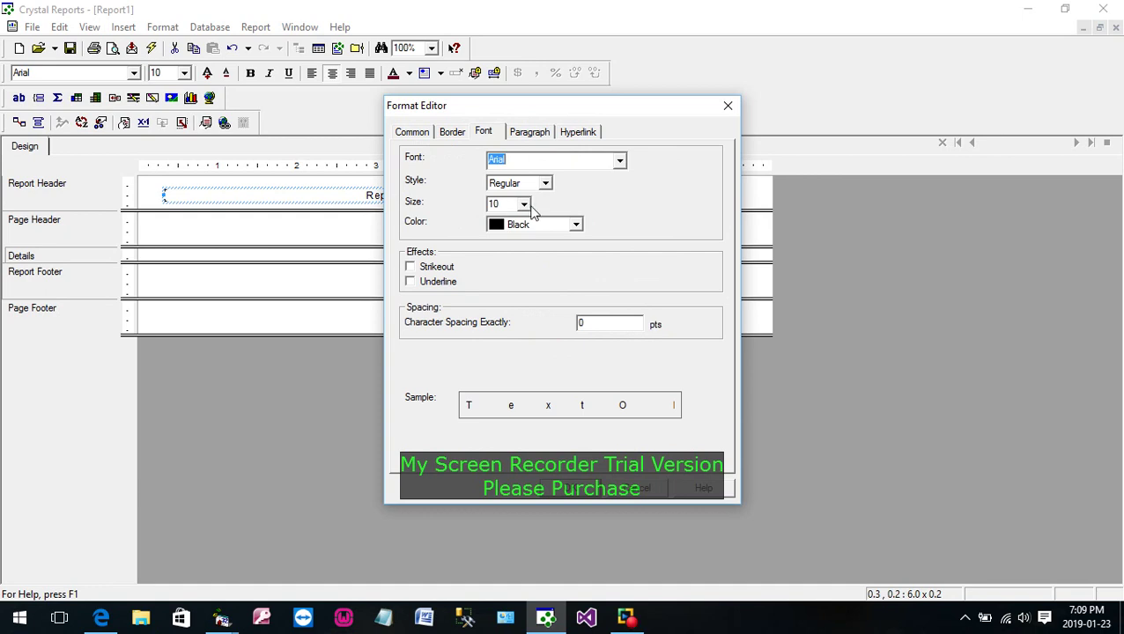
pyautogui.click(524, 206)
pyautogui.click(524, 250)
pyautogui.click(525, 250)
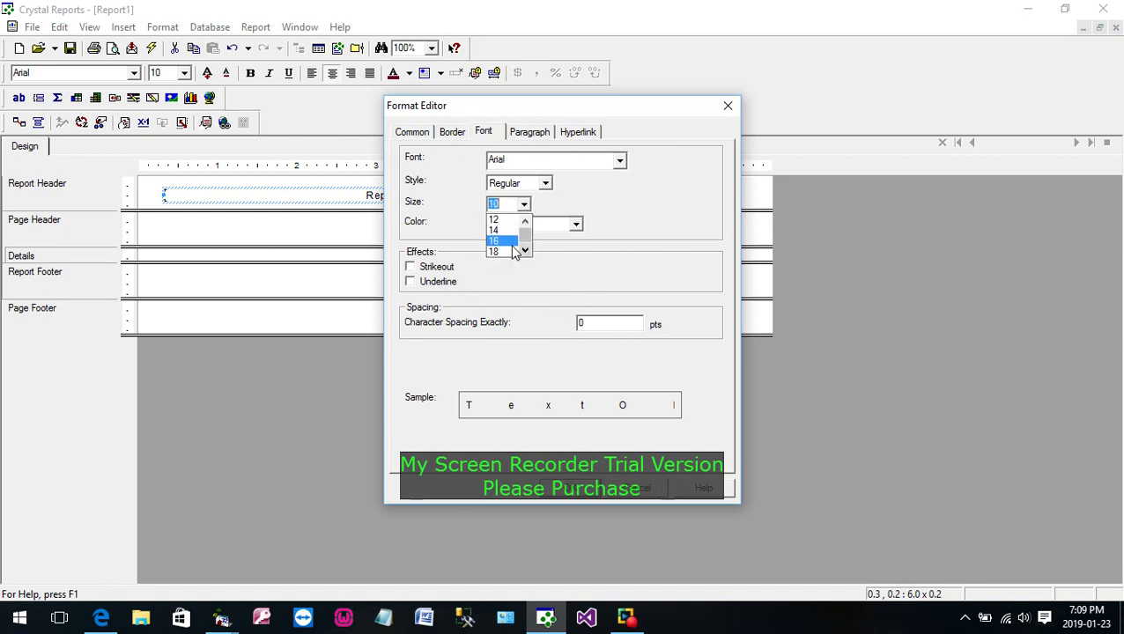
pyautogui.click(508, 252)
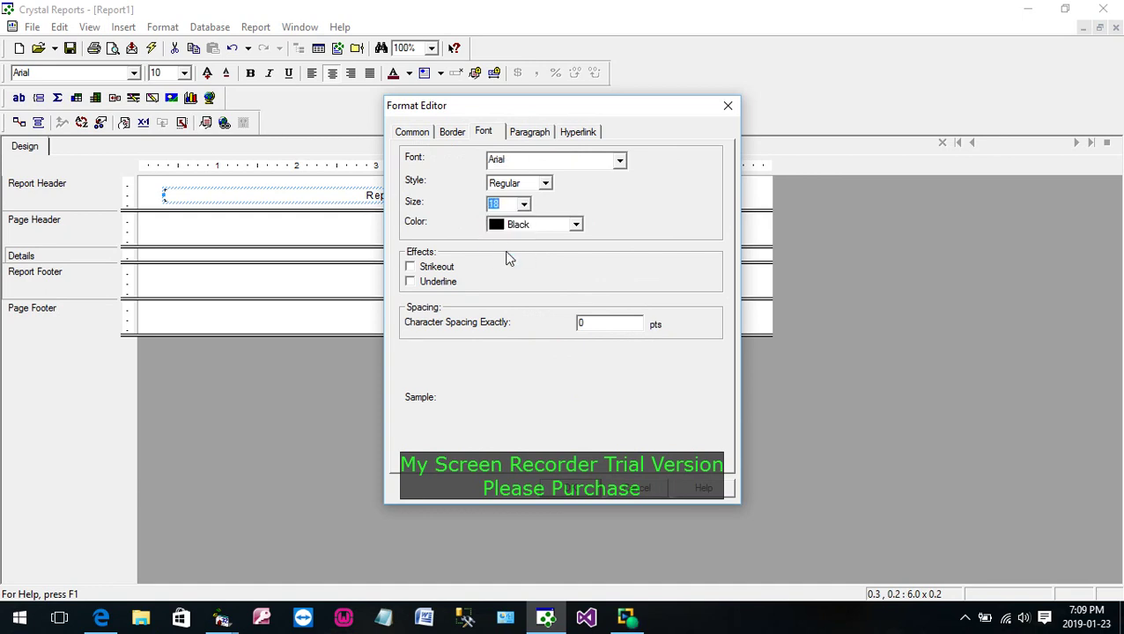
# Make the "Report Header" text bold and underlined, and heighten its text object to about 0.3 in.
pyautogui.click(620, 165)
pyautogui.click(621, 165)
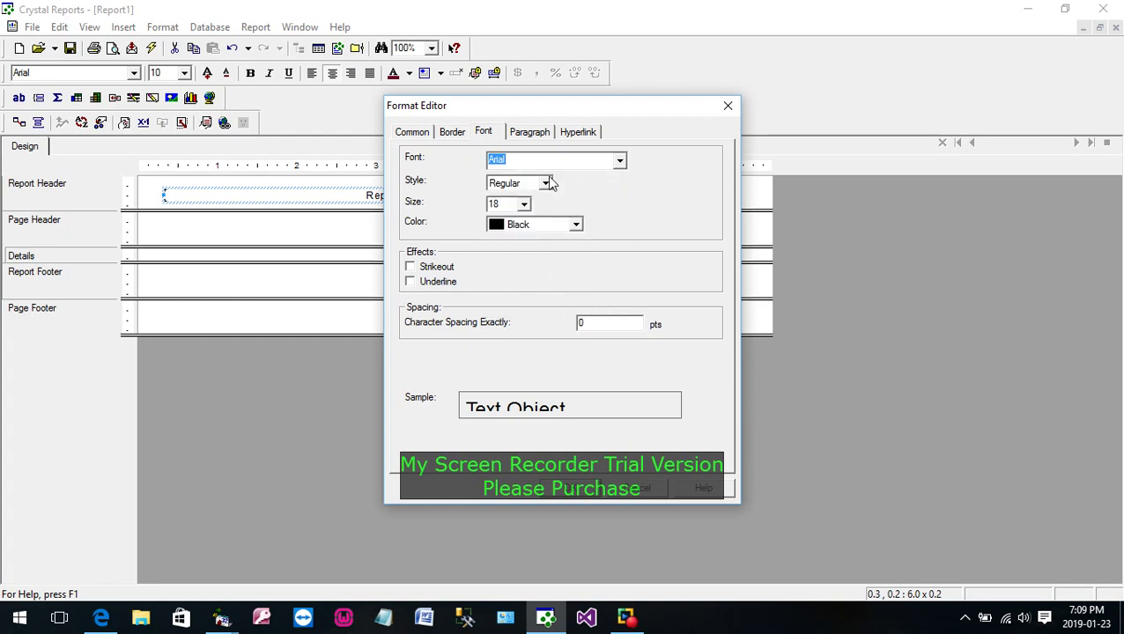
pyautogui.click(545, 183)
pyautogui.click(533, 220)
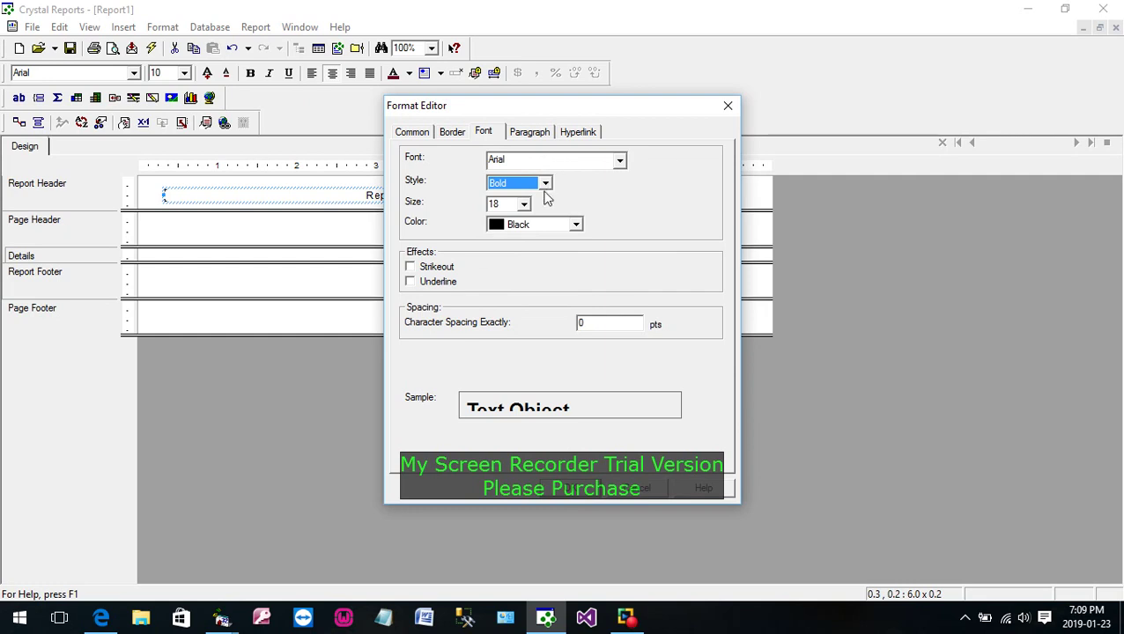
pyautogui.click(410, 282)
pyautogui.click(585, 490)
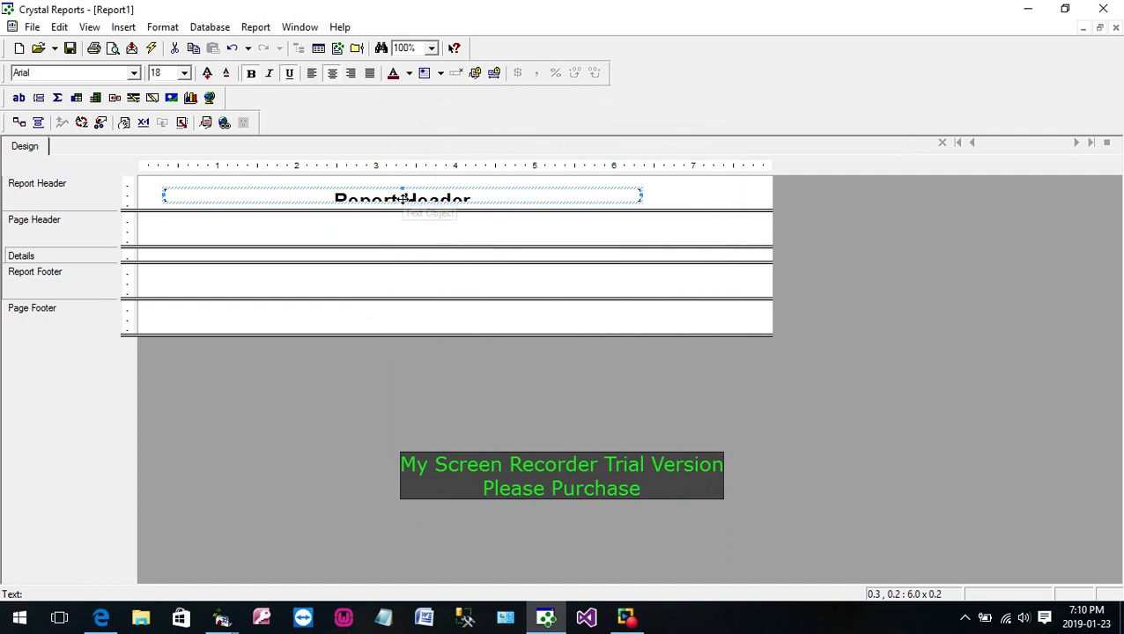
pyautogui.moveTo(401, 203); pyautogui.dragTo(396, 214)
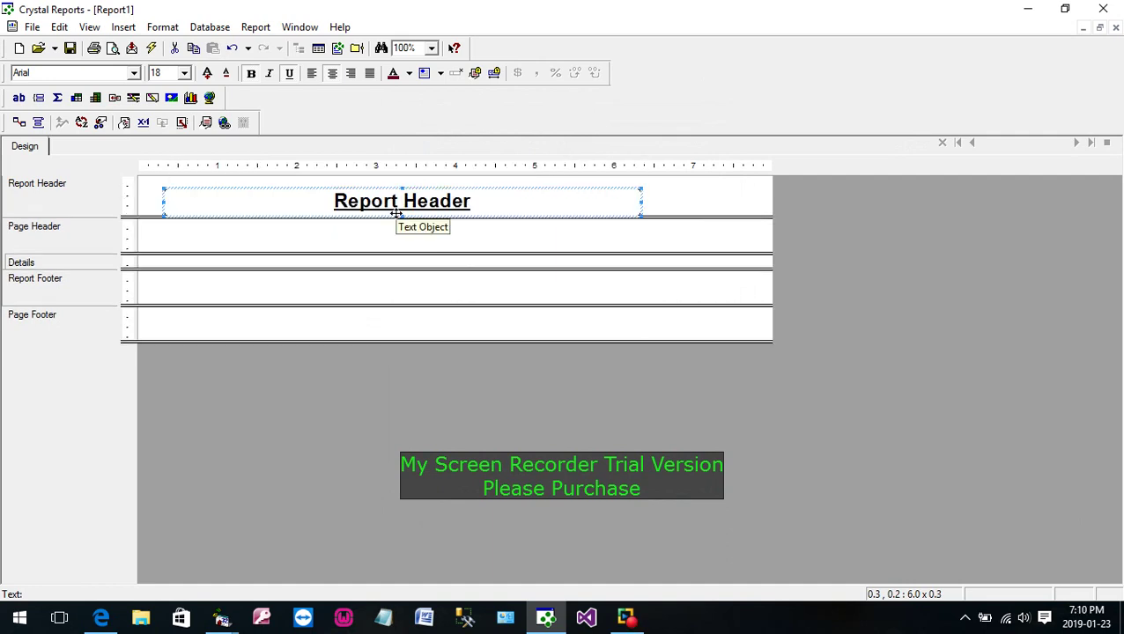
# Insert a text object reading "Page Header" in the Page Header section.
pyautogui.click(678, 209)
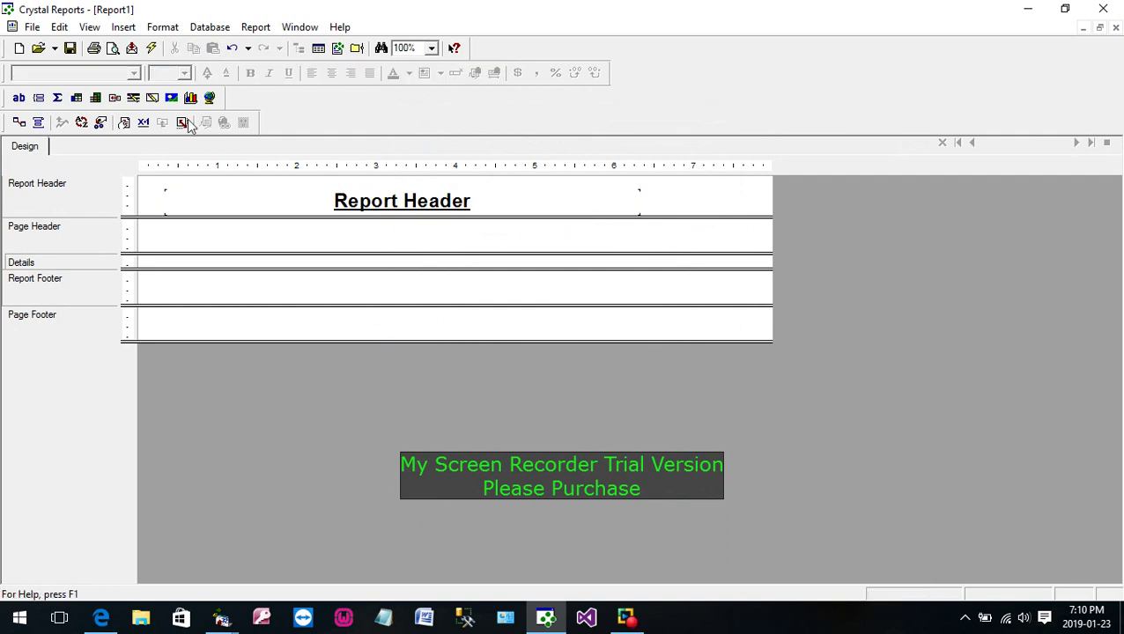
pyautogui.click(128, 26)
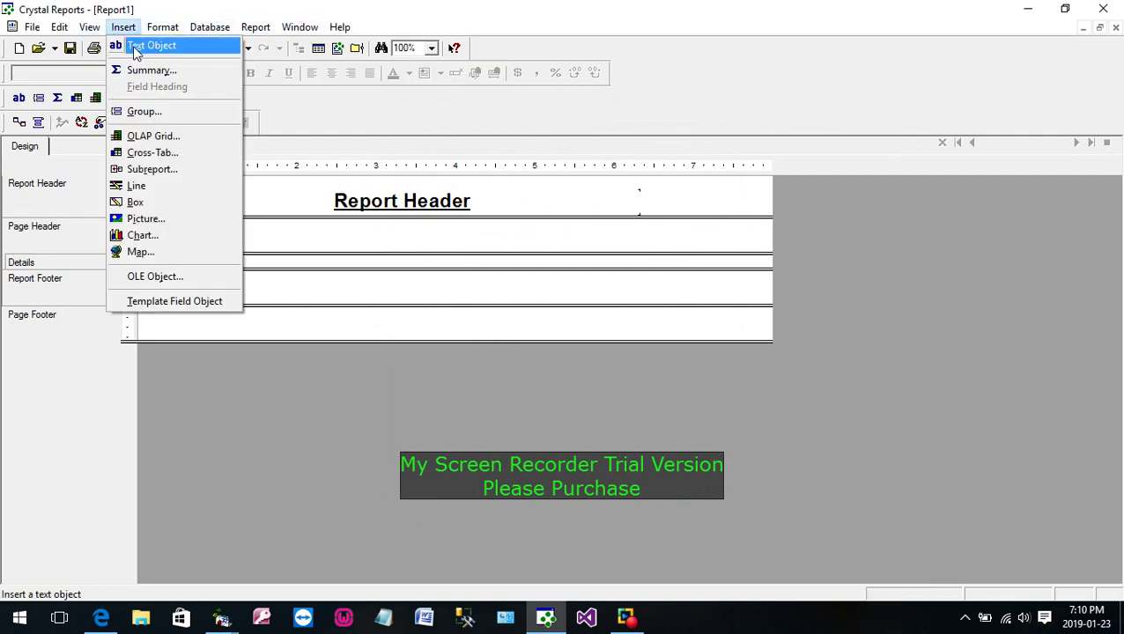
pyautogui.click(187, 46)
pyautogui.click(338, 233)
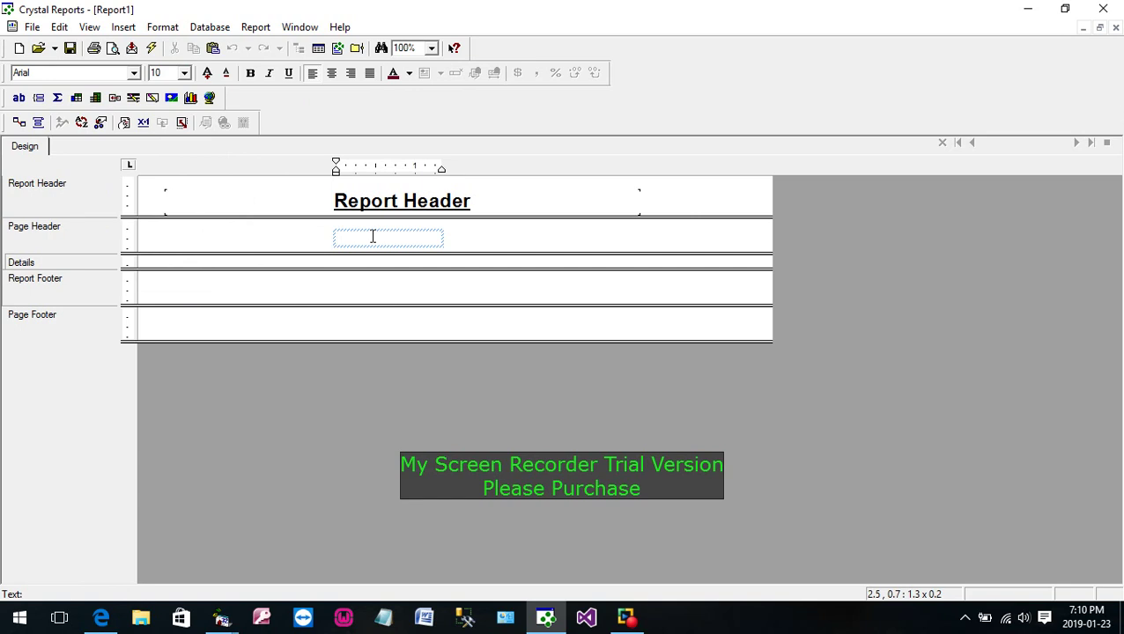
pyautogui.write('Page Header')
pyautogui.click(493, 244)
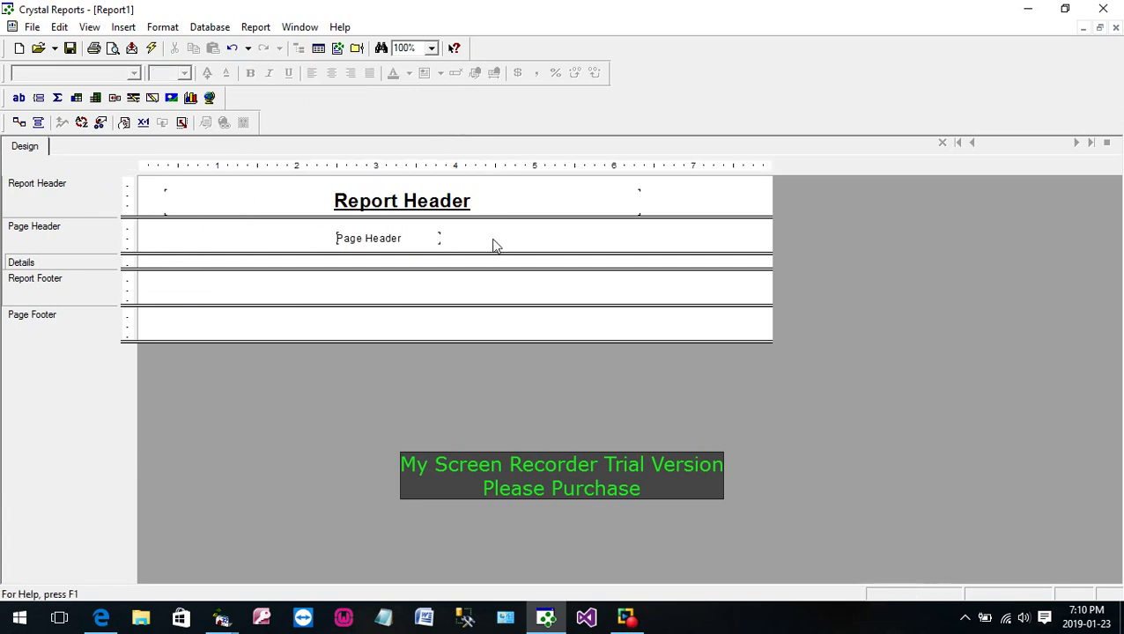
# Format the "Page Header" text as size 14, bold and underlined, and widen its text object to about 3.8 in.
pyautogui.rightClick(414, 244)
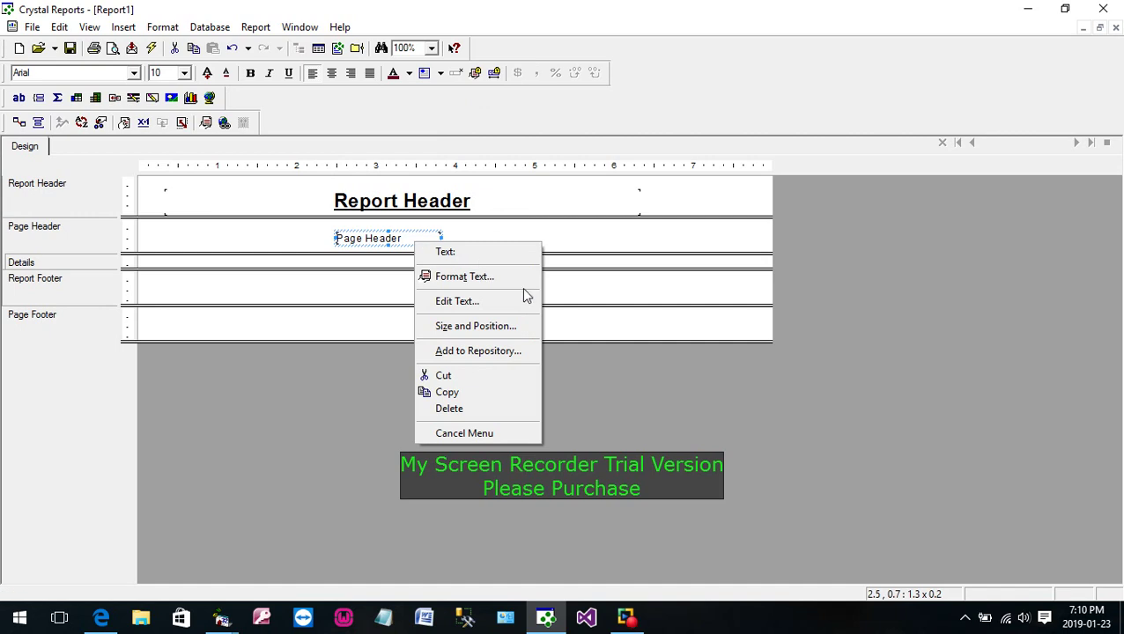
pyautogui.click(515, 278)
pyautogui.click(487, 134)
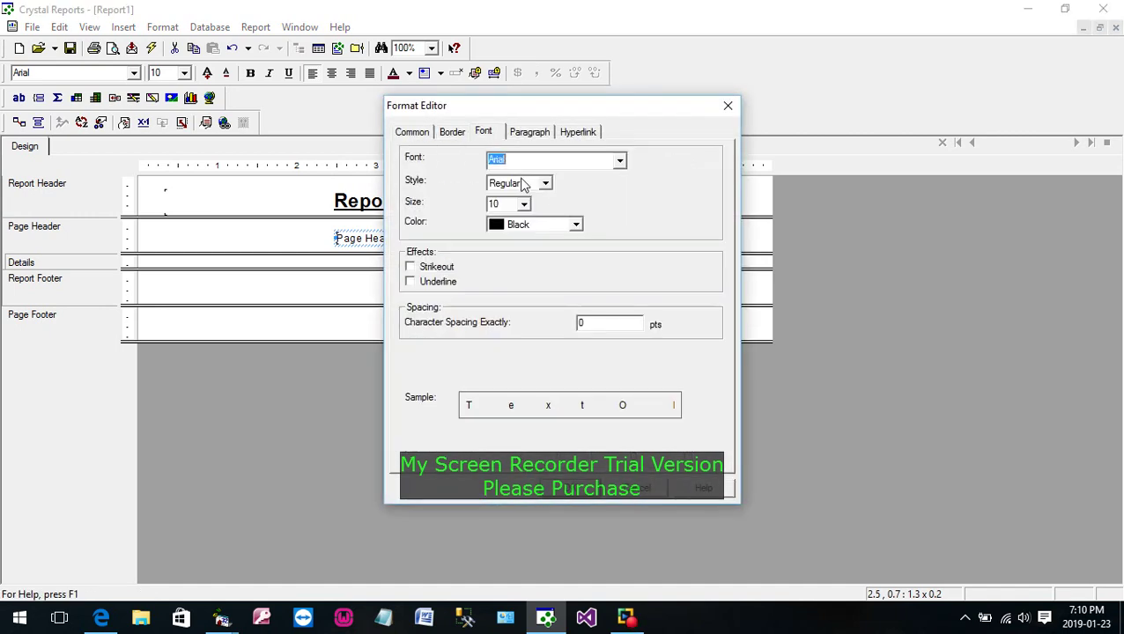
pyautogui.click(524, 204)
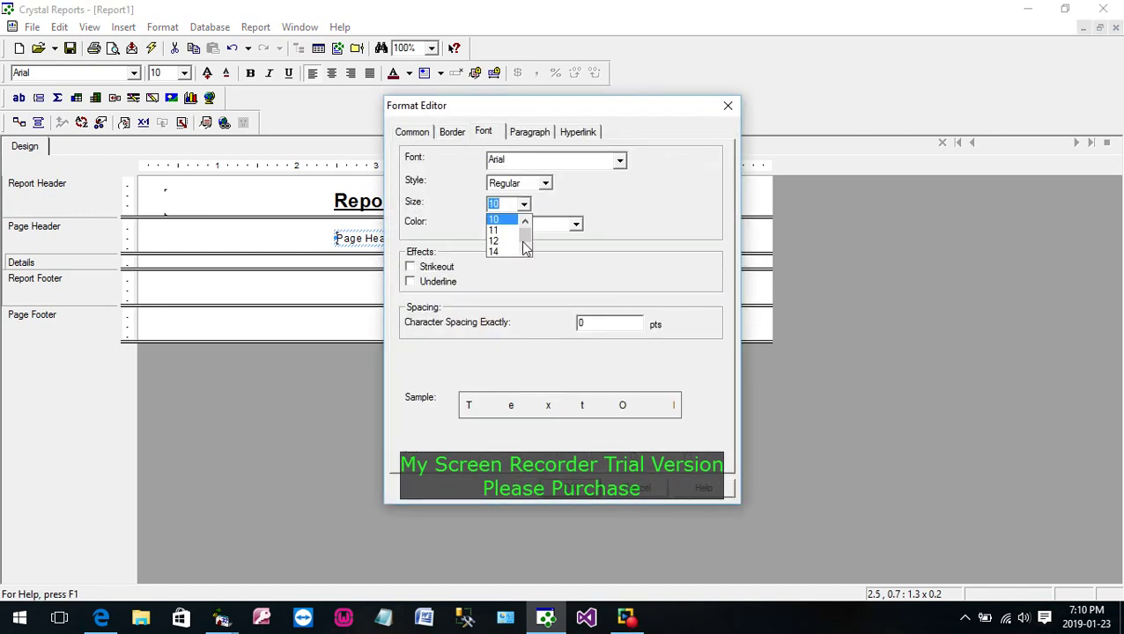
pyautogui.click(514, 251)
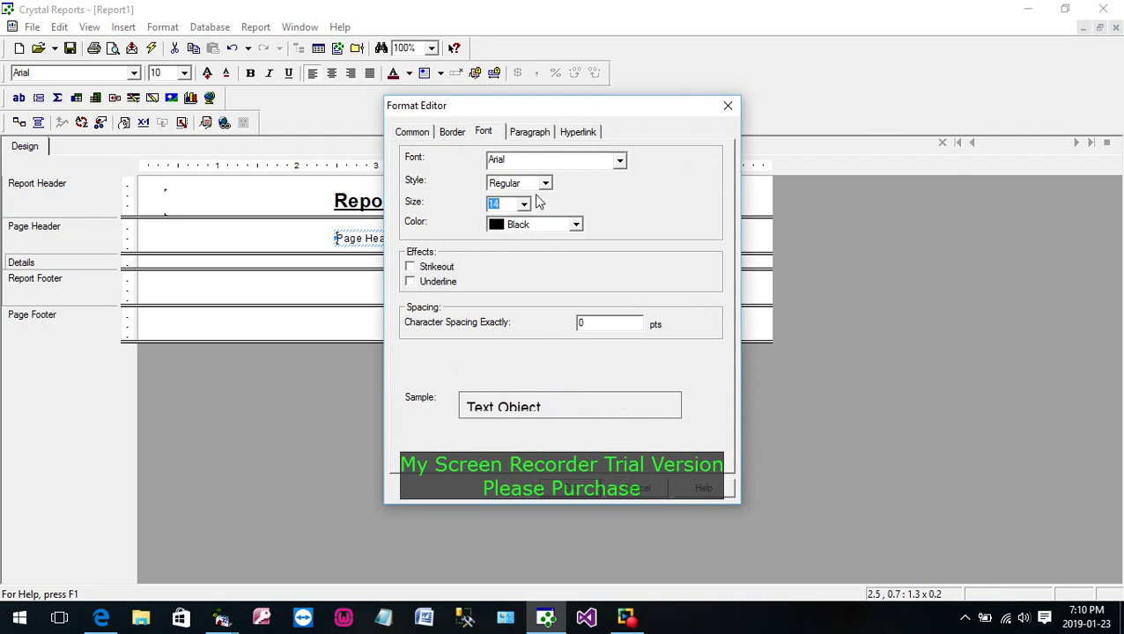
pyautogui.click(545, 183)
pyautogui.click(523, 220)
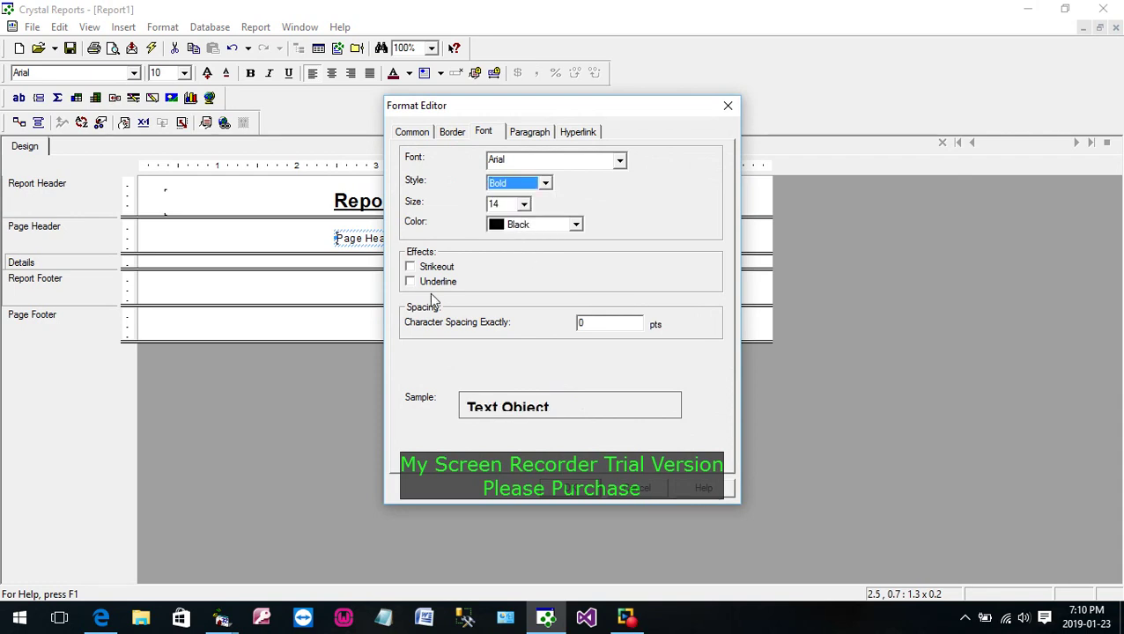
pyautogui.click(434, 282)
pyautogui.click(579, 500)
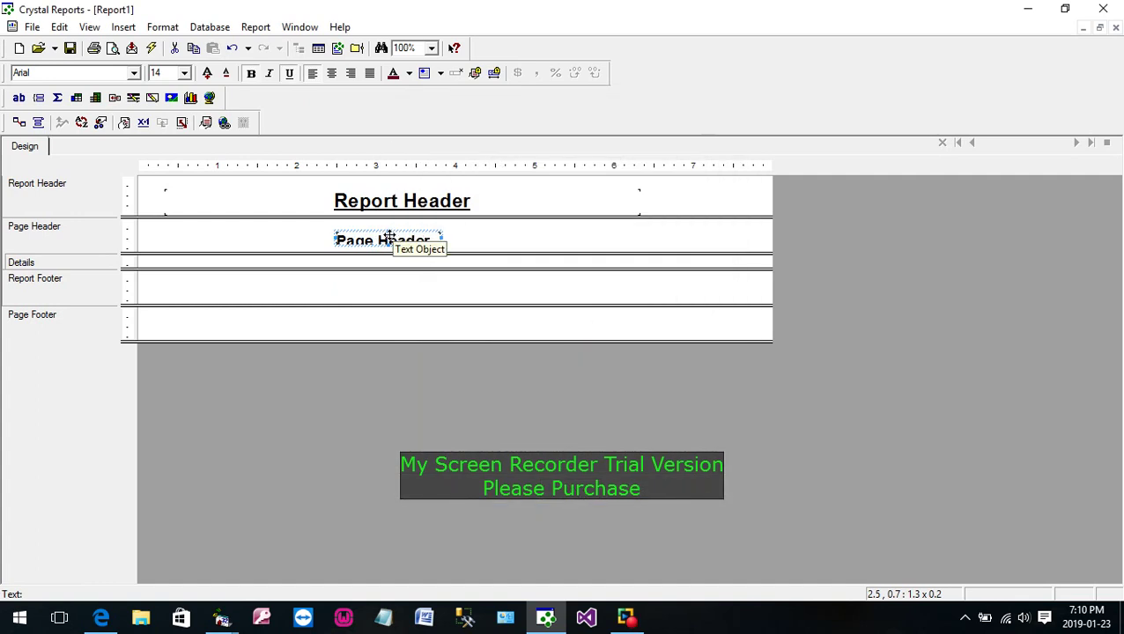
pyautogui.moveTo(388, 232); pyautogui.dragTo(641, 257)
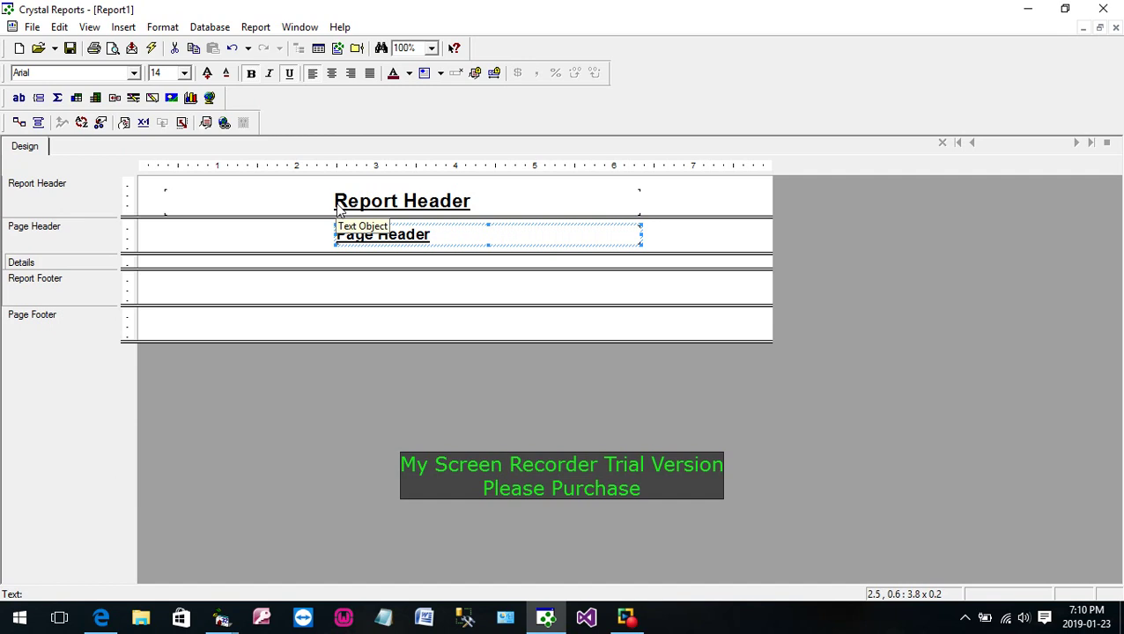
# Set the horizontal alignment of the "Page Header" text to Centered and stretch its object across the page to about 7.8 in wide.
pyautogui.rightClick(440, 236)
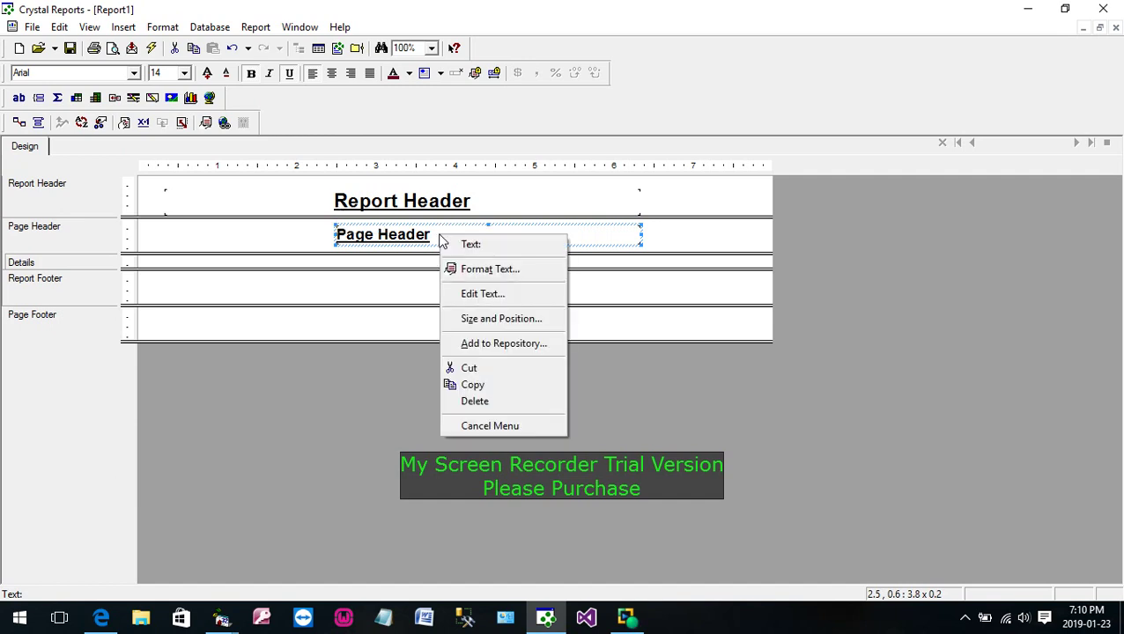
pyautogui.click(518, 272)
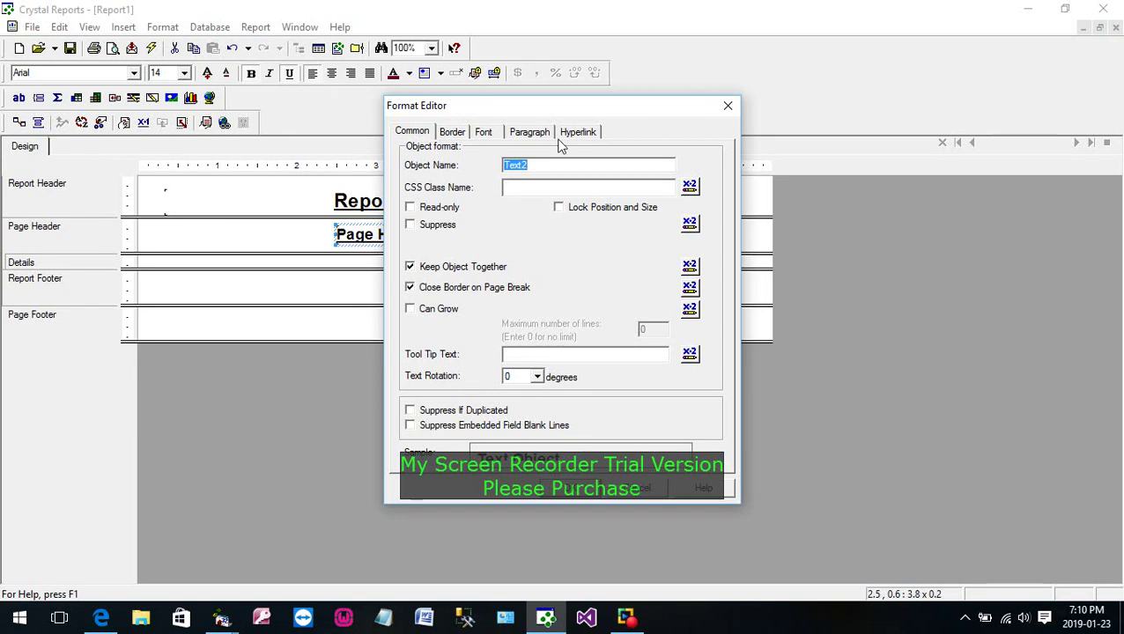
pyautogui.click(484, 134)
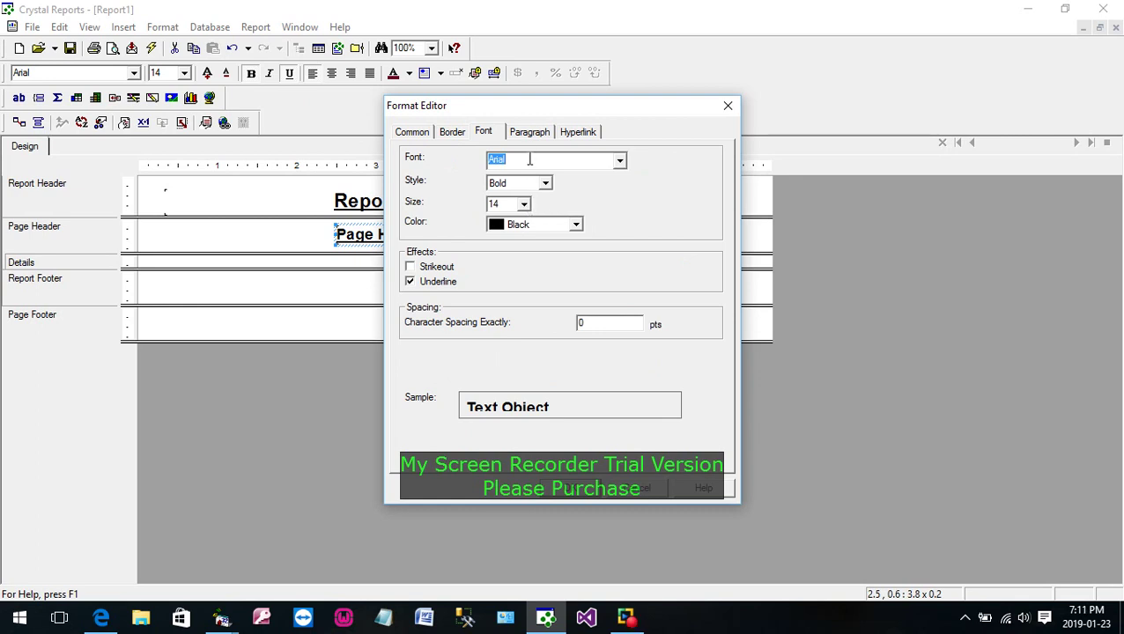
pyautogui.click(531, 132)
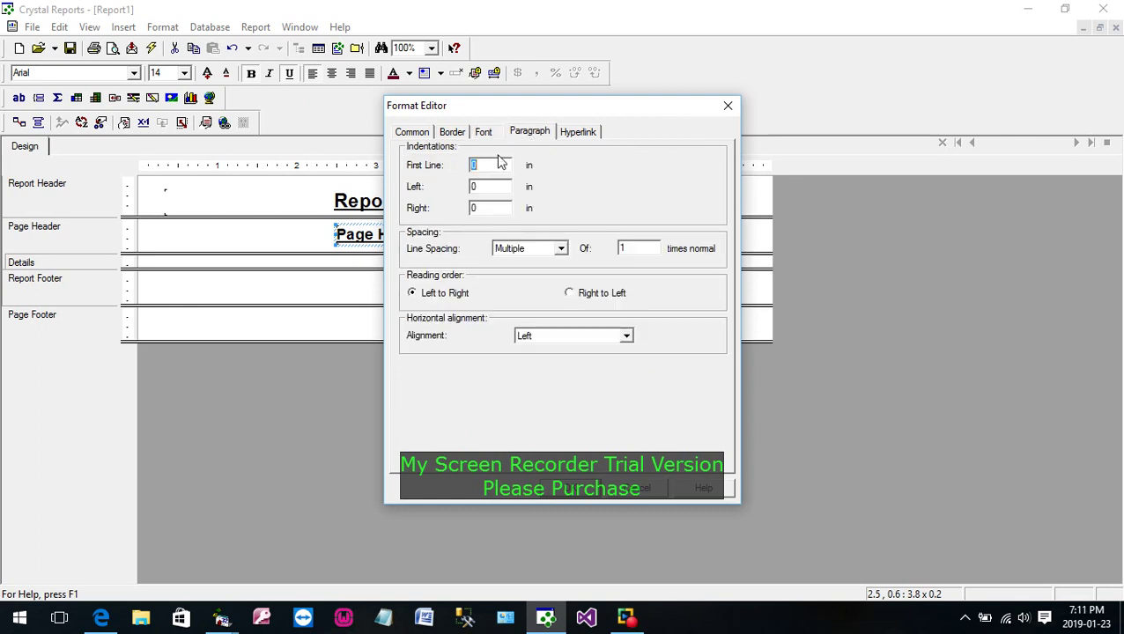
pyautogui.click(626, 336)
pyautogui.click(603, 371)
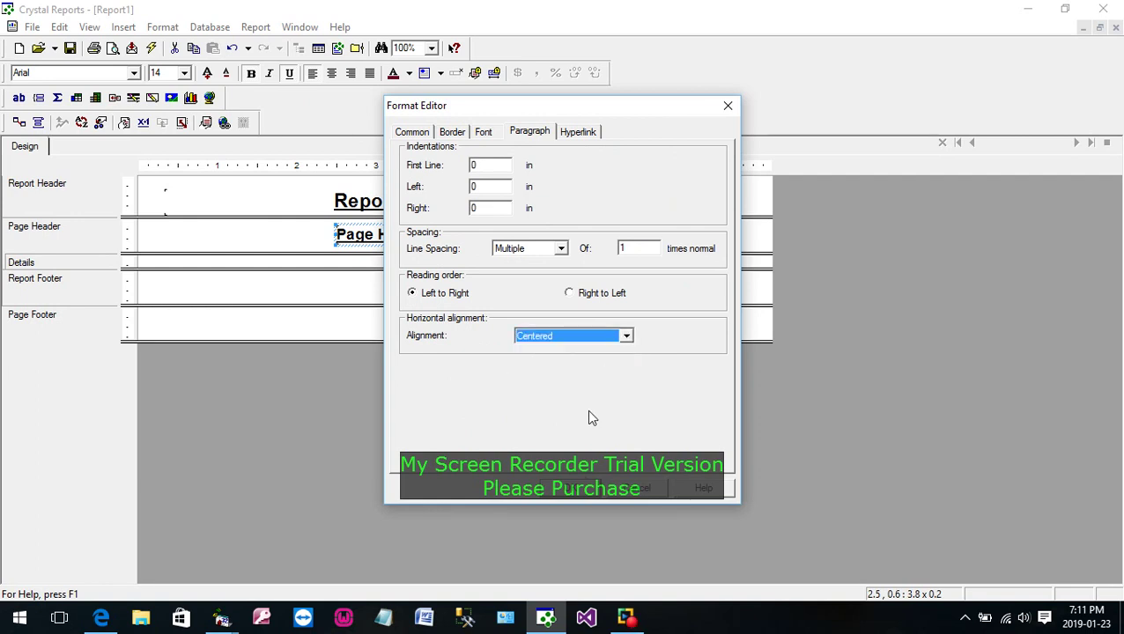
pyautogui.click(587, 492)
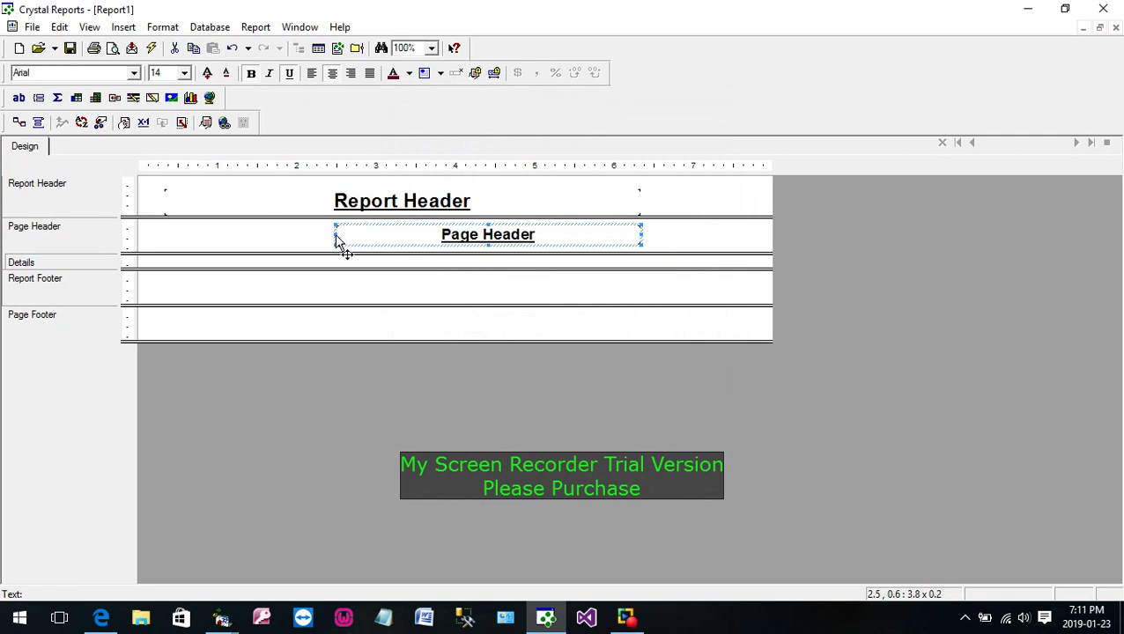
pyautogui.moveTo(336, 240); pyautogui.dragTo(145, 211)
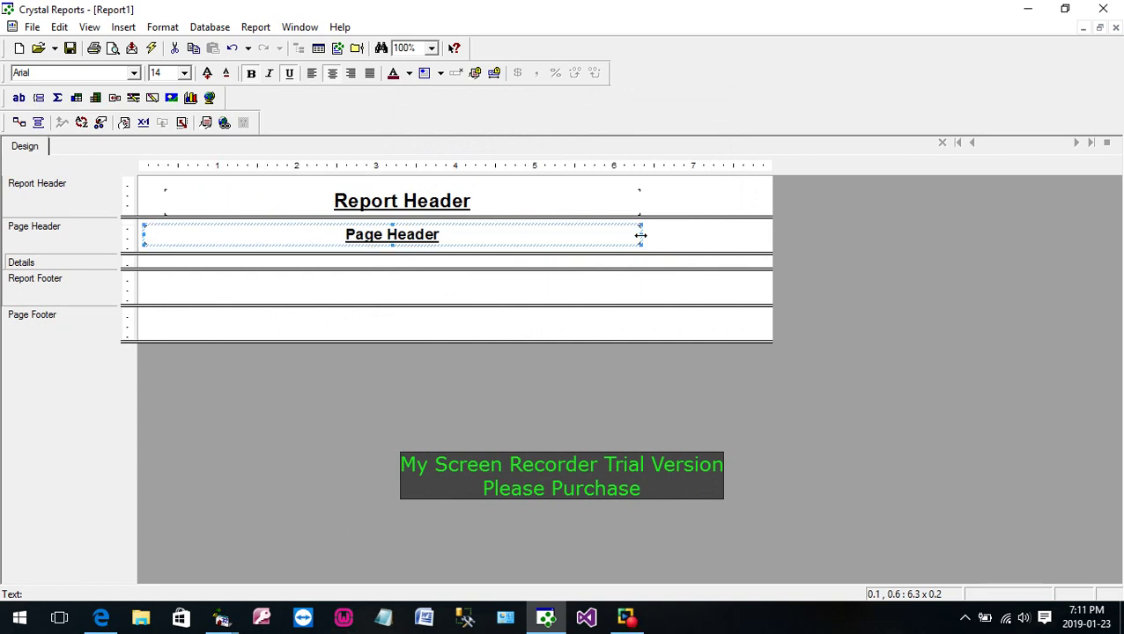
pyautogui.moveTo(640, 235); pyautogui.dragTo(768, 252)
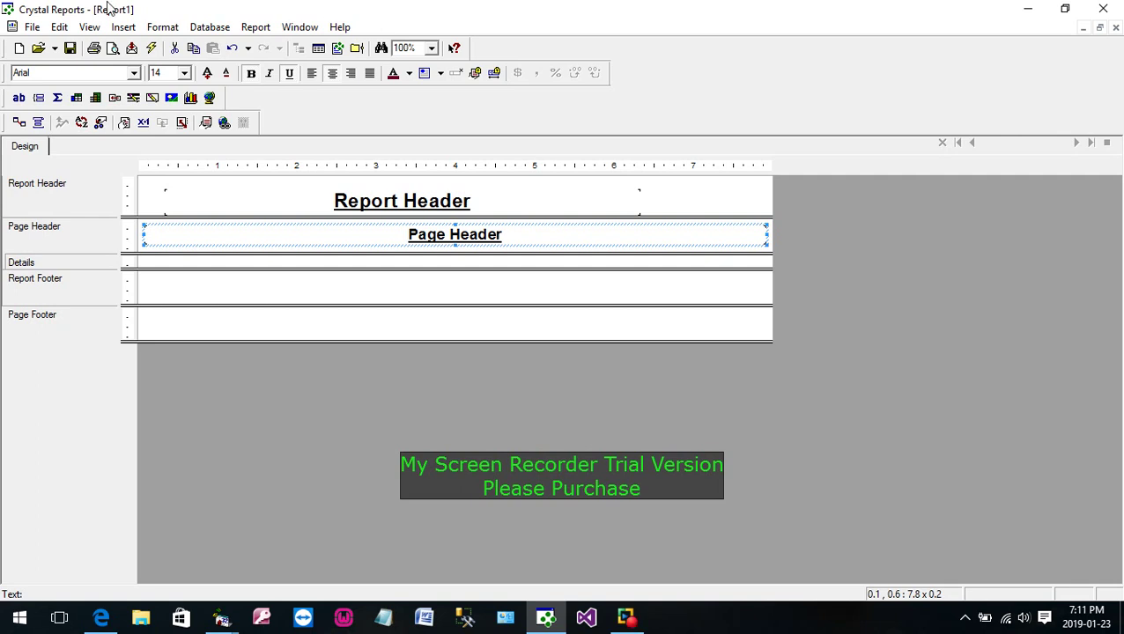
# Check the report's page margins in Page Setup without changing them.
pyautogui.click(32, 27)
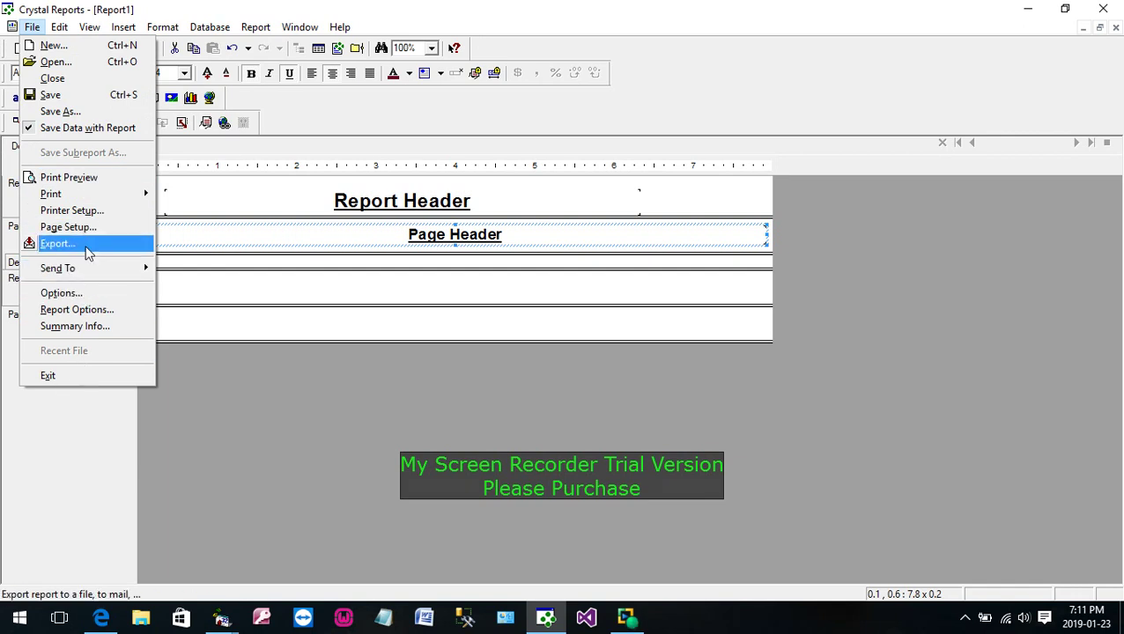
pyautogui.click(88, 227)
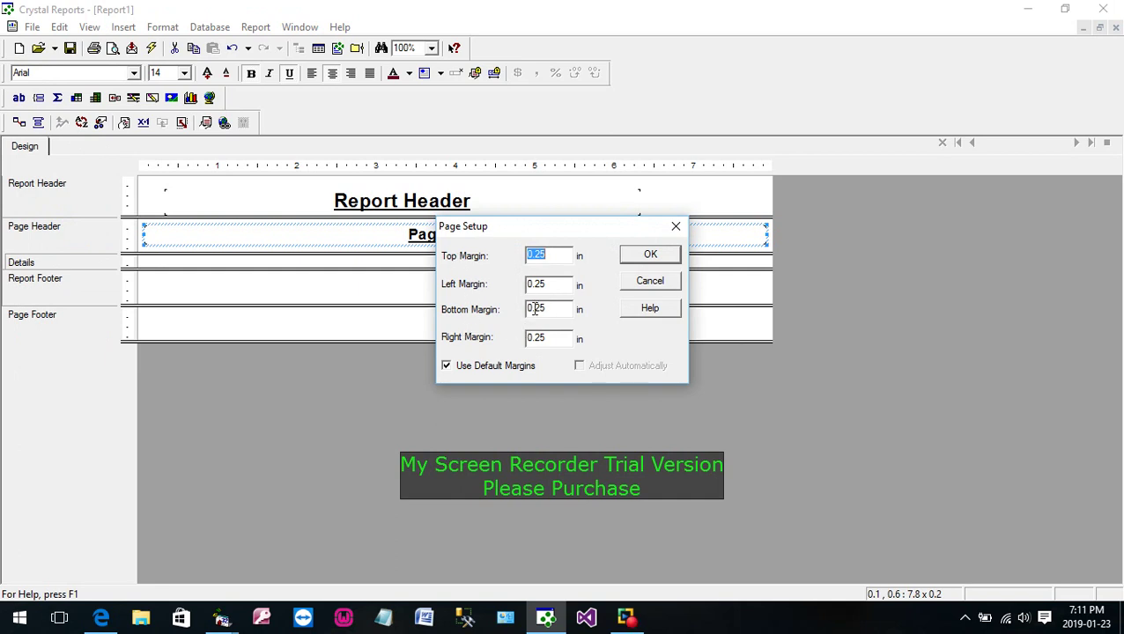
pyautogui.click(665, 283)
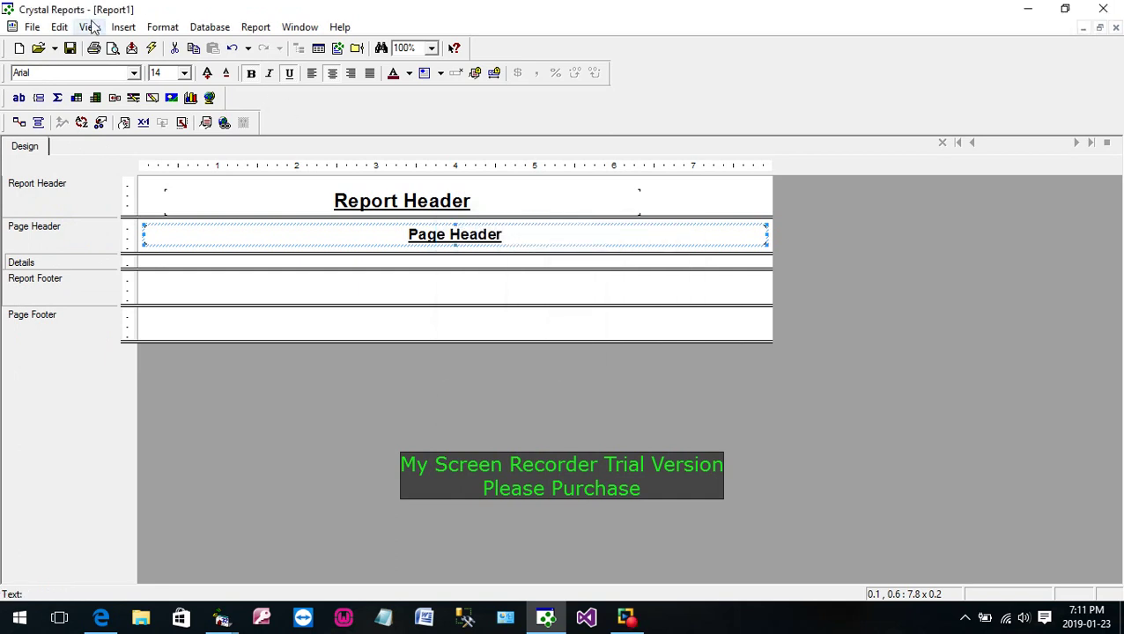
# Stretch the "Report Header" text object across the page to about 7.9 in wide.
pyautogui.click(402, 207)
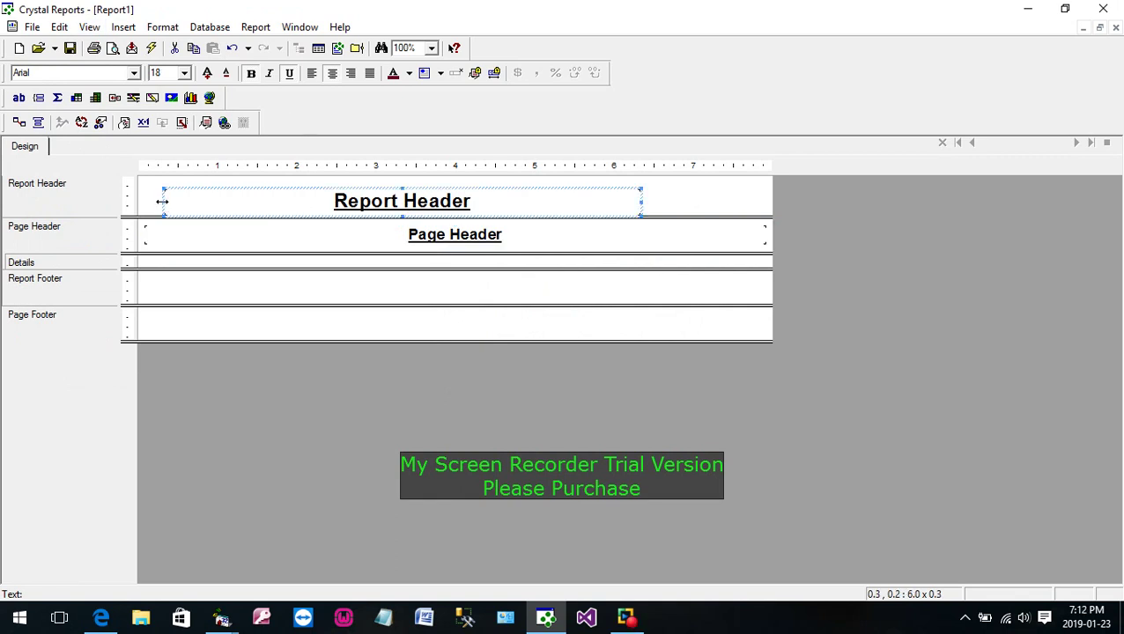
pyautogui.moveTo(162, 202); pyautogui.dragTo(138, 202)
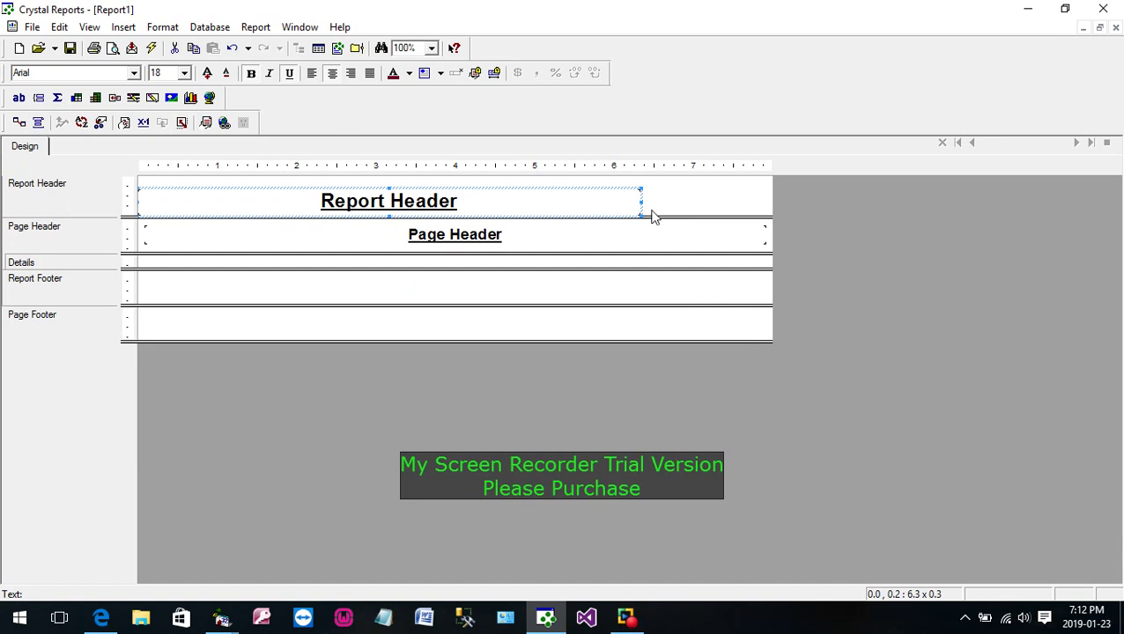
pyautogui.moveTo(641, 202); pyautogui.dragTo(766, 203)
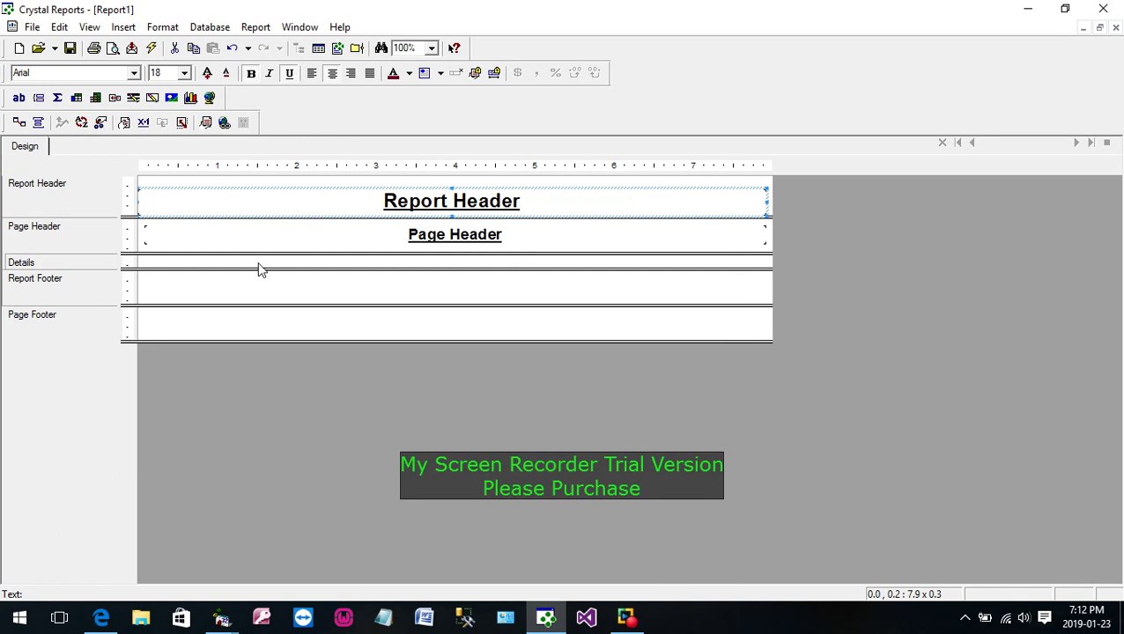
# Increase the heights of the Page Header and Details sections slightly.
pyautogui.moveTo(305, 255); pyautogui.dragTo(304, 269)
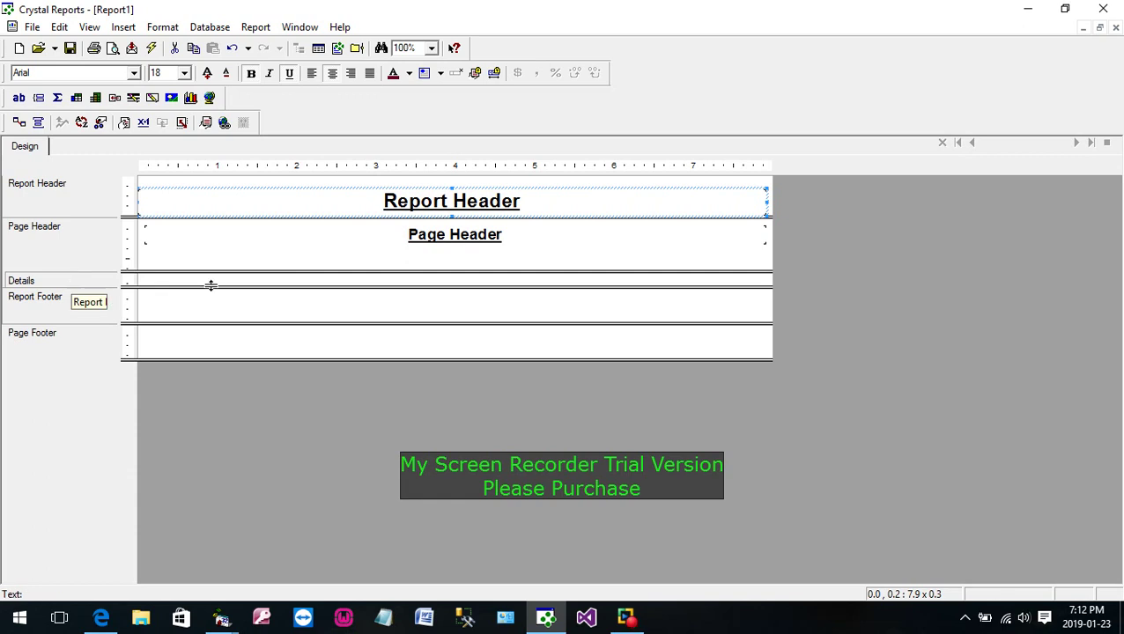
pyautogui.moveTo(210, 286); pyautogui.dragTo(212, 294)
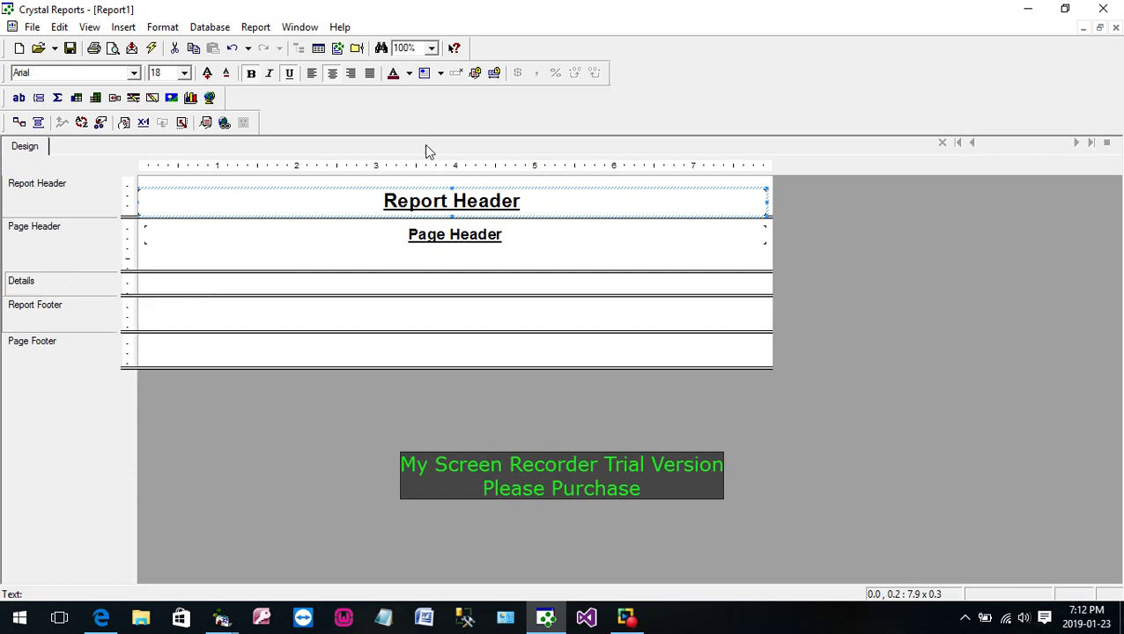
# Switch to the gym management application to examine the Members Master Detail Report's column layout, and return to Crystal Reports.
pyautogui.click(222, 620)
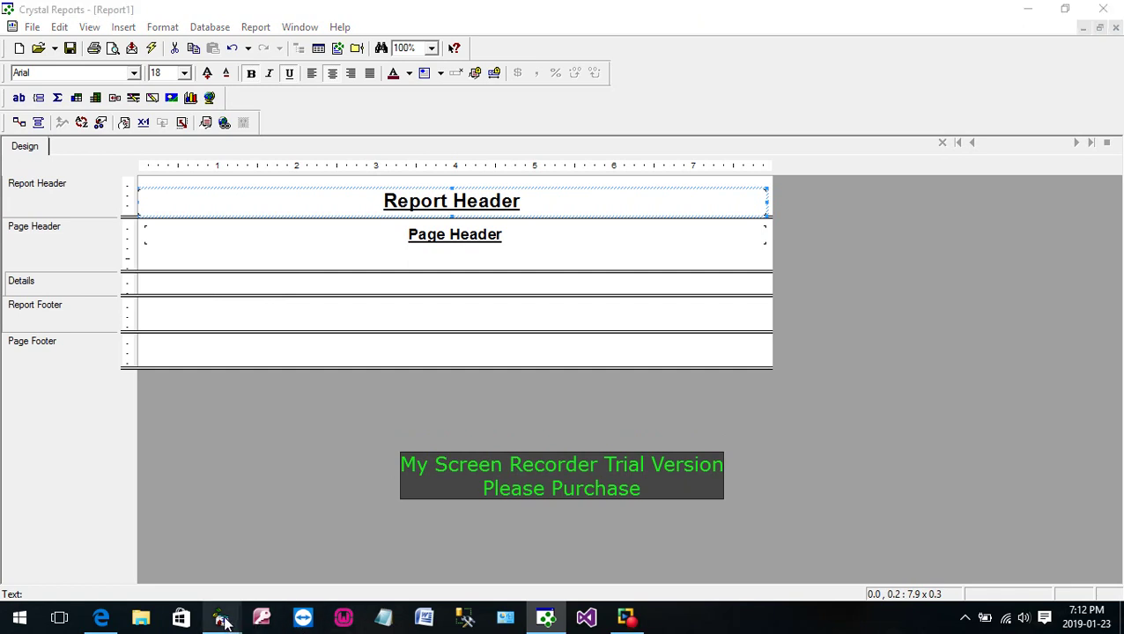
pyautogui.click(307, 539)
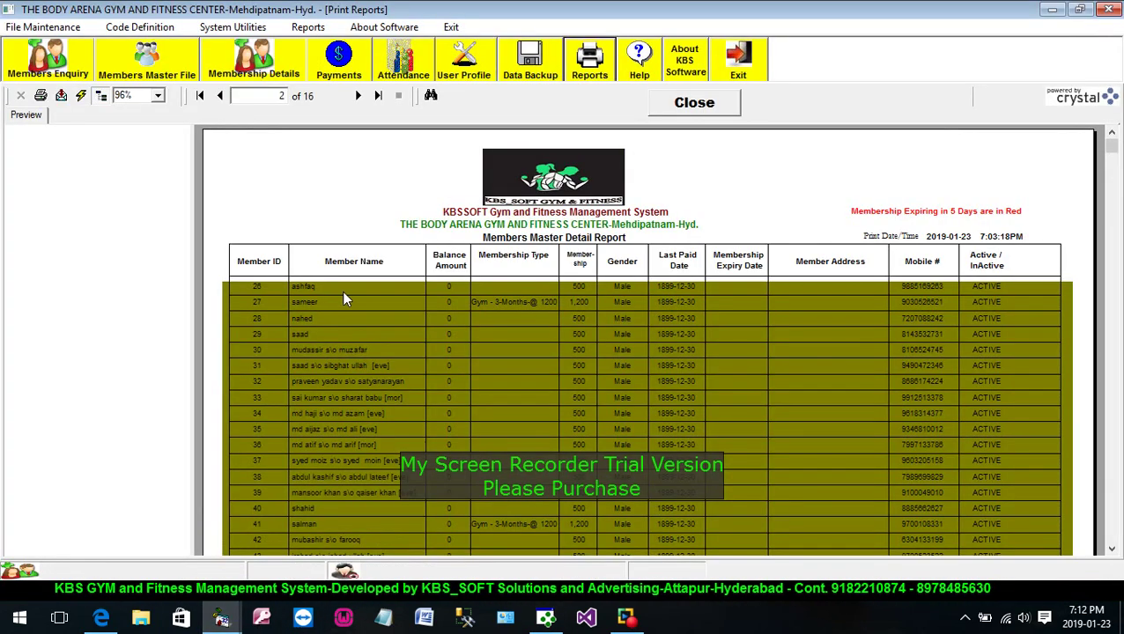
pyautogui.click(220, 97)
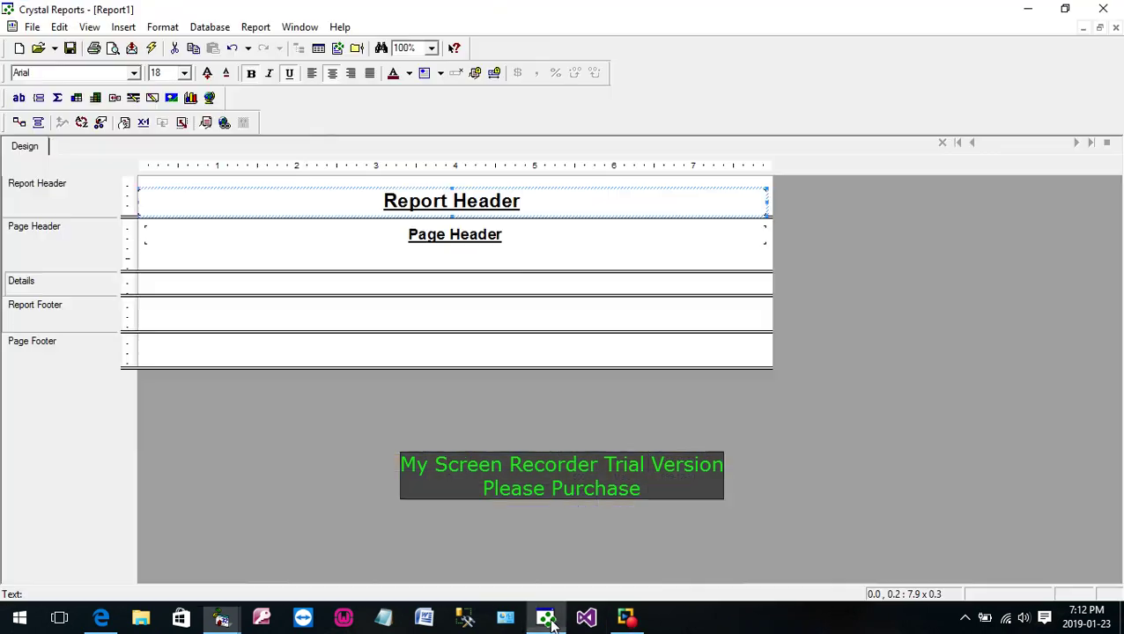
pyautogui.click(546, 617)
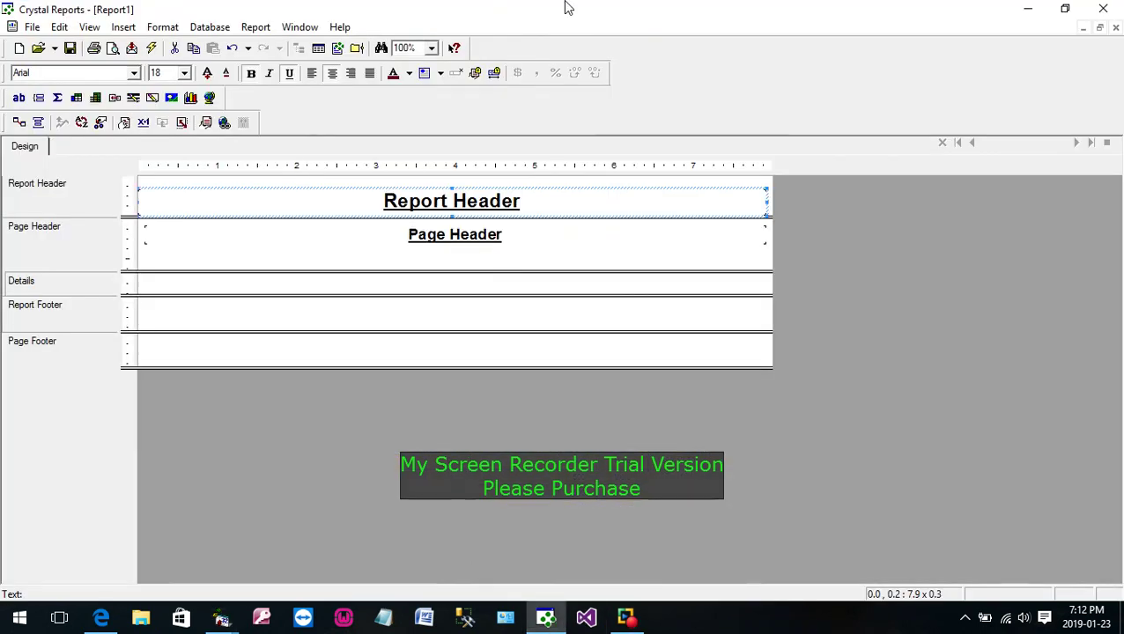
# Show the Field Explorer and expand Database Fields to list the report's linked views.
pyautogui.click(209, 27)
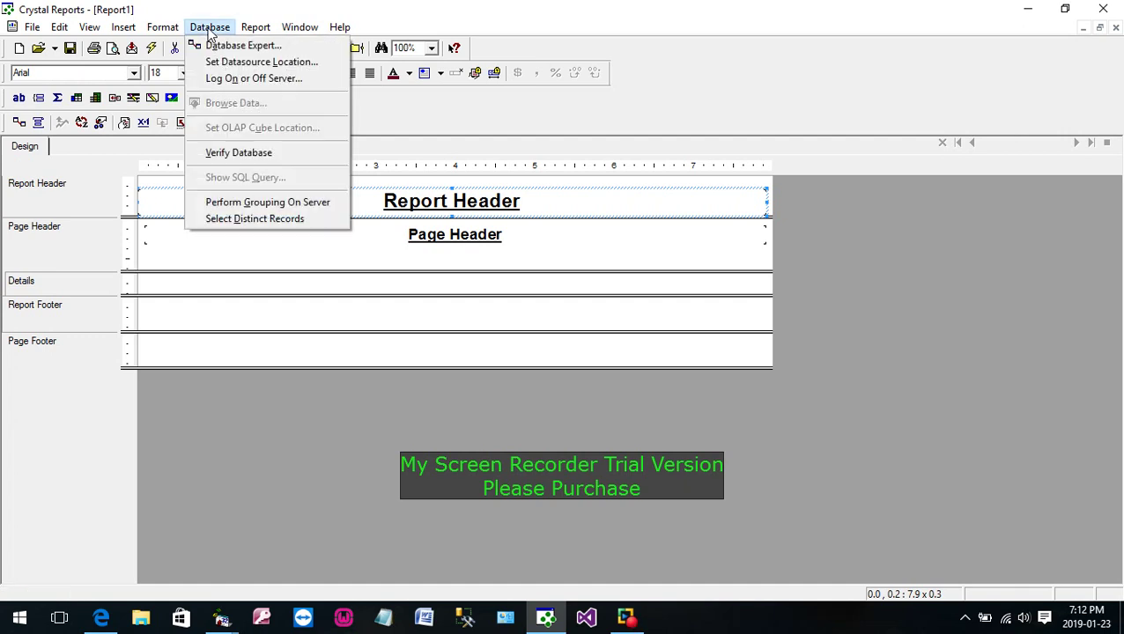
pyautogui.moveTo(93, 30)
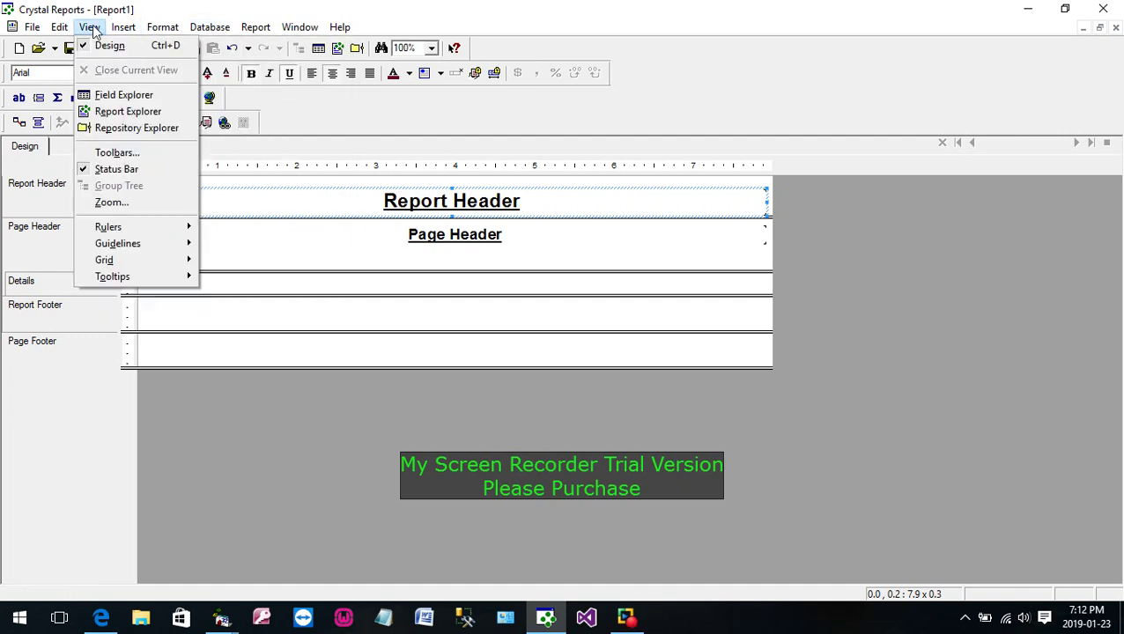
pyautogui.click(135, 99)
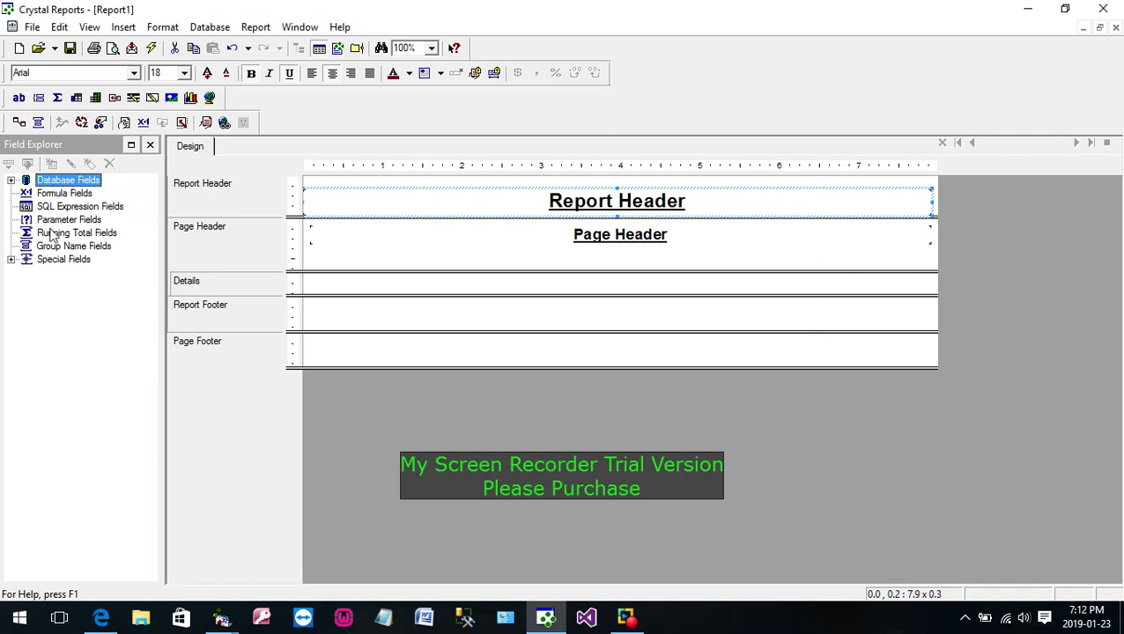
pyautogui.click(10, 180)
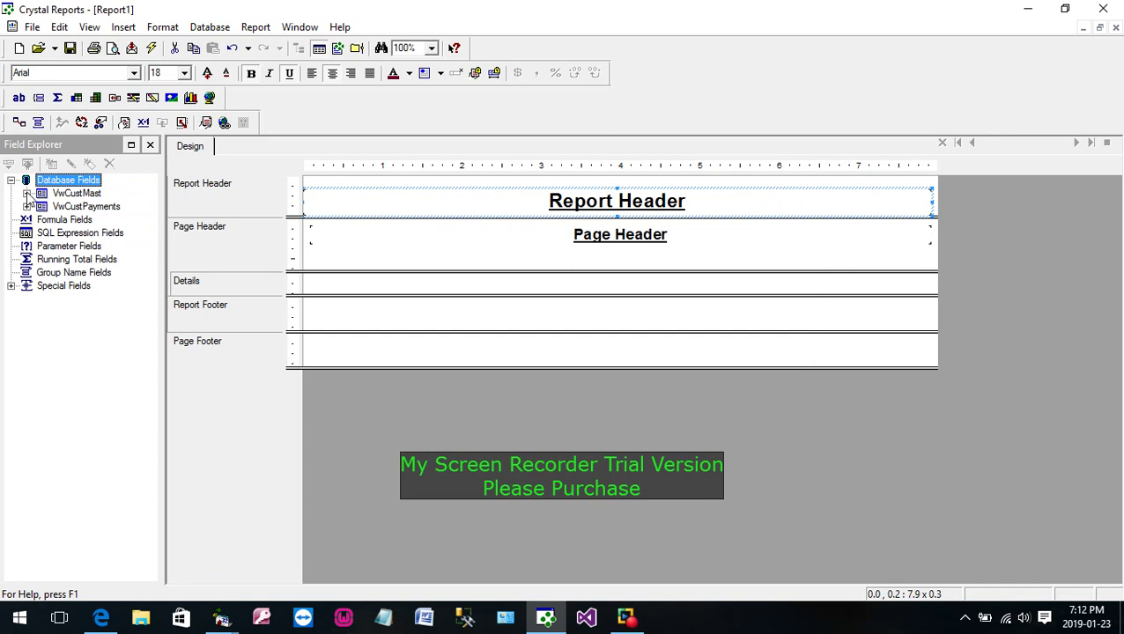
# Expand the VwCustMast view to list its fields and select CUSTID.
pyautogui.click(27, 194)
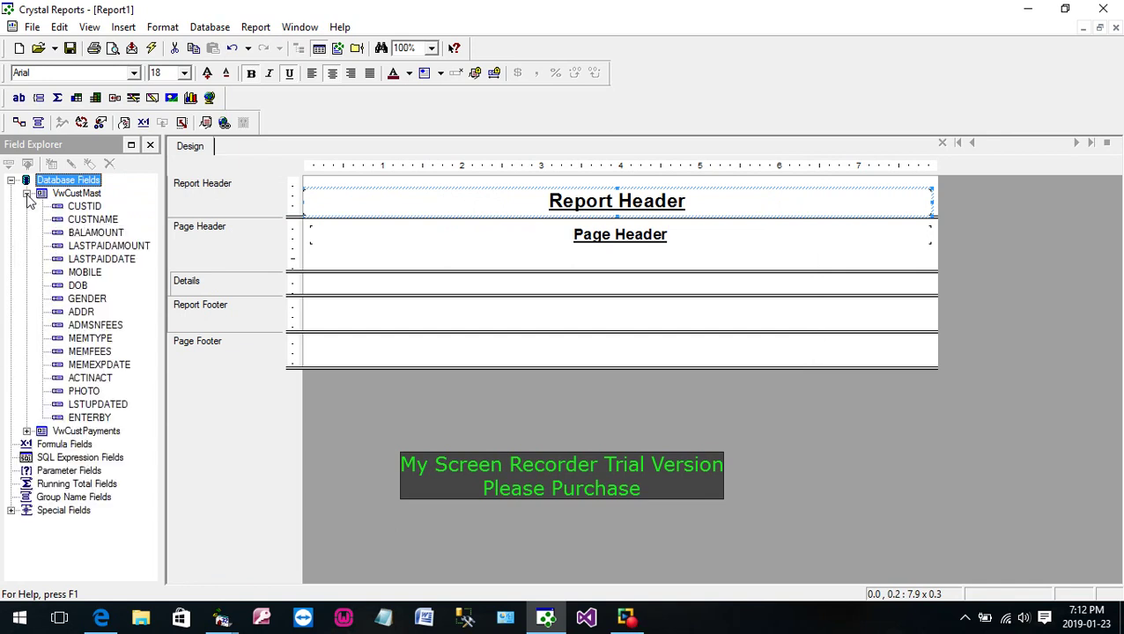
pyautogui.click(89, 208)
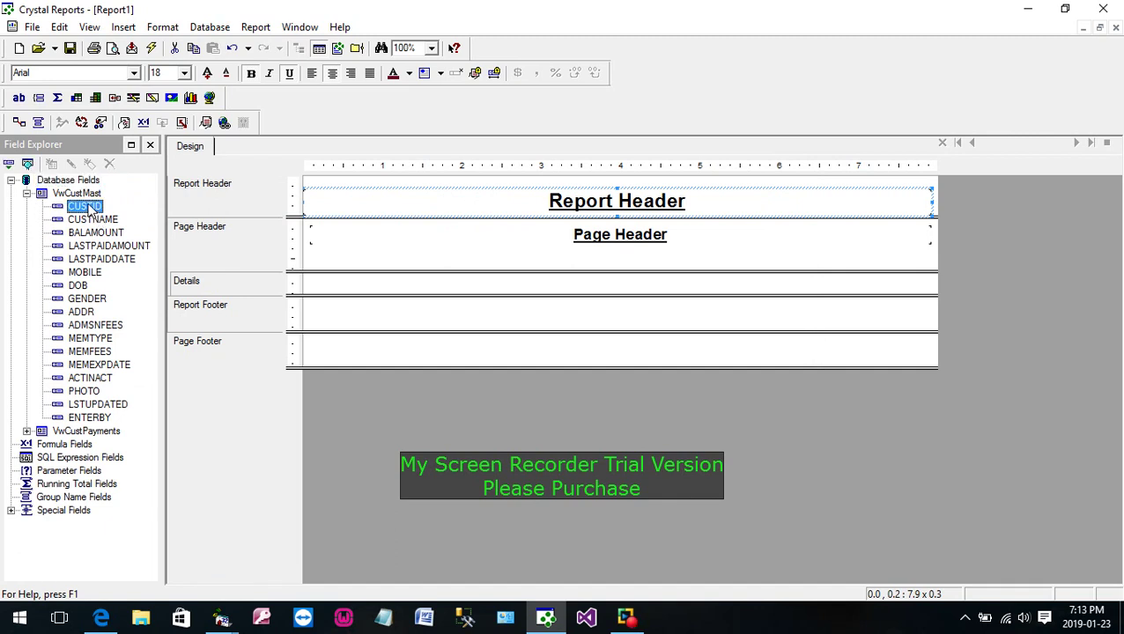
pyautogui.moveTo(89, 208); pyautogui.dragTo(317, 284)
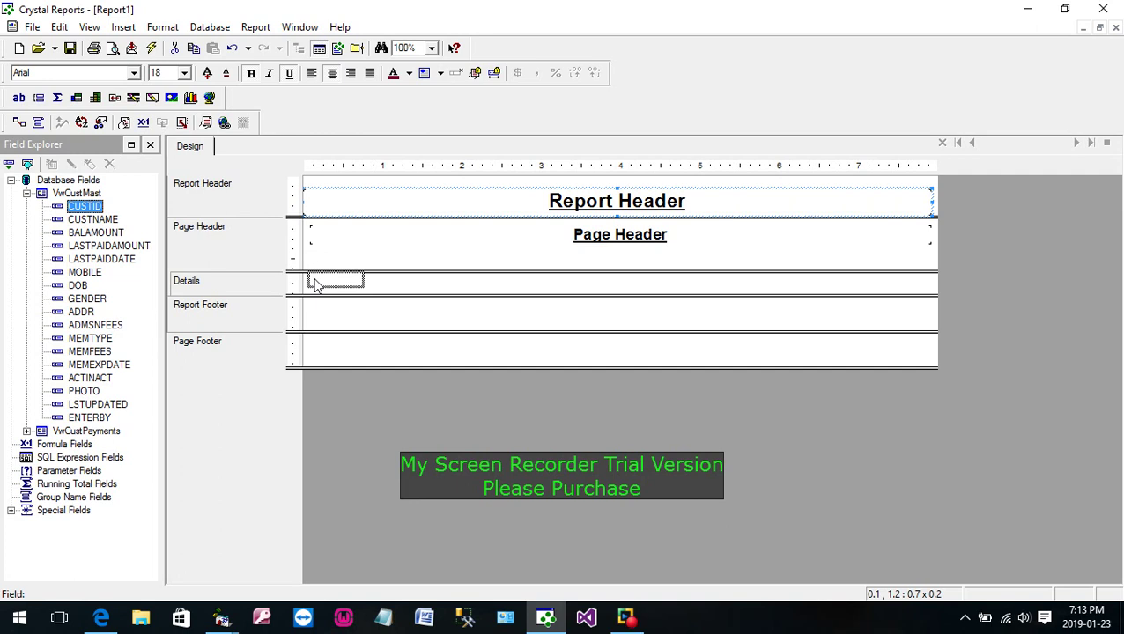
pyautogui.moveTo(316, 285); pyautogui.dragTo(95, 219)
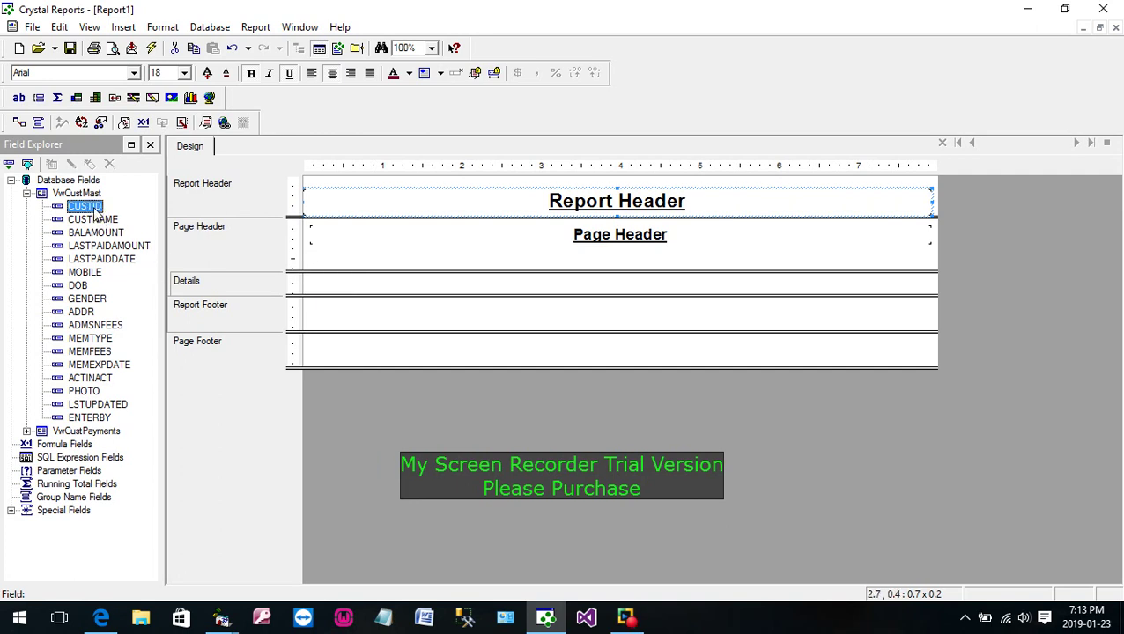
pyautogui.click(91, 27)
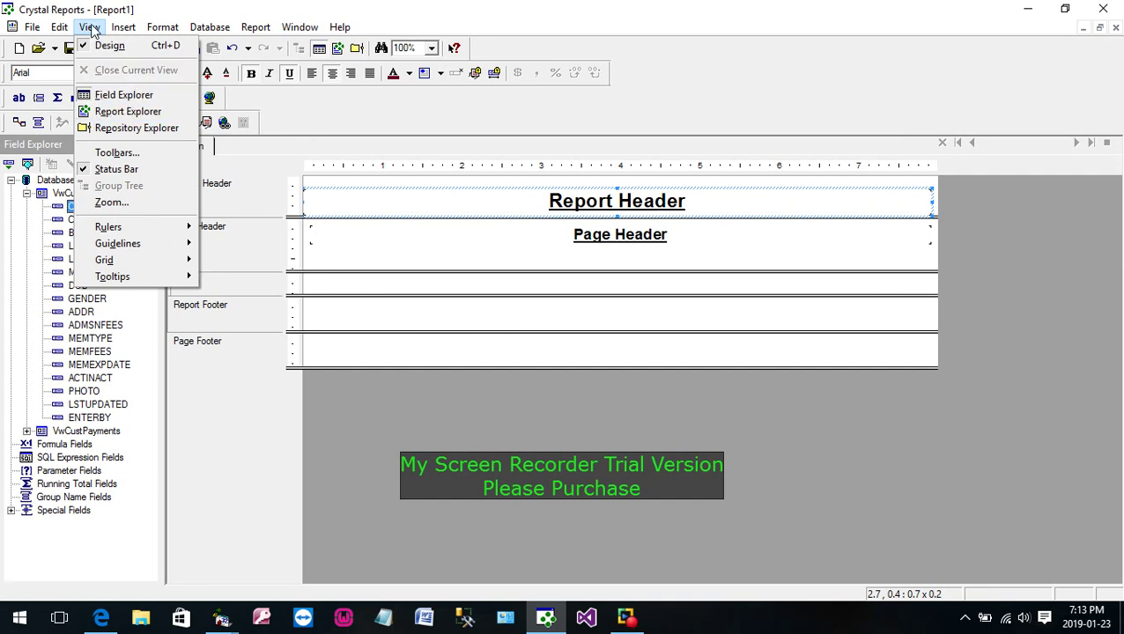
pyautogui.click(47, 149)
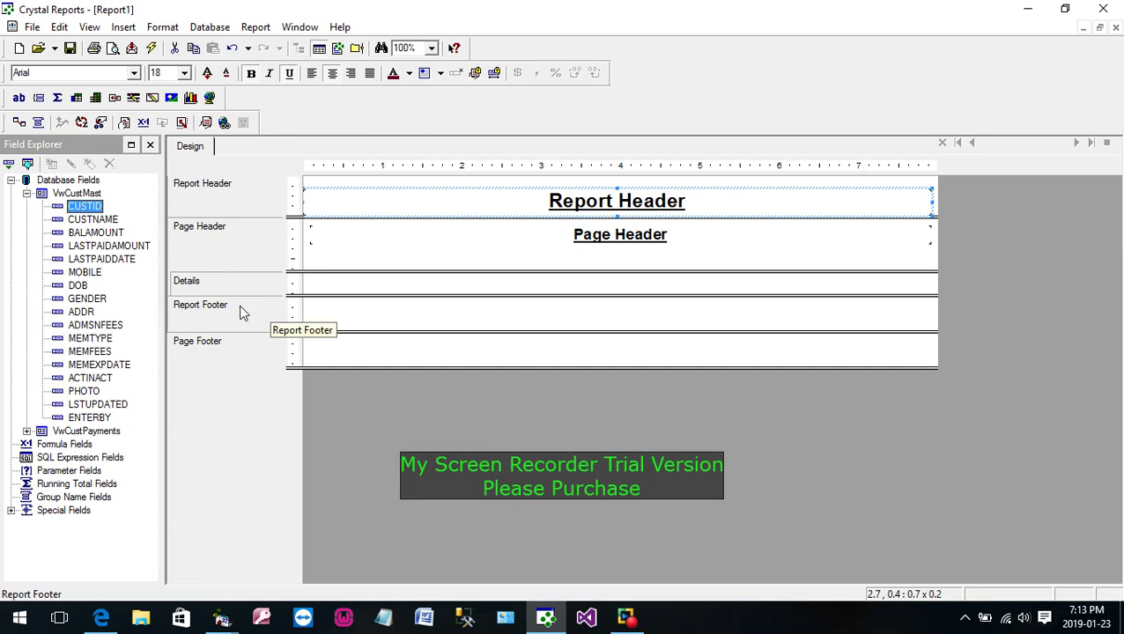
# Place the CUSTID field in the Details section at about 0.2 in and CUSTNAME beside it at about 1.0 in.
pyautogui.moveTo(93, 211); pyautogui.dragTo(319, 286)
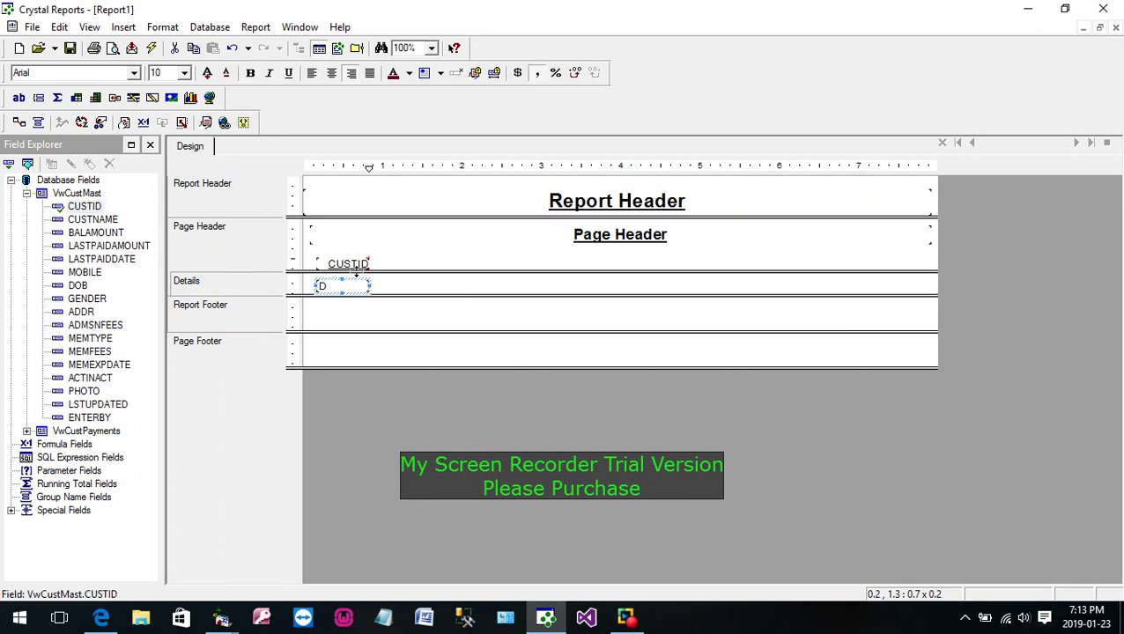
pyautogui.click(94, 221)
pyautogui.moveTo(99, 225); pyautogui.dragTo(388, 288)
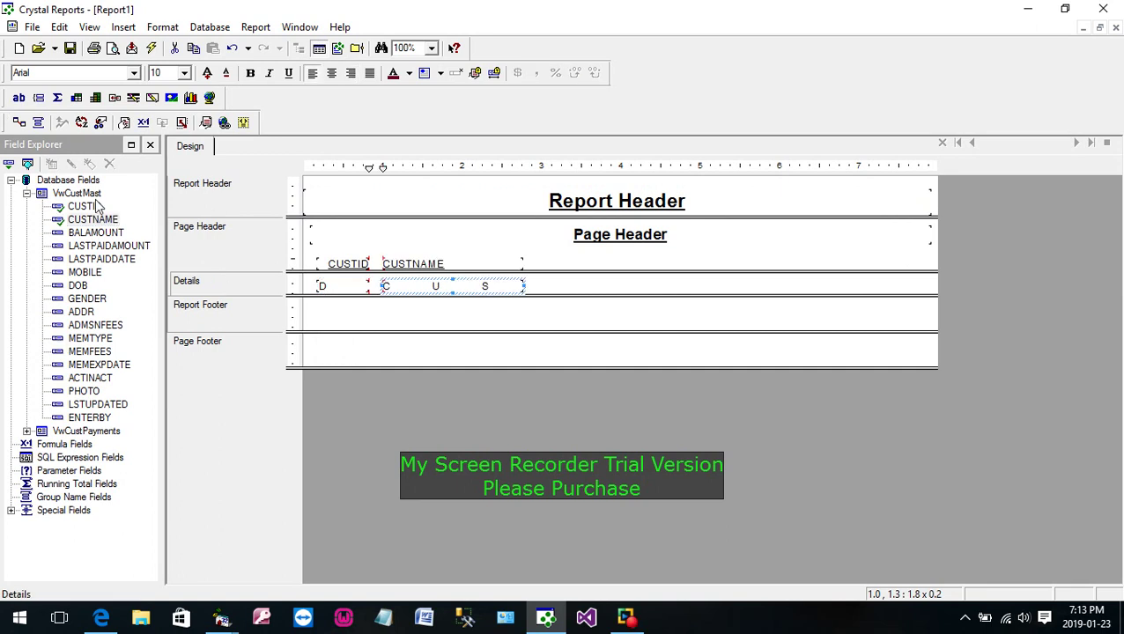
# Add the BALAMOUNT field to the Details row at about 2.9 in and MOBILE at about 3.9 in.
pyautogui.click(89, 234)
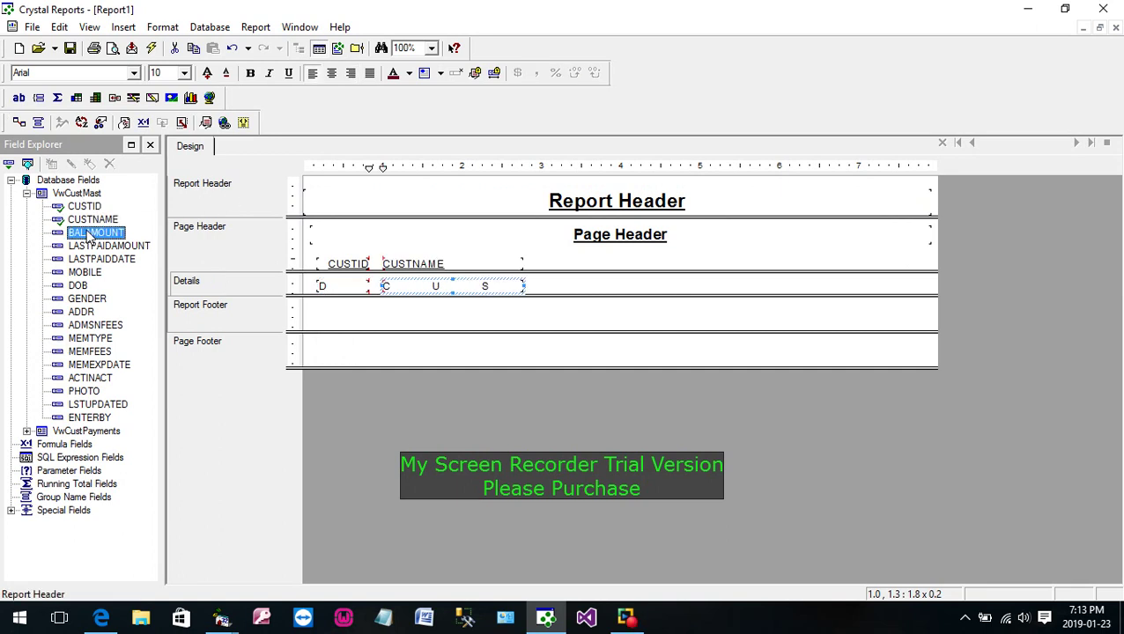
pyautogui.moveTo(87, 234); pyautogui.dragTo(540, 286)
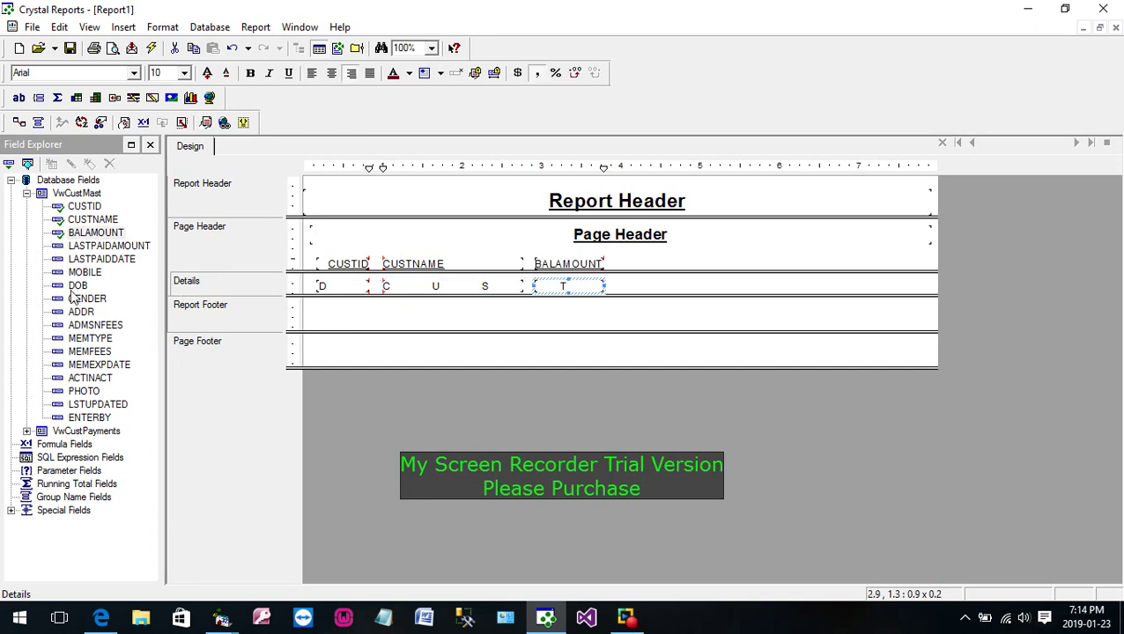
pyautogui.moveTo(88, 274); pyautogui.dragTo(619, 290)
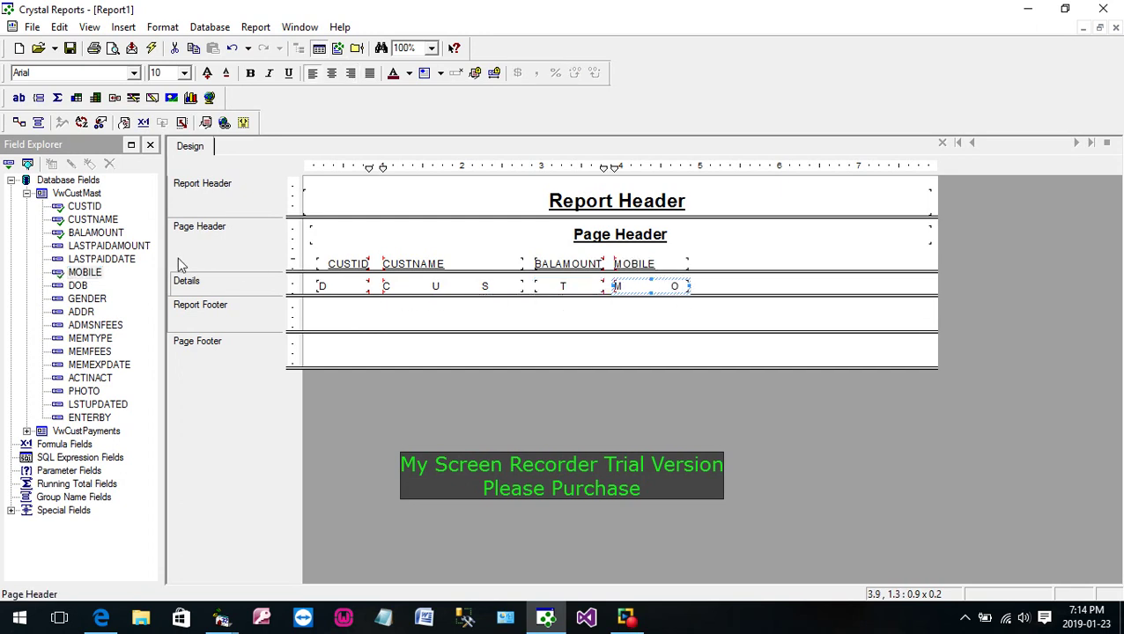